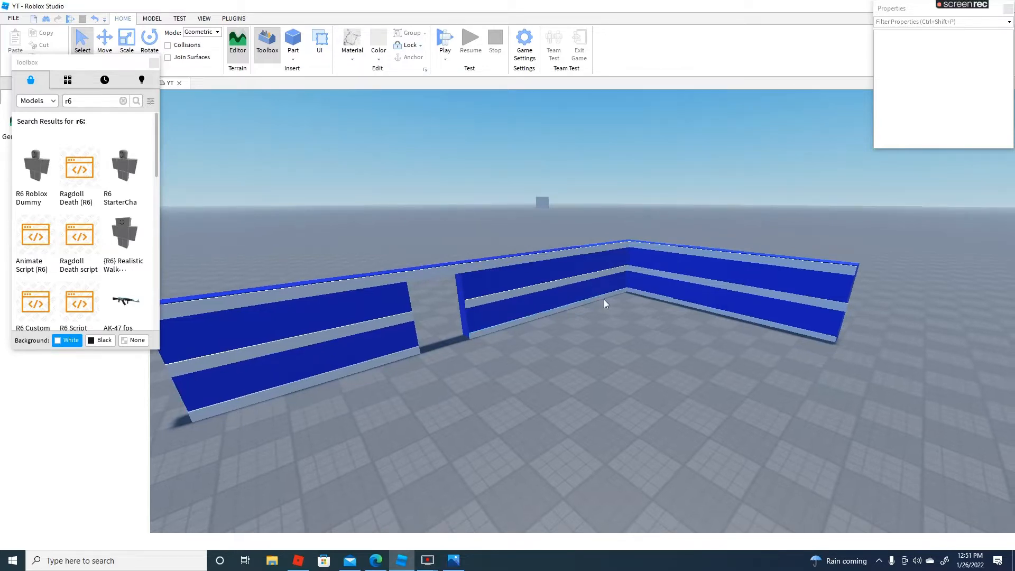
Examine the blue-and-grey walls, their corner and the doorway opening from the inside, the outside and above
{"action": "key", "text": "a"}
{"action": "key", "text": "d"}
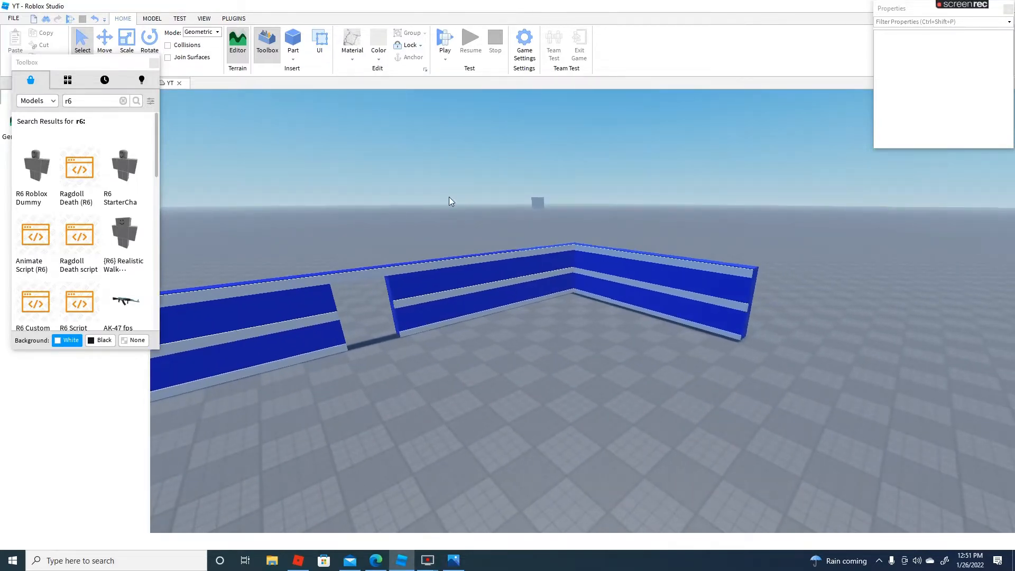
{"action": "key", "text": "w"}
{"action": "key", "text": "w"}
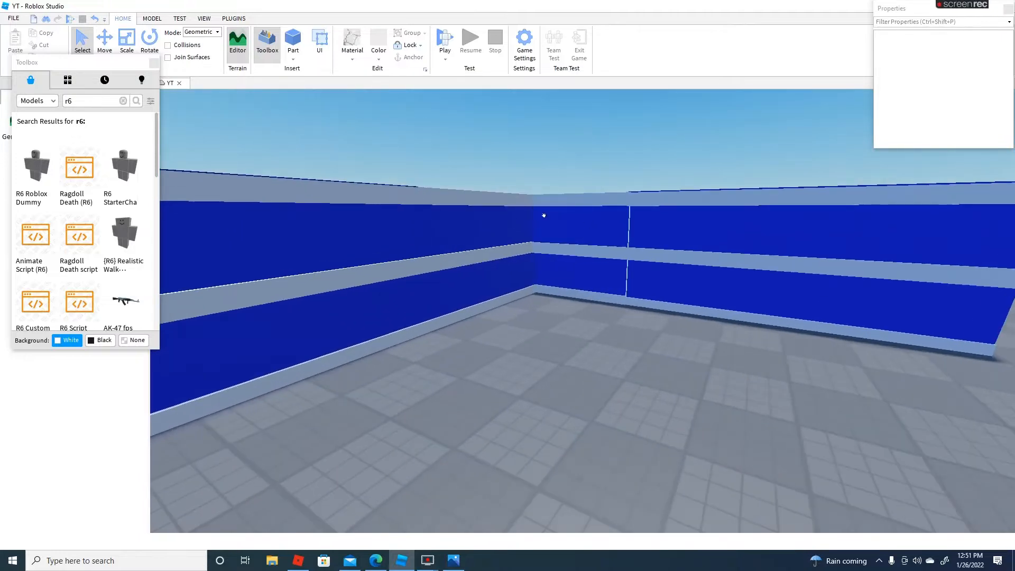
{"action": "right_click_drag", "start_coordinate": [565, 234], "coordinate": [619, 213]}
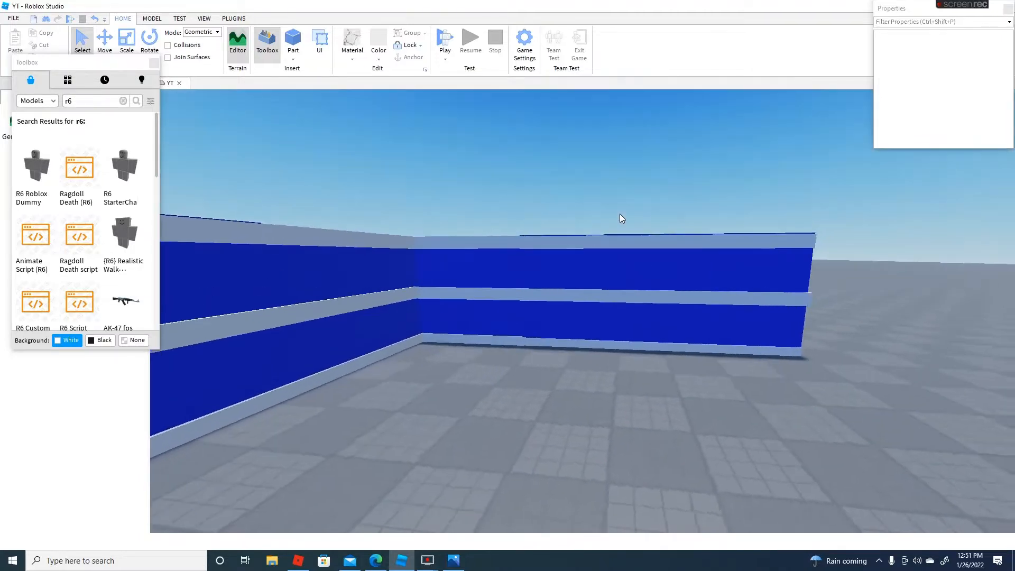
{"action": "key", "text": "w"}
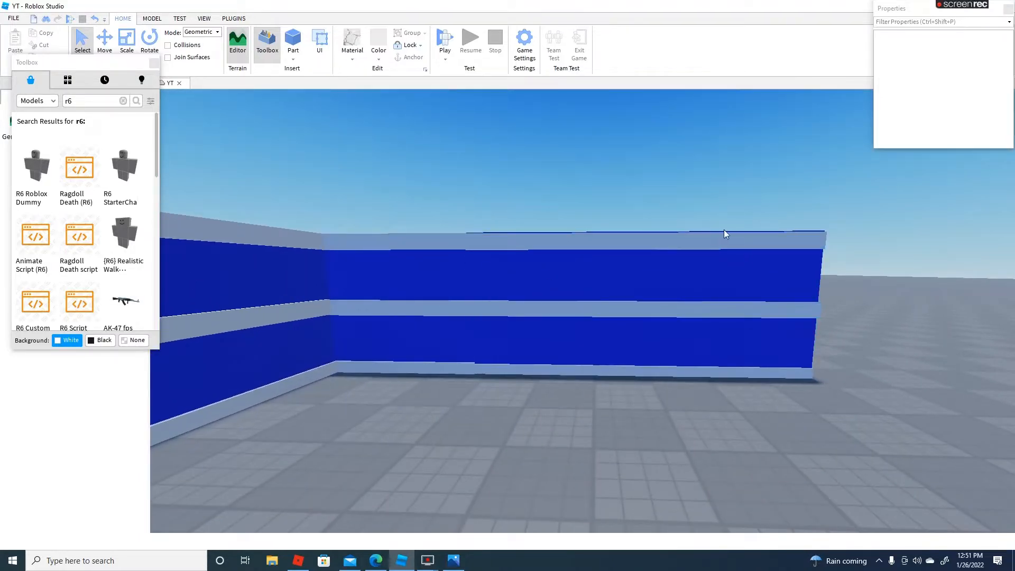
{"action": "right_click_drag", "start_coordinate": [724, 230], "coordinate": [724, 229]}
{"action": "key", "text": "a"}
{"action": "key", "text": "d"}
{"action": "key", "text": "w"}
{"action": "key", "text": "w"}
{"action": "right_click_drag", "start_coordinate": [635, 308], "coordinate": [635, 307]}
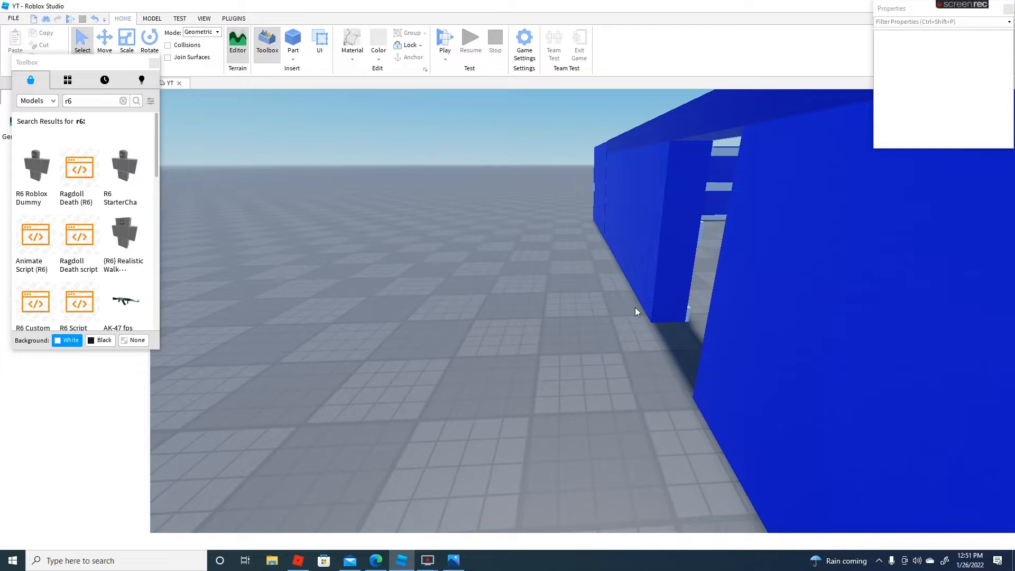
{"action": "key", "text": "s"}
{"action": "mouse_move", "coordinate": [657, 163]}
{"action": "right_mouse_down"}
{"action": "mouse_move", "coordinate": [665, 173]}
{"action": "mouse_move", "coordinate": [657, 178]}
{"action": "right_mouse_up"}
{"action": "key", "text": "w"}
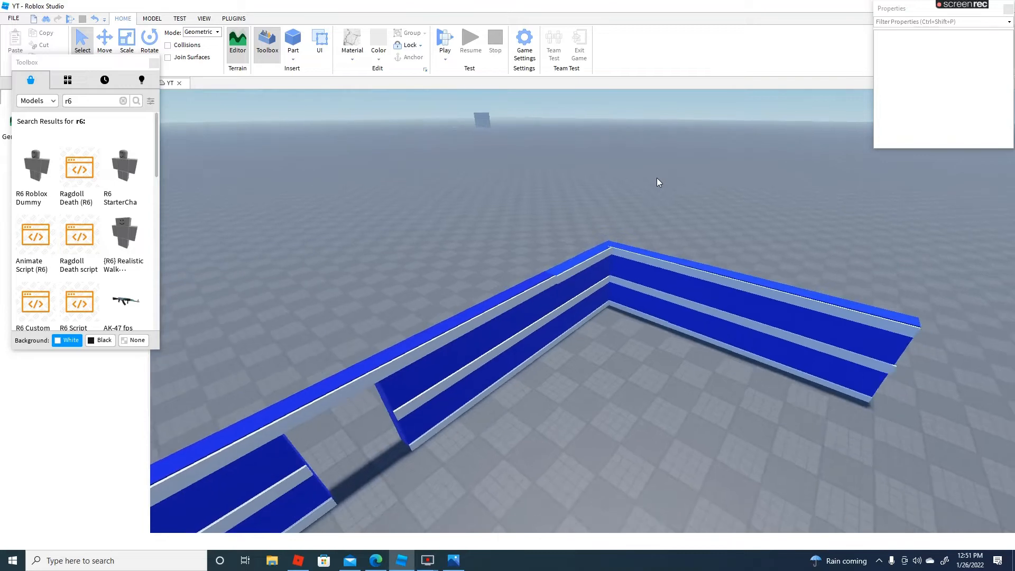
{"action": "mouse_move", "coordinate": [550, 216]}
{"action": "right_mouse_down"}
{"action": "mouse_move", "coordinate": [537, 229]}
{"action": "mouse_move", "coordinate": [542, 221]}
{"action": "right_mouse_up"}
{"action": "key", "text": "w"}
{"action": "key", "text": "s"}
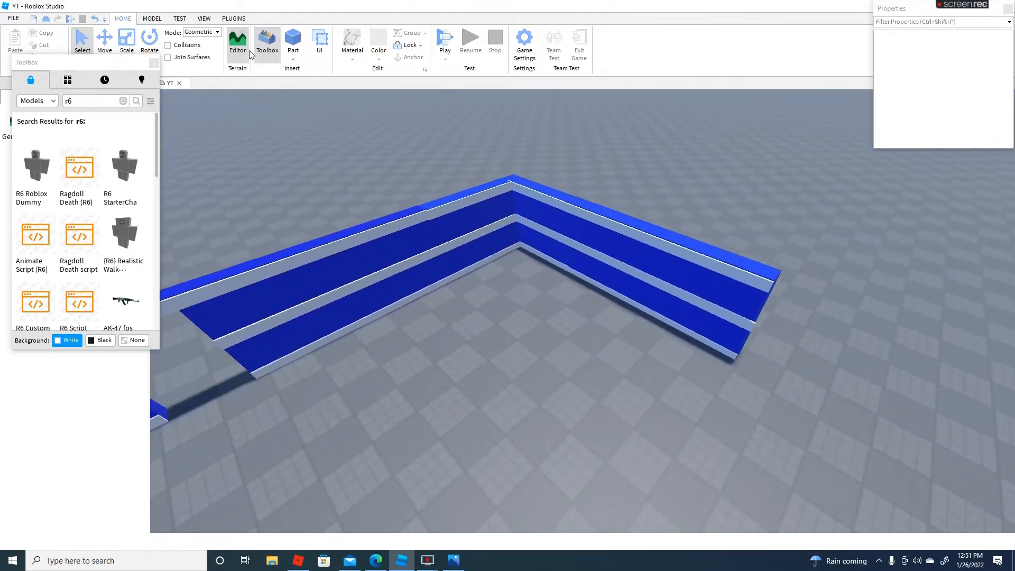
Insert the R6 Roblox Dummy model on the floor beside the doorway
{"action": "left_click", "coordinate": [266, 51]}
{"action": "left_click", "coordinate": [267, 53]}
{"action": "left_click", "coordinate": [267, 52]}
{"action": "left_click", "coordinate": [268, 52]}
{"action": "right_click_drag", "start_coordinate": [449, 230], "coordinate": [443, 231]}
{"action": "key", "text": "a"}
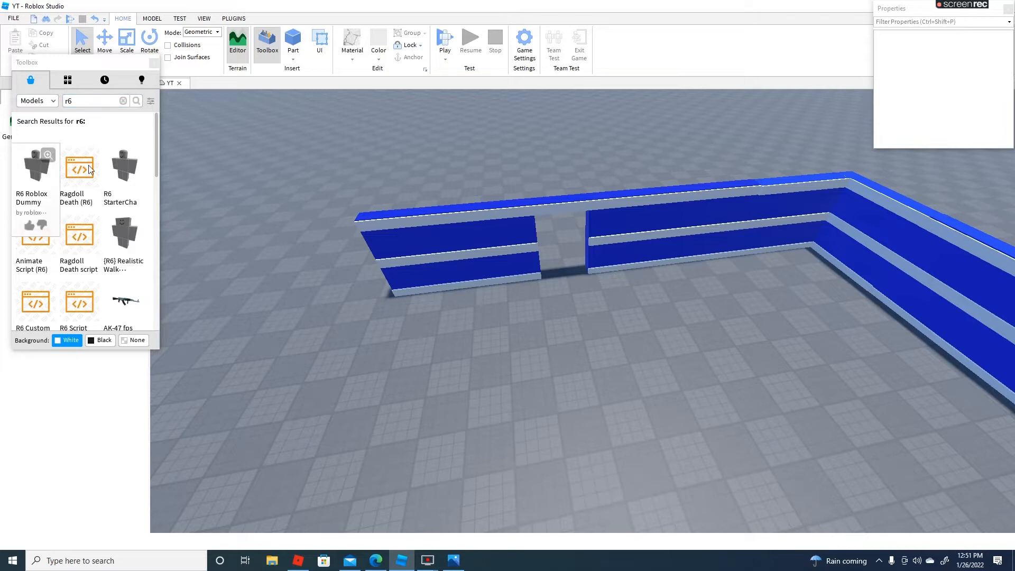
{"action": "key", "text": "w"}
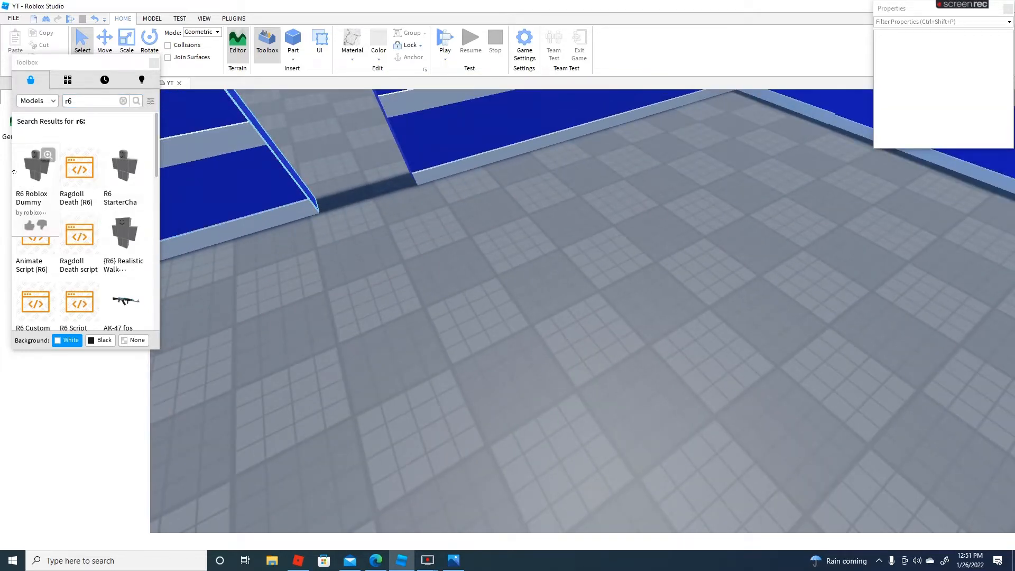
{"action": "left_click_drag", "start_coordinate": [453, 221], "coordinate": [475, 218]}
{"action": "left_click_drag", "start_coordinate": [353, 207], "coordinate": [301, 233]}
{"action": "left_click", "coordinate": [607, 279]}
{"action": "right_click_drag", "start_coordinate": [607, 279], "coordinate": [594, 288]}
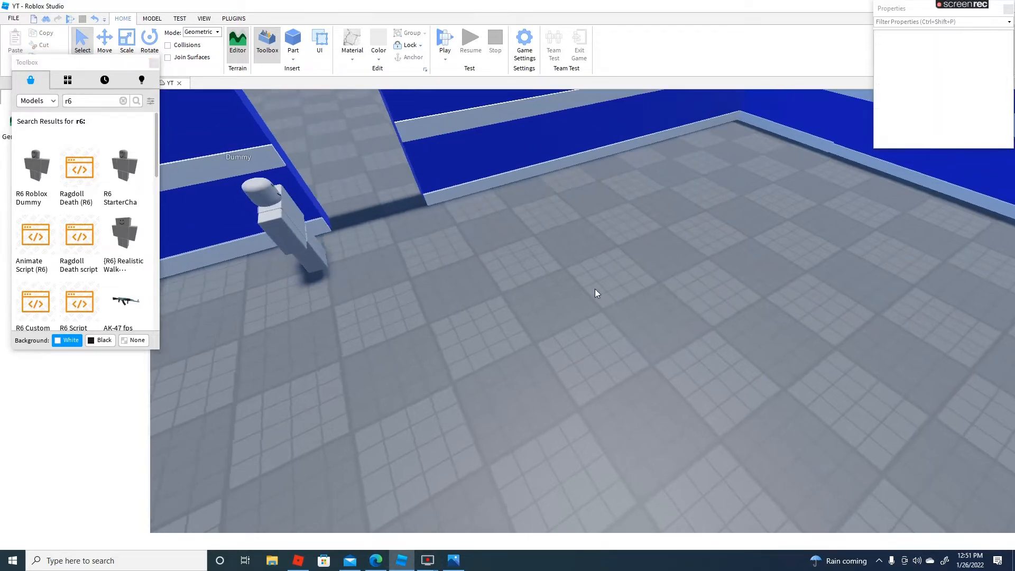
Select the dummy and move it outside the building, in line with the doorway
{"action": "right_click_drag", "start_coordinate": [551, 329], "coordinate": [570, 357]}
{"action": "scroll", "coordinate": [553, 325], "scroll_direction": "up", "scroll_amount": 5}
{"action": "scroll", "coordinate": [571, 357], "scroll_direction": "down", "scroll_amount": 3}
{"action": "left_click_drag", "start_coordinate": [508, 312], "coordinate": [563, 442]}
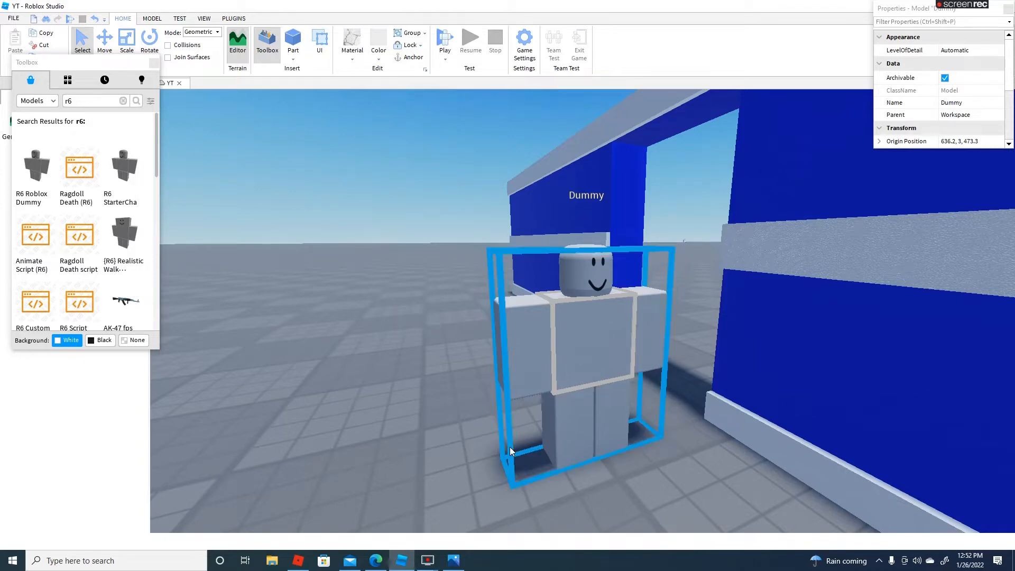
{"action": "right_click_drag", "start_coordinate": [560, 302], "coordinate": [566, 312]}
{"action": "key", "text": "w"}
{"action": "key", "text": "s"}
{"action": "left_click_drag", "start_coordinate": [528, 293], "coordinate": [437, 235]}
{"action": "key", "text": "w"}
{"action": "right_click_drag", "start_coordinate": [555, 227], "coordinate": [563, 233]}
{"action": "key", "text": "s"}
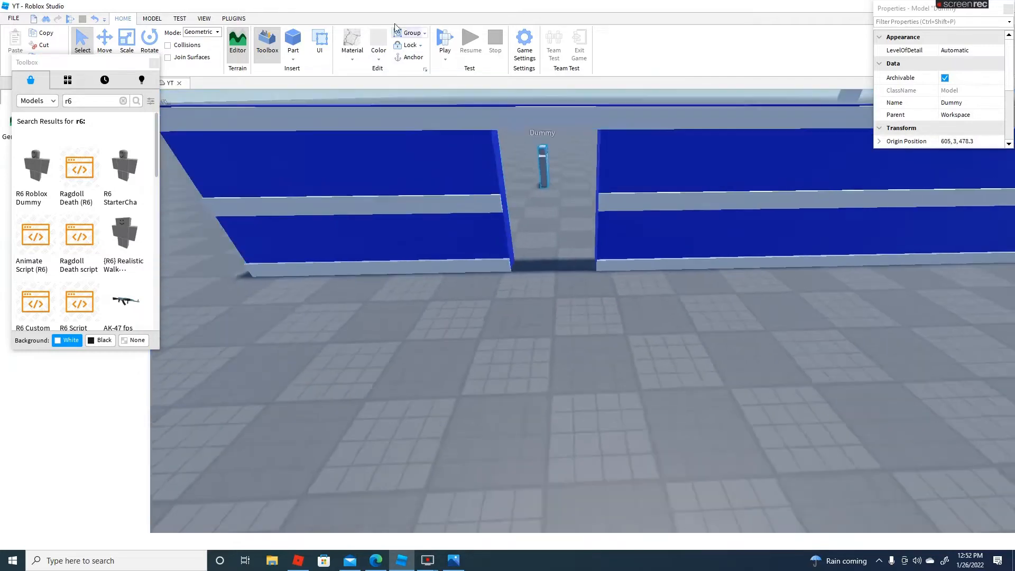
Set the material to Metal
{"action": "key", "text": "w"}
{"action": "left_click", "coordinate": [348, 61]}
{"action": "left_click", "coordinate": [348, 62]}
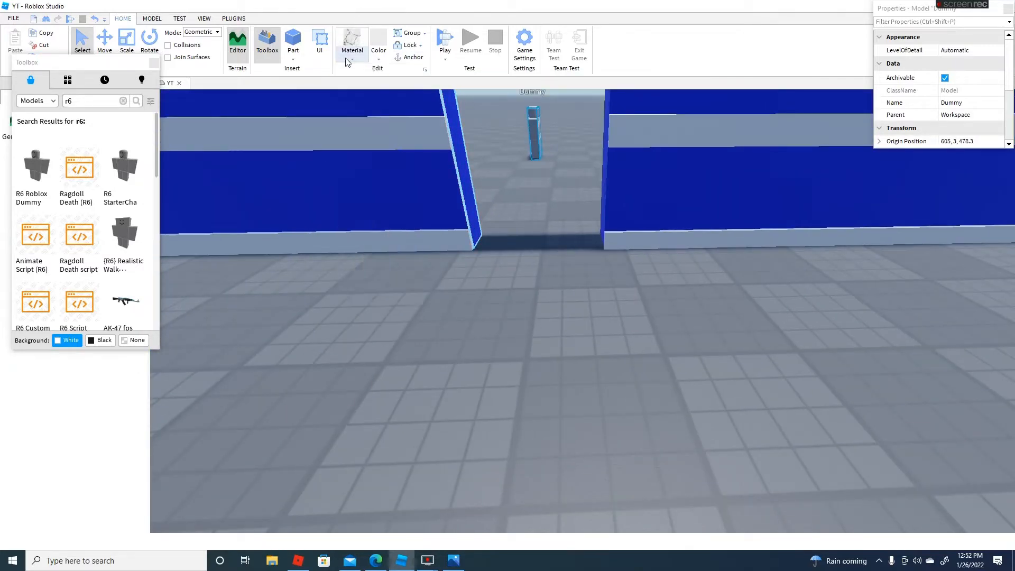
{"action": "left_click", "coordinate": [349, 54]}
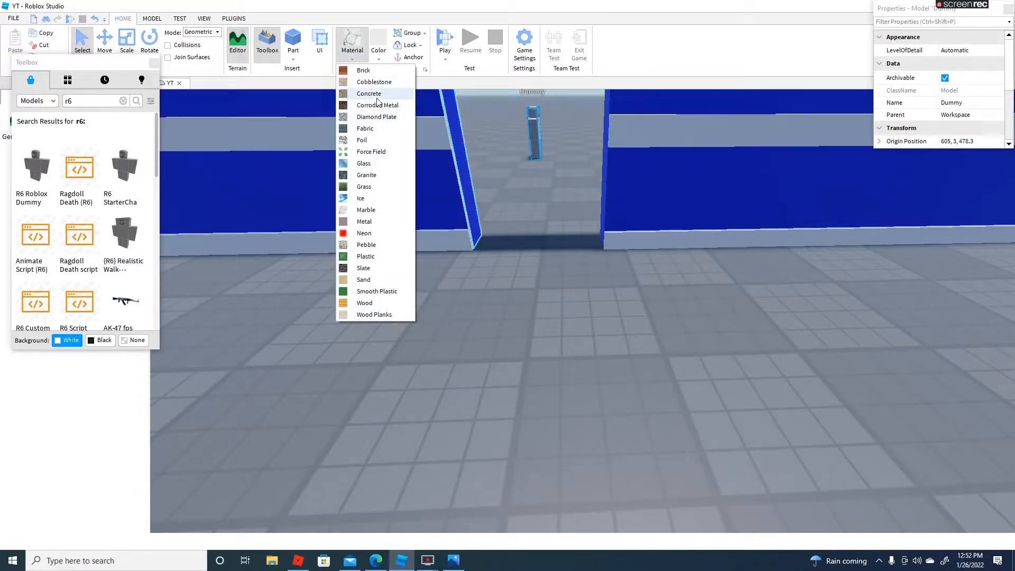
{"action": "left_click", "coordinate": [365, 222]}
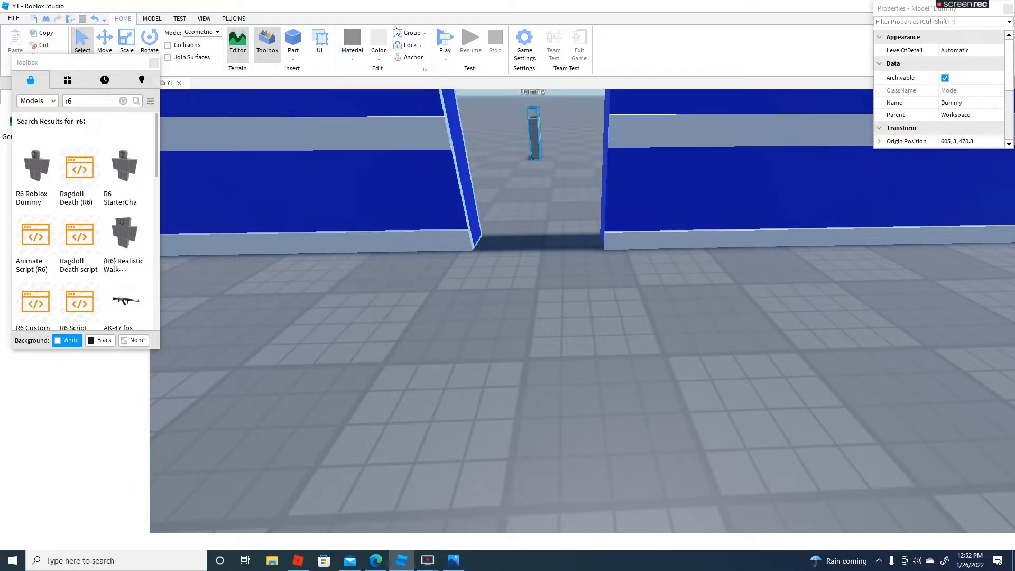
Deselect the dummy, choose the Pastel blue-green color and insert a block part in the doorway
{"action": "key", "text": "w"}
{"action": "right_click_drag", "start_coordinate": [541, 165], "coordinate": [542, 165]}
{"action": "key", "text": "s"}
{"action": "key", "text": "s"}
{"action": "left_click", "coordinate": [530, 339]}
{"action": "left_click", "coordinate": [537, 361]}
{"action": "right_click_drag", "start_coordinate": [537, 360], "coordinate": [537, 361]}
{"action": "key", "text": "w"}
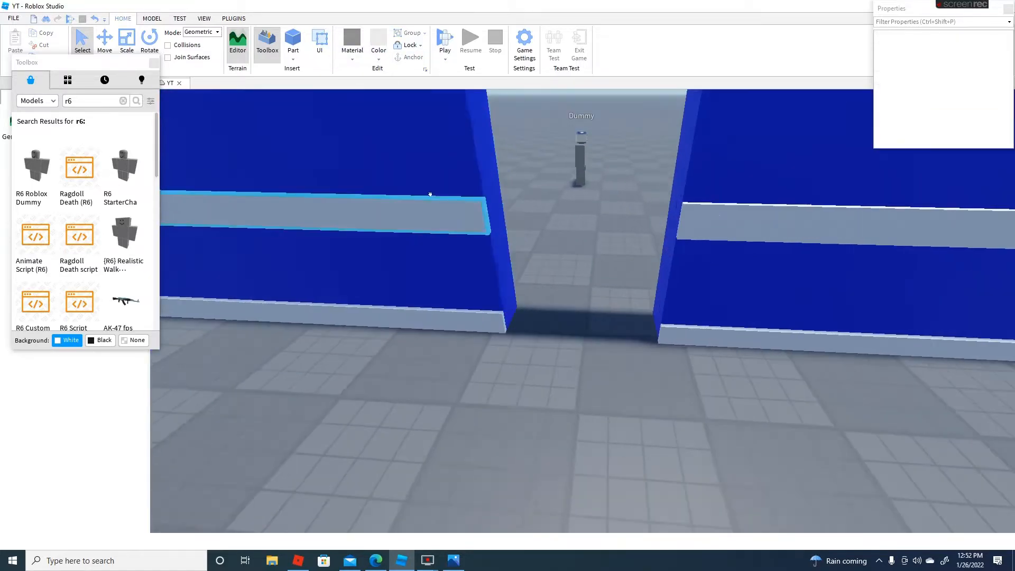
{"action": "key", "text": "s"}
{"action": "left_click", "coordinate": [379, 58]}
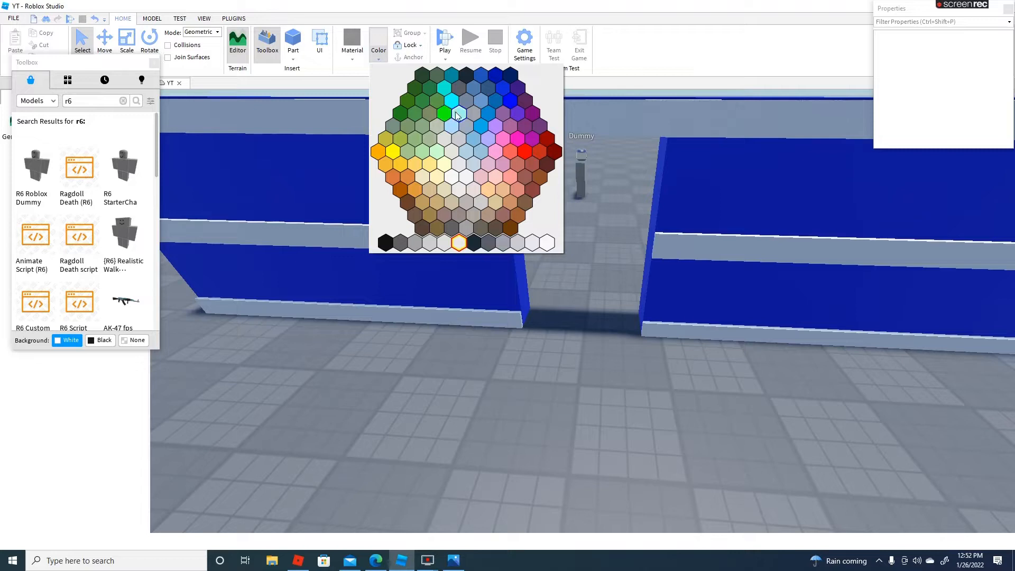
{"action": "left_click", "coordinate": [457, 115]}
{"action": "left_click", "coordinate": [293, 39]}
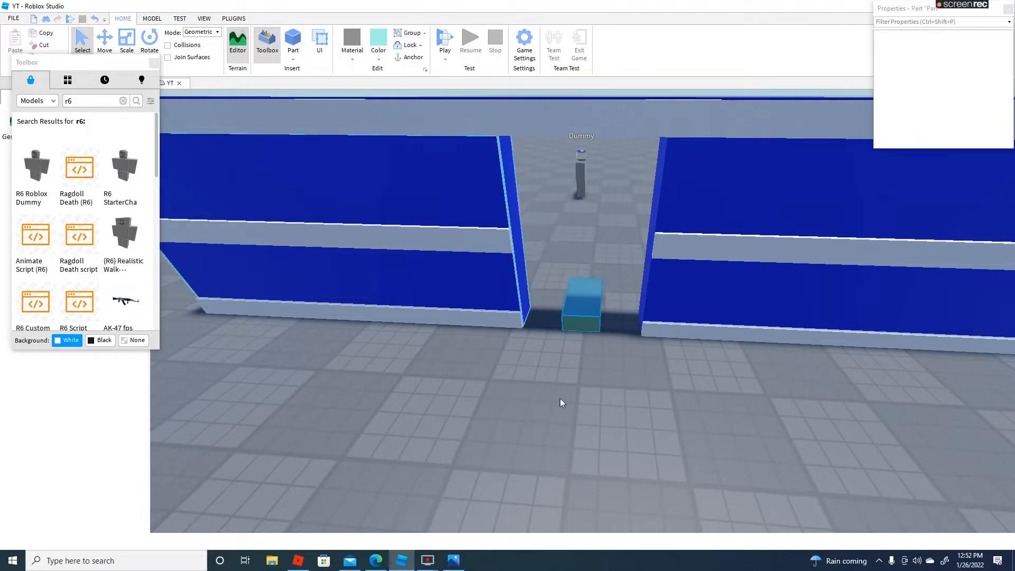
Recolor the block to Pastel light blue and move it against the doorway's left jamb
{"action": "key", "text": "w"}
{"action": "left_click", "coordinate": [380, 60]}
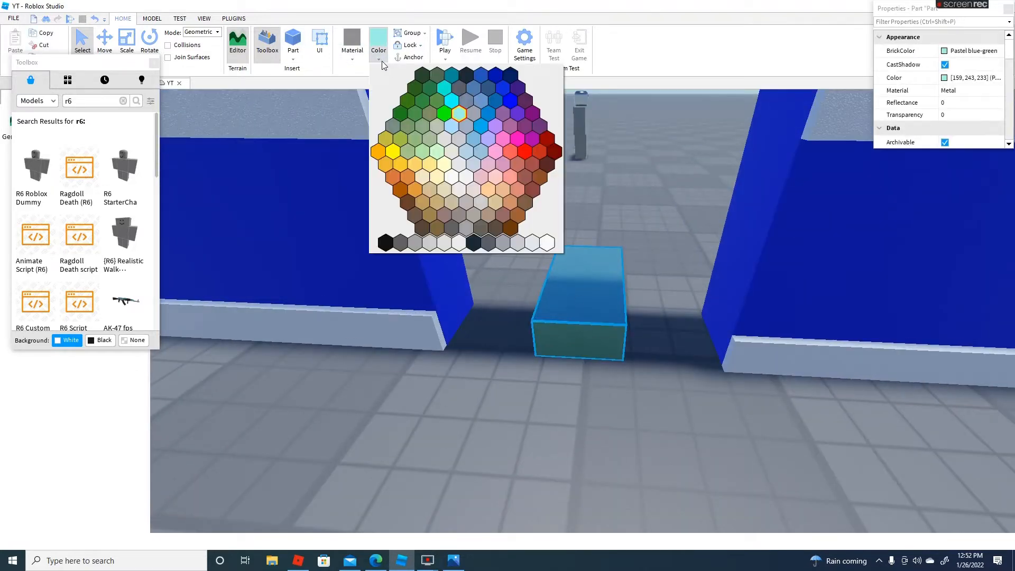
{"action": "left_click", "coordinate": [451, 124]}
{"action": "left_click_drag", "start_coordinate": [613, 340], "coordinate": [532, 325]}
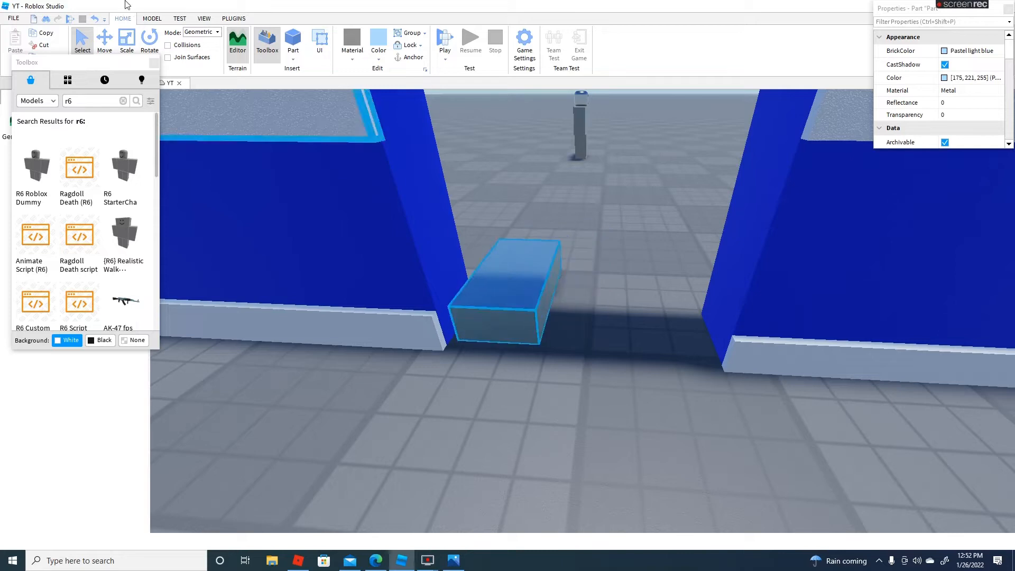
Scale the block down into a narrow, flat strip on the floor at the doorway's left jamb
{"action": "left_click", "coordinate": [129, 39]}
{"action": "key", "text": "w"}
{"action": "right_click_drag", "start_coordinate": [721, 302], "coordinate": [703, 296]}
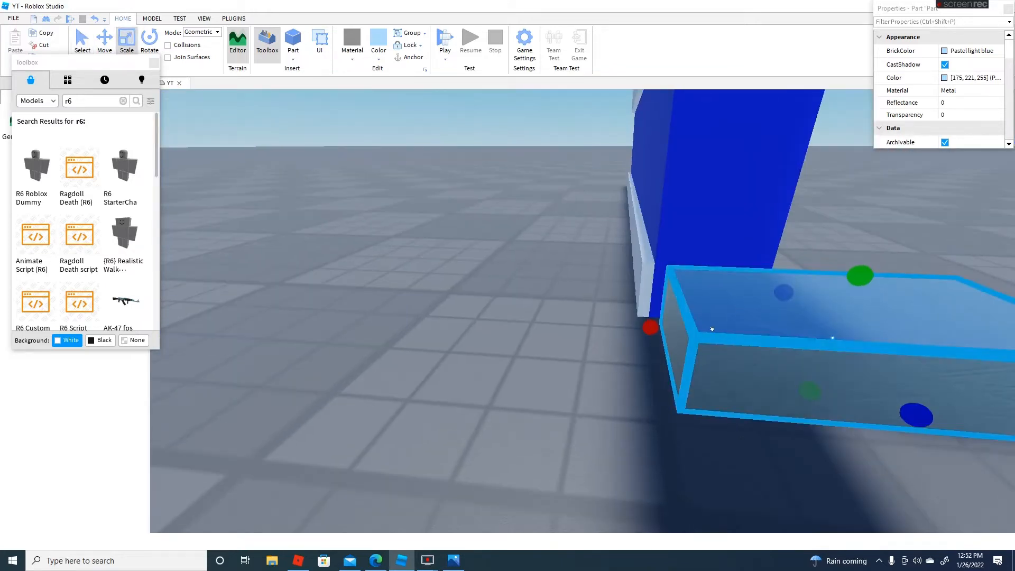
{"action": "left_click_drag", "start_coordinate": [712, 328], "coordinate": [698, 274]}
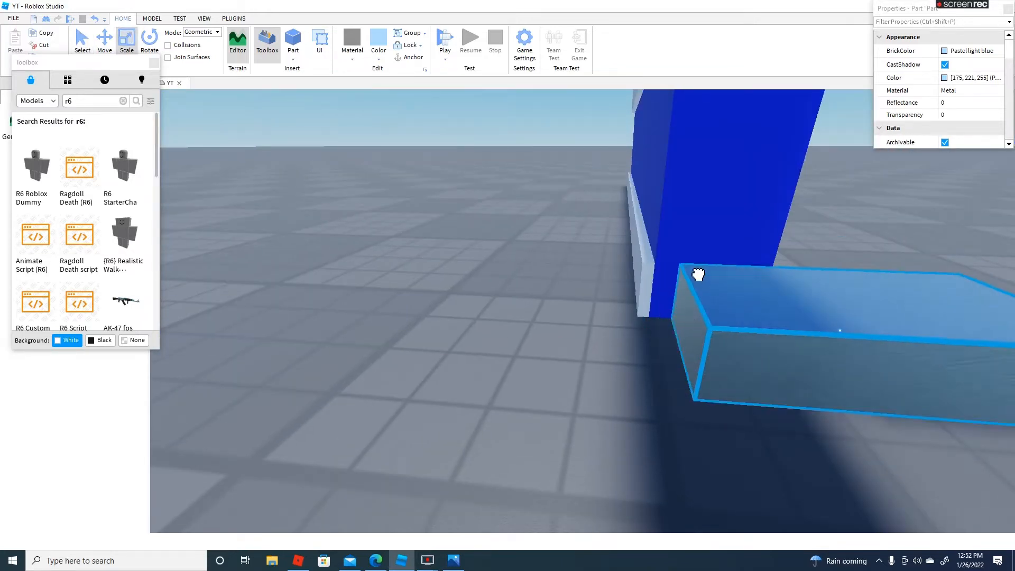
{"action": "key", "text": "d"}
{"action": "key", "text": "d"}
{"action": "key", "text": "d"}
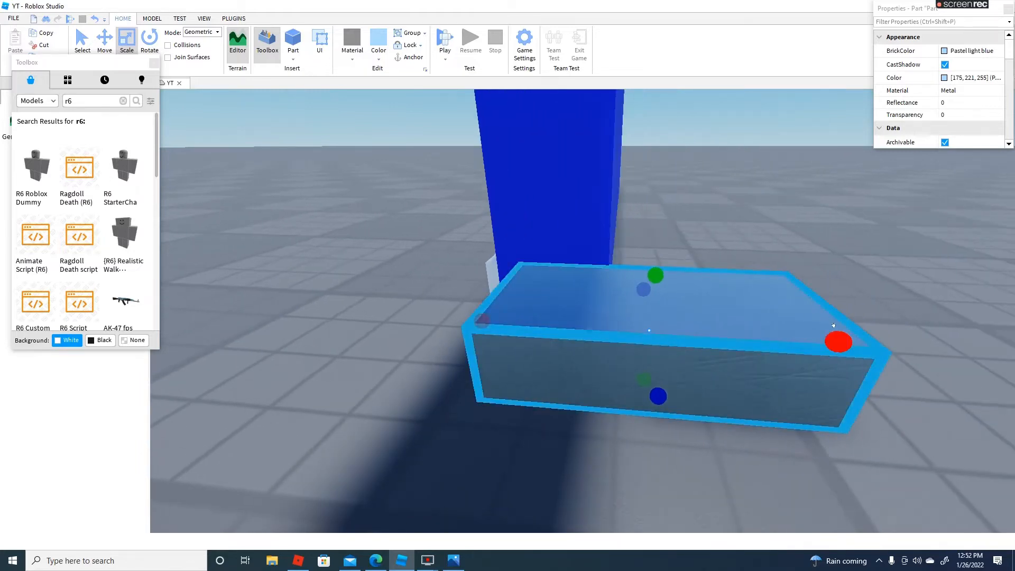
{"action": "left_click_drag", "start_coordinate": [832, 334], "coordinate": [600, 324]}
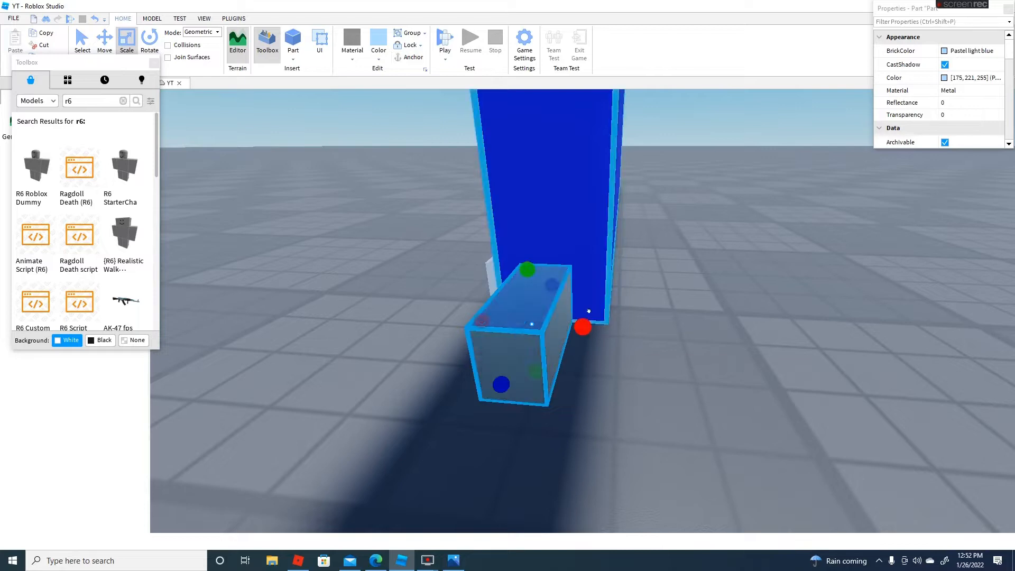
{"action": "left_click_drag", "start_coordinate": [527, 270], "coordinate": [532, 323]}
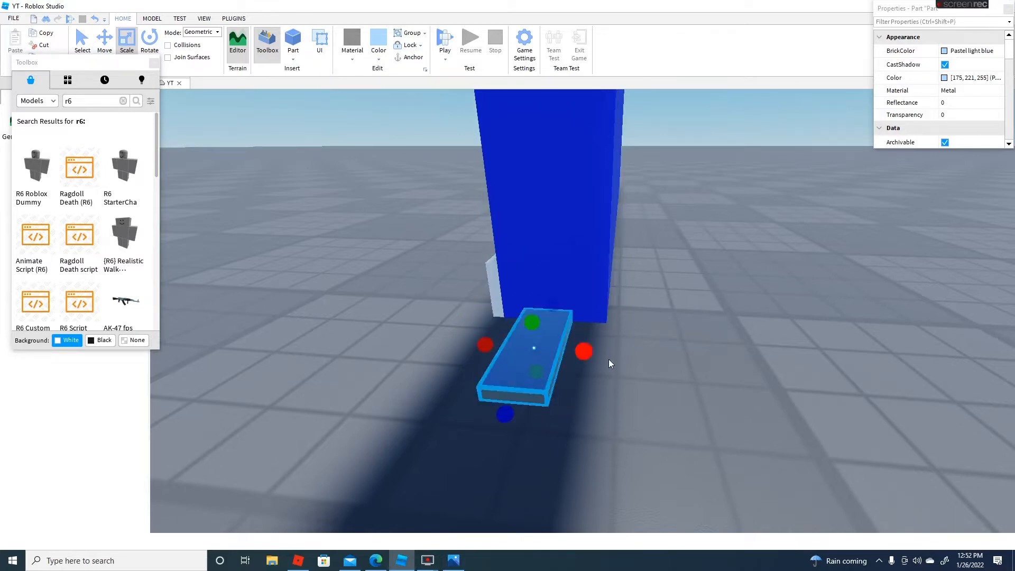
Examine the strip's alignment with the thickness of the doorway jamb from above and both sides
{"action": "key", "text": "a"}
{"action": "right_click_drag", "start_coordinate": [609, 360], "coordinate": [600, 349]}
{"action": "key", "text": "w"}
{"action": "key", "text": "d"}
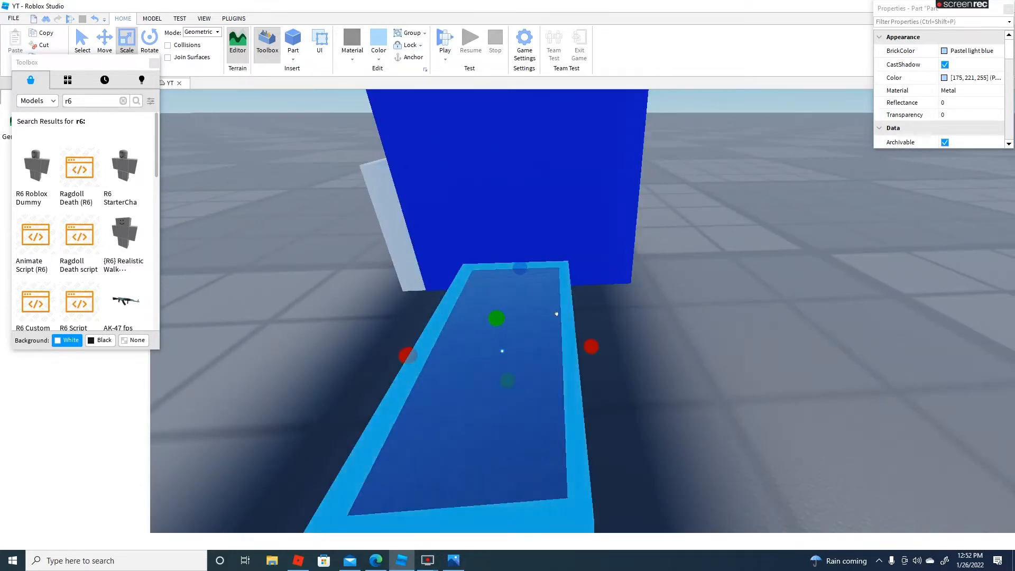
{"action": "key", "text": "a"}
{"action": "right_click_drag", "start_coordinate": [557, 316], "coordinate": [507, 240]}
{"action": "key", "text": "d"}
{"action": "key", "text": "a"}
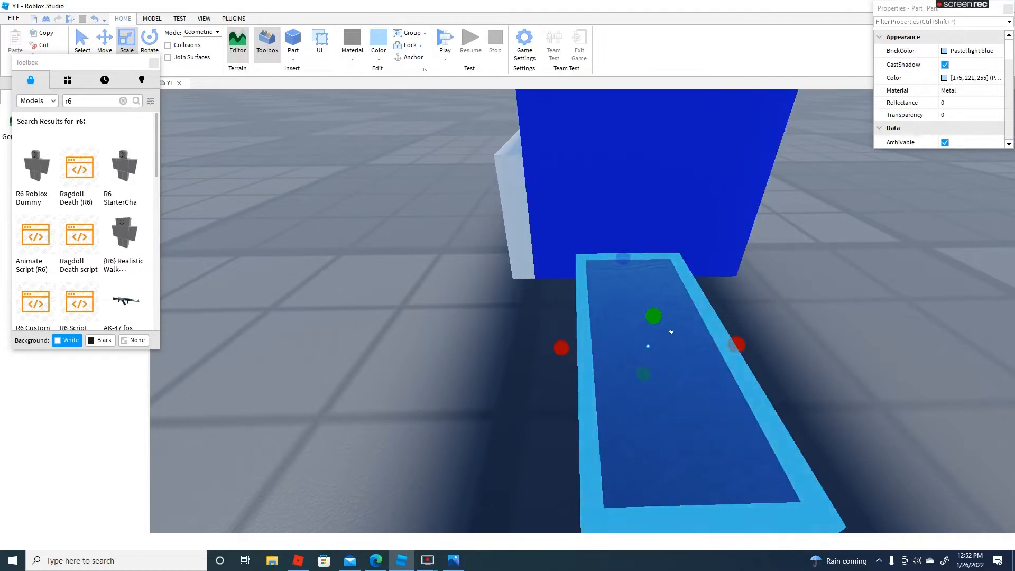
{"action": "right_click_drag", "start_coordinate": [655, 296], "coordinate": [651, 297]}
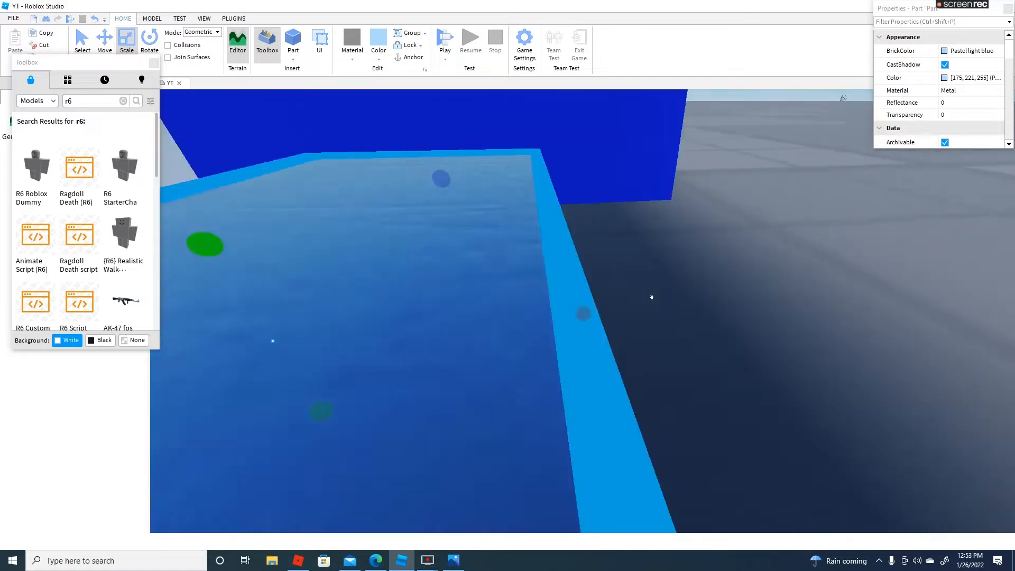
{"action": "key", "text": "s"}
{"action": "key", "text": "a"}
{"action": "key", "text": "w"}
{"action": "key", "text": "d"}
{"action": "key", "text": "a"}
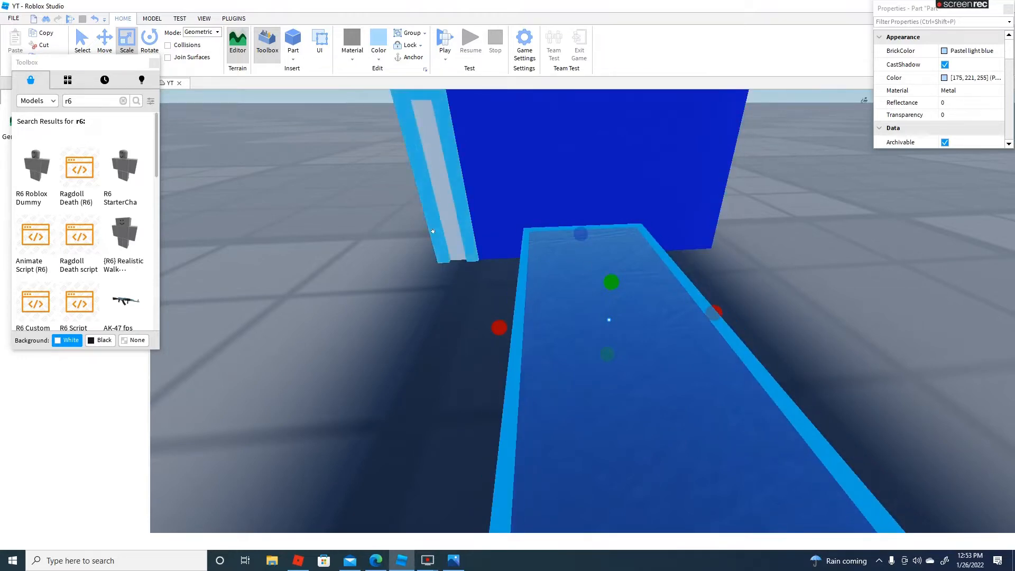
{"action": "right_click_drag", "start_coordinate": [678, 226], "coordinate": [682, 274]}
{"action": "right_click_drag", "start_coordinate": [381, 259], "coordinate": [351, 263]}
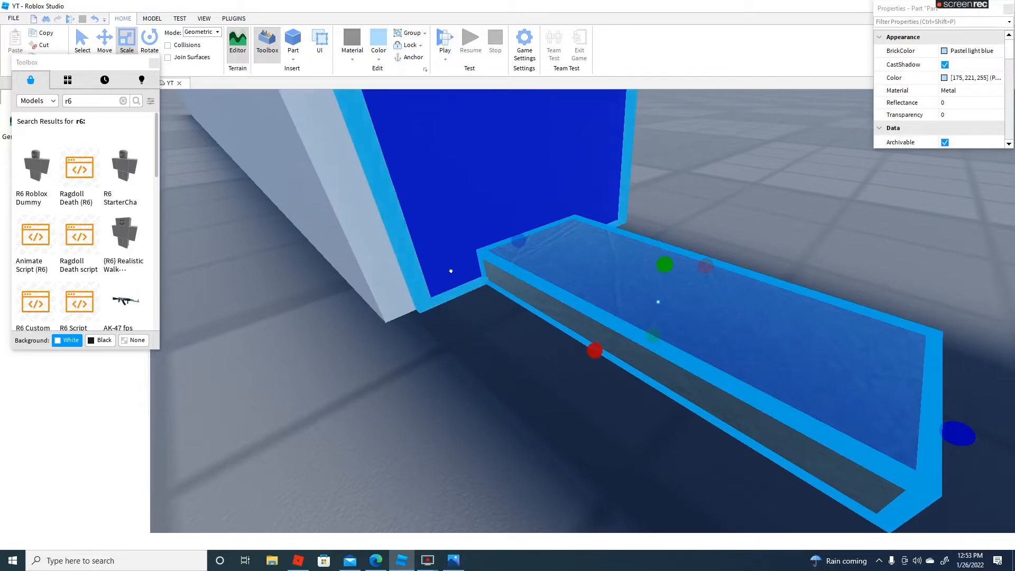
{"action": "right_click_drag", "start_coordinate": [450, 271], "coordinate": [801, 204]}
{"action": "right_click_drag", "start_coordinate": [718, 217], "coordinate": [578, 256]}
Stretch the strip along the floor across the full doorway width to form the bottom frame
{"action": "scroll", "coordinate": [503, 288], "scroll_direction": "down", "scroll_amount": 4}
{"action": "scroll", "coordinate": [503, 287], "scroll_direction": "down", "scroll_amount": 2}
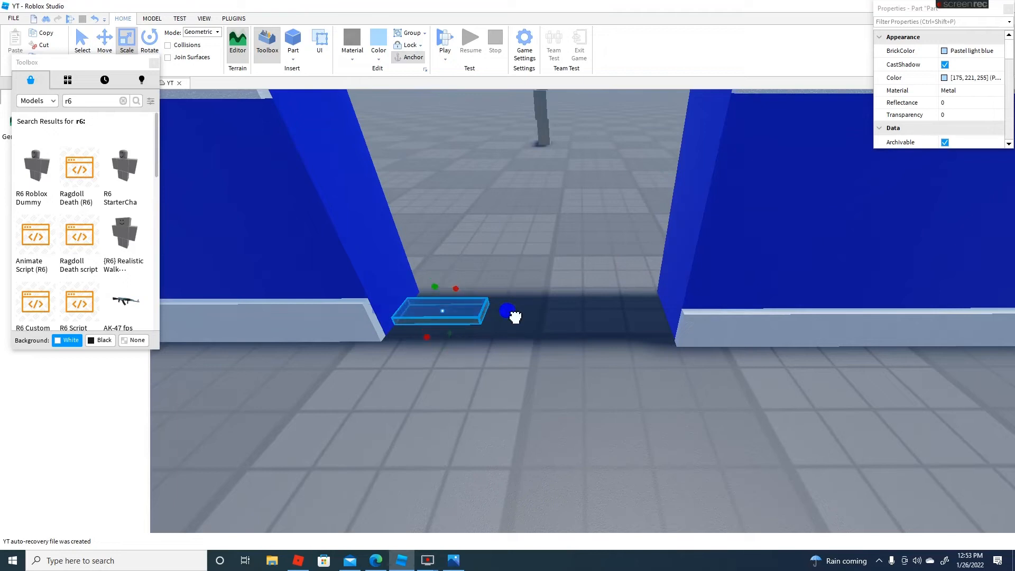
{"action": "left_click_drag", "start_coordinate": [515, 317], "coordinate": [696, 328]}
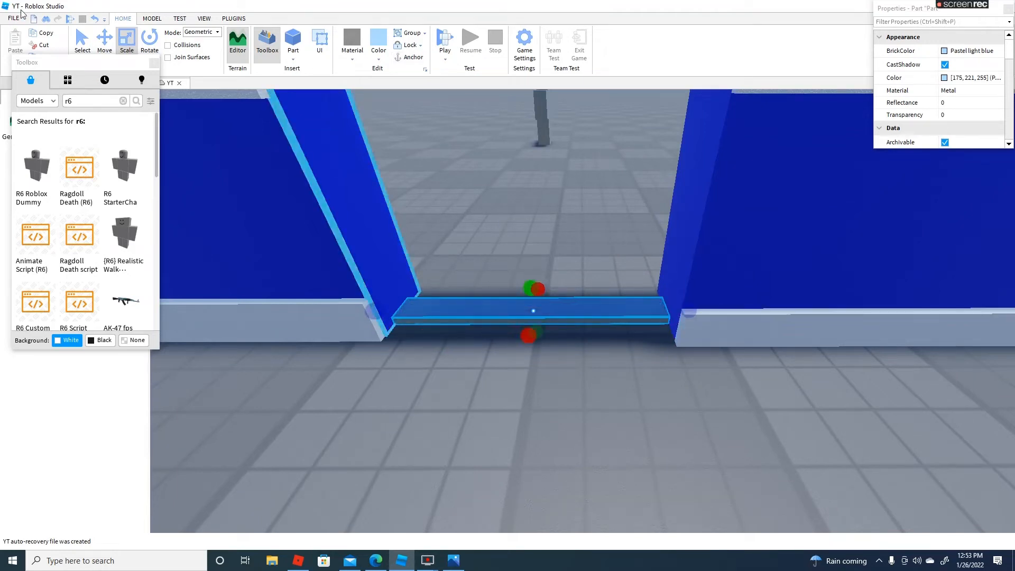
Duplicate the bottom strip and scale the copy into a thin vertical frame piece along the full height of the doorway's right jamb
{"action": "left_click", "coordinate": [44, 34]}
{"action": "key", "text": "ctrl+v"}
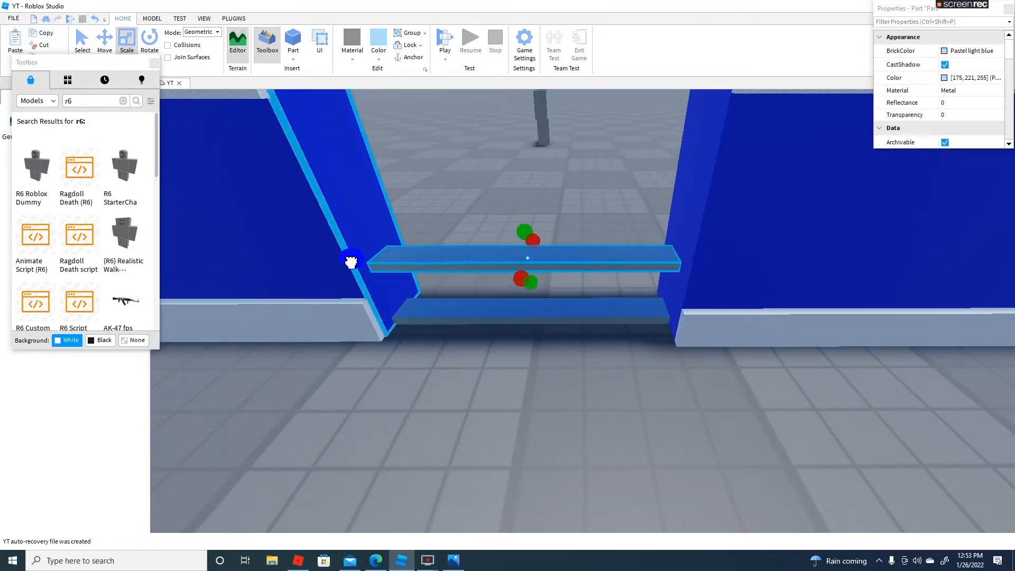
{"action": "left_click_drag", "start_coordinate": [351, 262], "coordinate": [671, 286]}
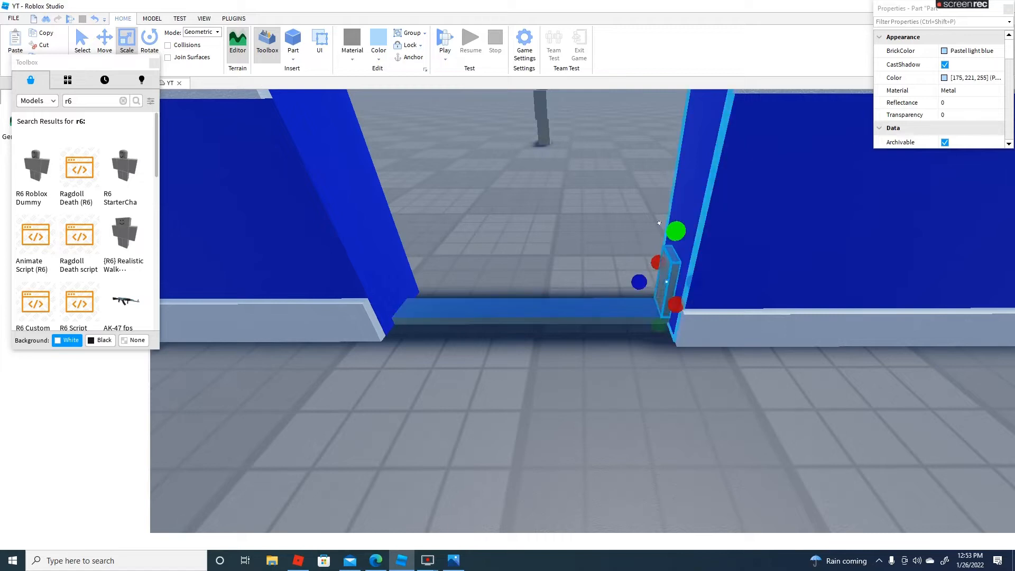
{"action": "key", "text": "s"}
{"action": "left_click_drag", "start_coordinate": [668, 230], "coordinate": [676, 182]}
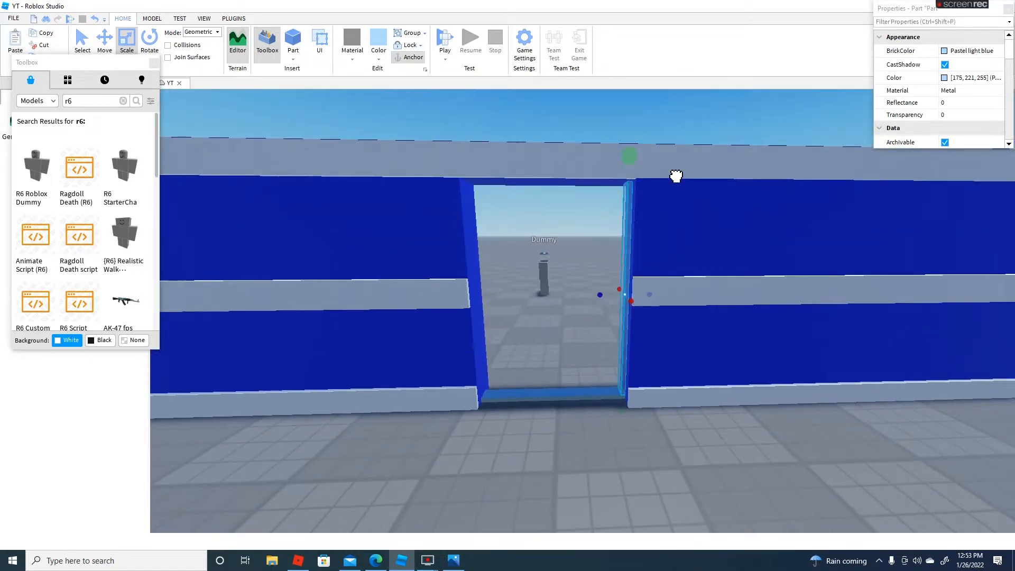
Duplicate the vertical frame piece and shrink the copy to a short, thin block under the doorway's lintel beside that jamb
{"action": "left_click", "coordinate": [17, 47]}
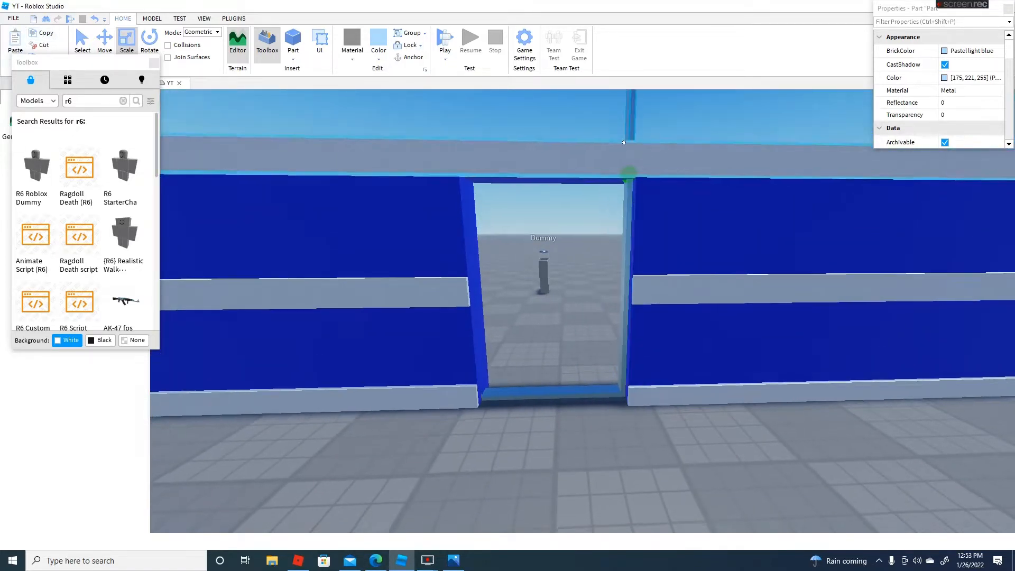
{"action": "mouse_move", "coordinate": [619, 143]}
{"action": "right_mouse_down"}
{"action": "mouse_move", "coordinate": [618, 113]}
{"action": "mouse_move", "coordinate": [629, 150]}
{"action": "right_mouse_up"}
{"action": "left_click_drag", "start_coordinate": [598, 155], "coordinate": [592, 317]}
{"action": "key", "text": "e"}
{"action": "right_click_drag", "start_coordinate": [589, 443], "coordinate": [588, 436]}
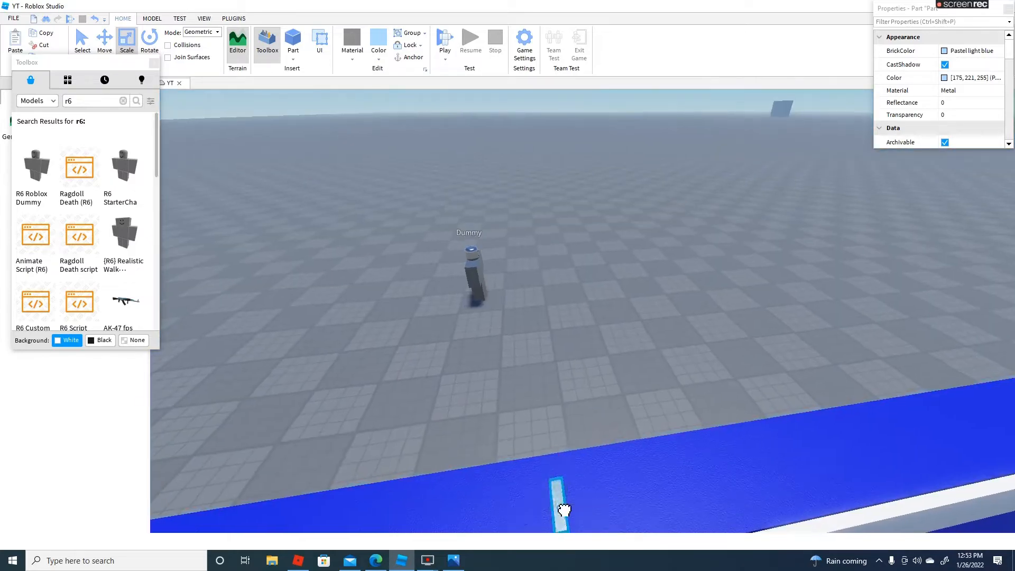
{"action": "right_click_drag", "start_coordinate": [564, 509], "coordinate": [564, 507]}
{"action": "key", "text": "w"}
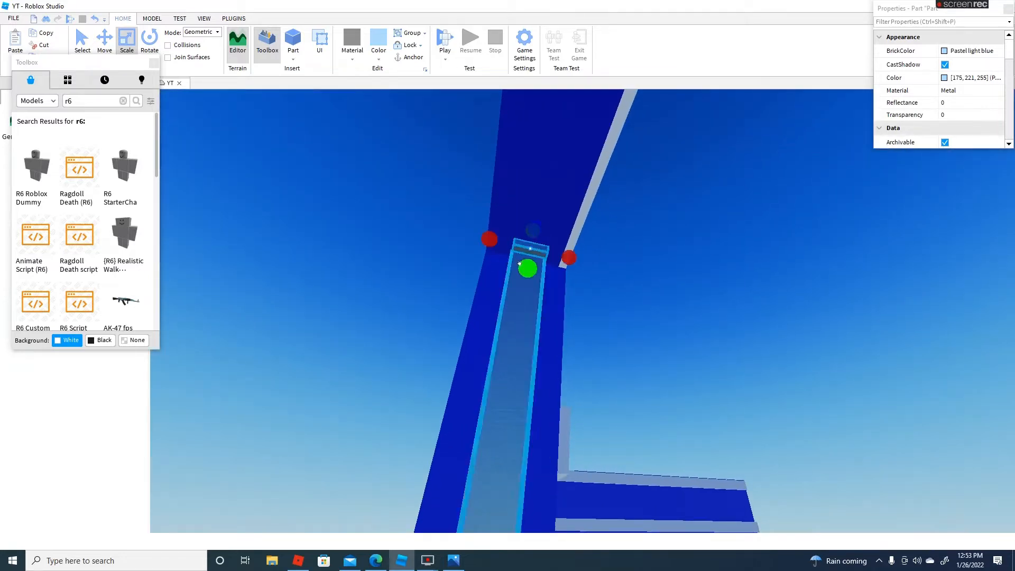
{"action": "right_click_drag", "start_coordinate": [527, 264], "coordinate": [528, 262]}
{"action": "key", "text": "a"}
{"action": "left_click_drag", "start_coordinate": [589, 286], "coordinate": [593, 289]}
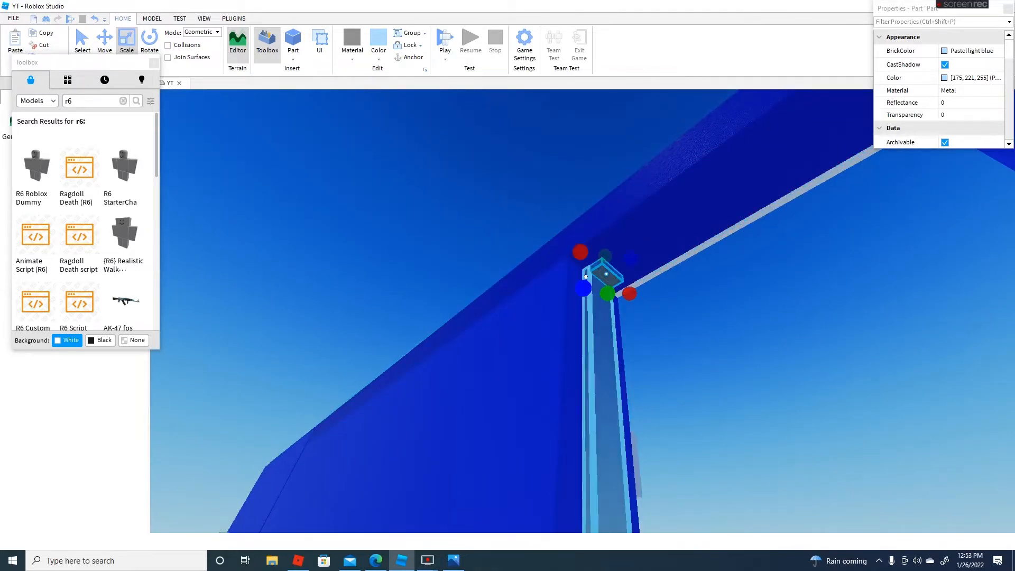
Stretch the short block along the underside of the lintel across the full doorway width to form the top frame
{"action": "left_click_drag", "start_coordinate": [631, 259], "coordinate": [645, 265]}
{"action": "right_click_drag", "start_coordinate": [646, 265], "coordinate": [645, 265]}
{"action": "left_click_drag", "start_coordinate": [646, 265], "coordinate": [644, 267]}
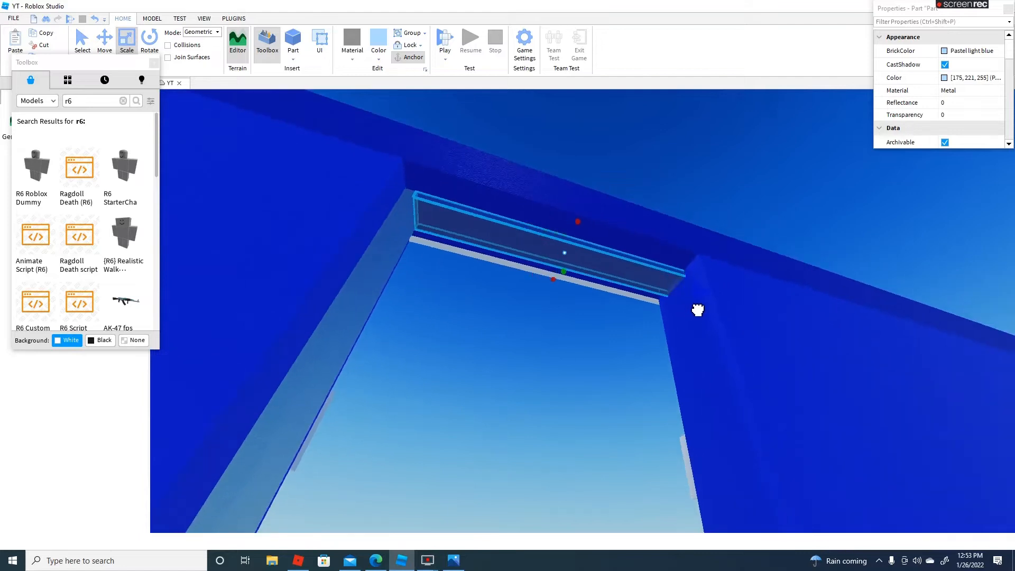
{"action": "left_click_drag", "start_coordinate": [696, 305], "coordinate": [696, 305]}
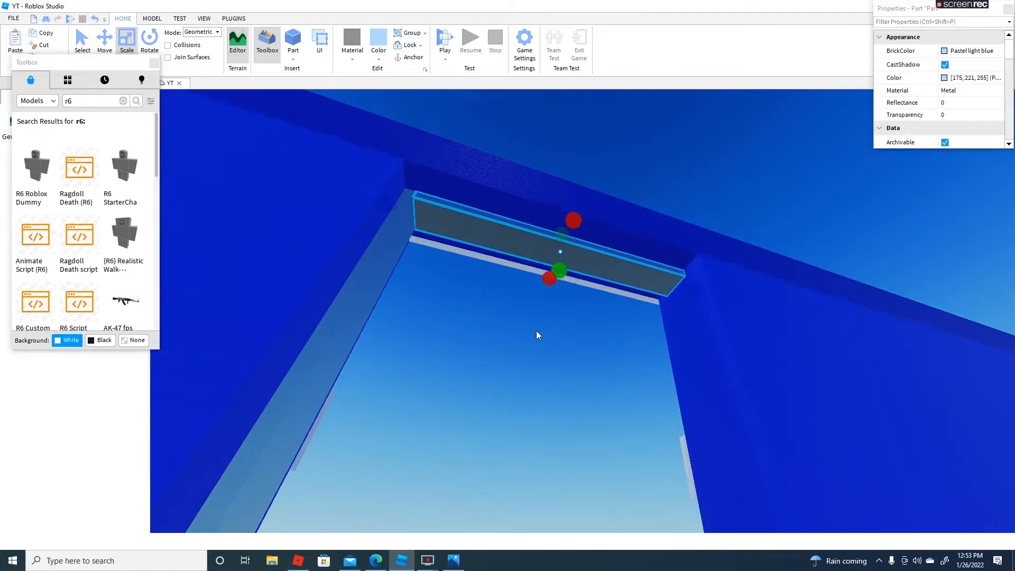
{"action": "right_click_drag", "start_coordinate": [453, 337], "coordinate": [452, 339]}
Duplicate the full-height jamb piece and fit the copy against the opposite jamb to close the door frame
{"action": "left_click", "coordinate": [374, 340]}
{"action": "left_click", "coordinate": [39, 34]}
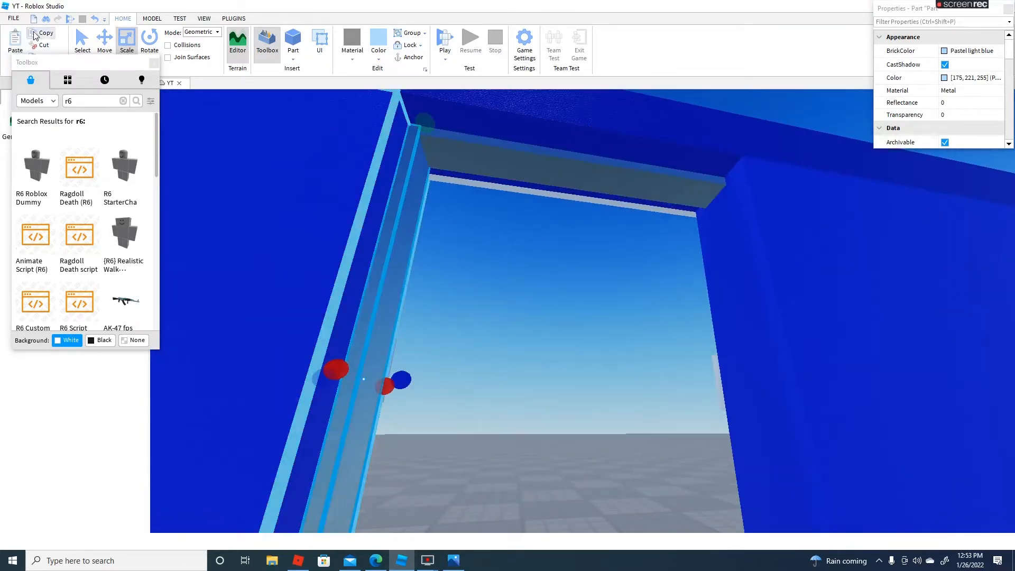
{"action": "left_click", "coordinate": [17, 46]}
{"action": "right_click_drag", "start_coordinate": [710, 354], "coordinate": [708, 356]}
{"action": "scroll", "coordinate": [707, 355], "scroll_direction": "down", "scroll_amount": 3}
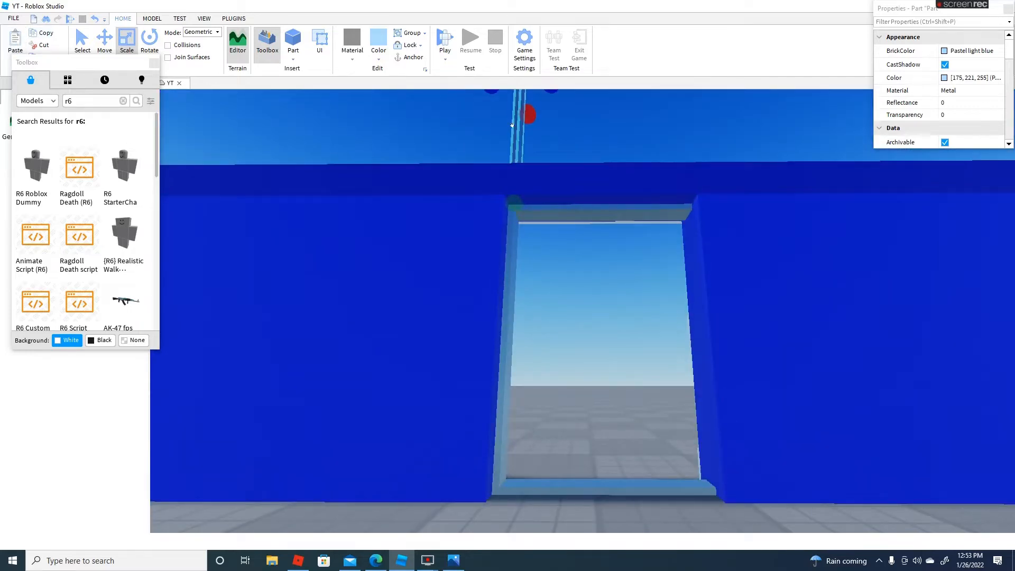
{"action": "scroll", "coordinate": [519, 141], "scroll_direction": "up", "scroll_amount": 3}
{"action": "left_click_drag", "start_coordinate": [517, 139], "coordinate": [517, 141]}
{"action": "right_click_drag", "start_coordinate": [518, 140], "coordinate": [516, 141]}
{"action": "left_click_drag", "start_coordinate": [516, 141], "coordinate": [539, 240]}
{"action": "right_click_drag", "start_coordinate": [583, 227], "coordinate": [583, 225]}
{"action": "scroll", "coordinate": [583, 224], "scroll_direction": "down", "scroll_amount": 3}
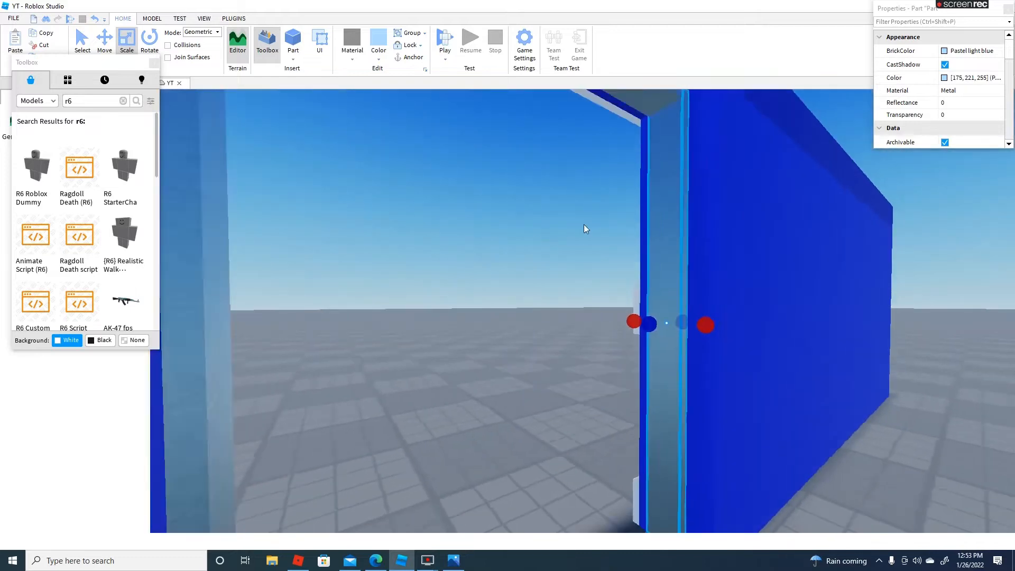
Examine the four-sided door frame from inside the building, from a distance and close to the bottom strip
{"action": "left_click", "coordinate": [751, 120]}
{"action": "key", "text": "w"}
{"action": "right_click_drag", "start_coordinate": [716, 143], "coordinate": [716, 143]}
{"action": "scroll", "coordinate": [716, 143], "scroll_direction": "down", "scroll_amount": 3}
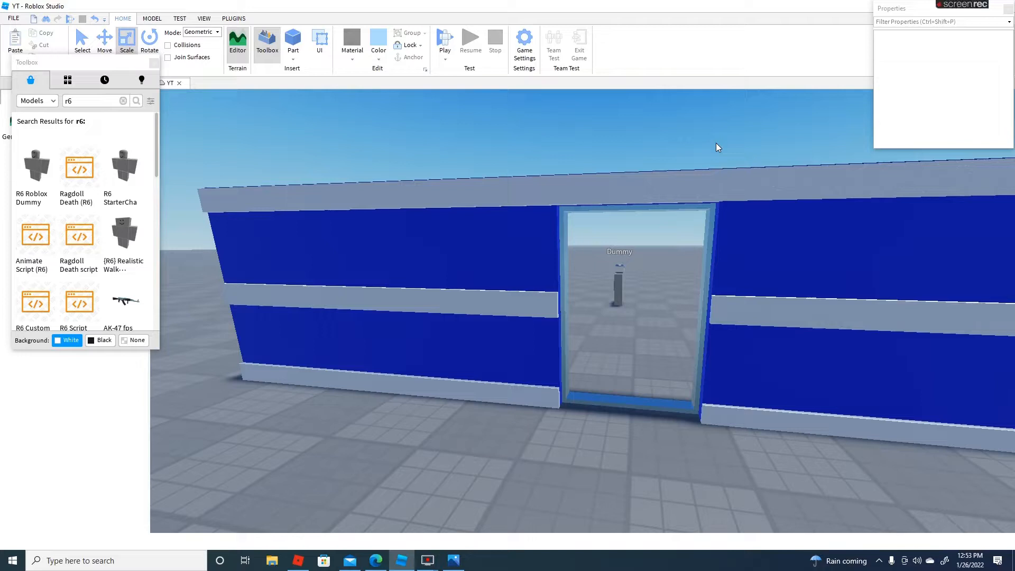
{"action": "scroll", "coordinate": [512, 334], "scroll_direction": "up", "scroll_amount": 5}
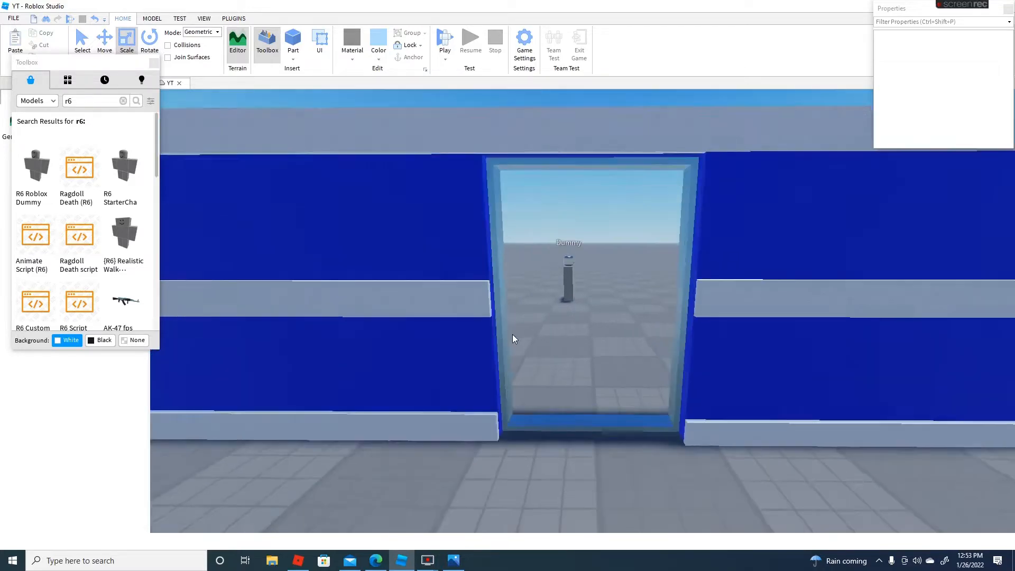
{"action": "scroll", "coordinate": [512, 334], "scroll_direction": "down", "scroll_amount": 5}
{"action": "scroll", "coordinate": [513, 334], "scroll_direction": "up", "scroll_amount": 8}
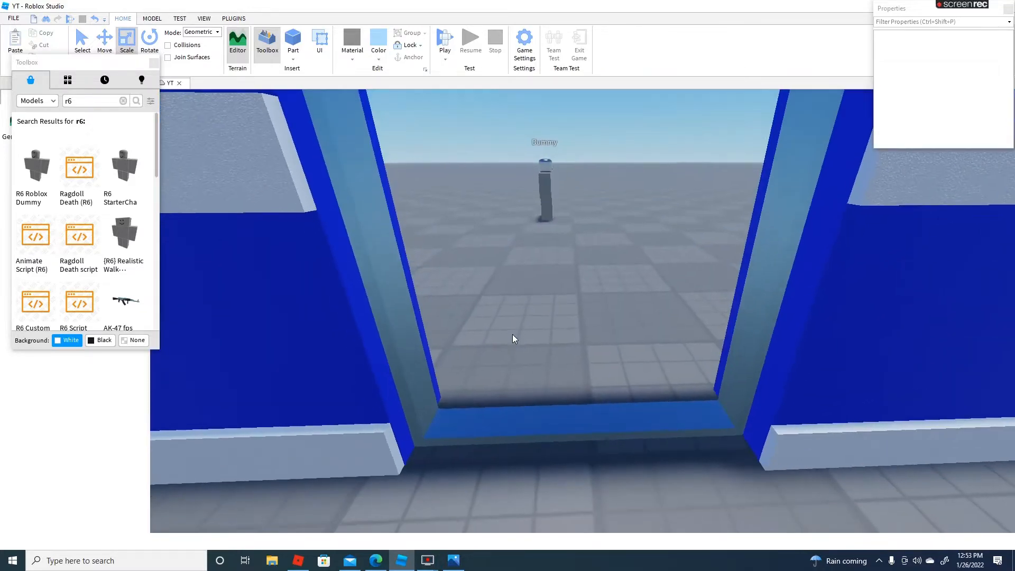
{"action": "scroll", "coordinate": [536, 231], "scroll_direction": "up", "scroll_amount": 5}
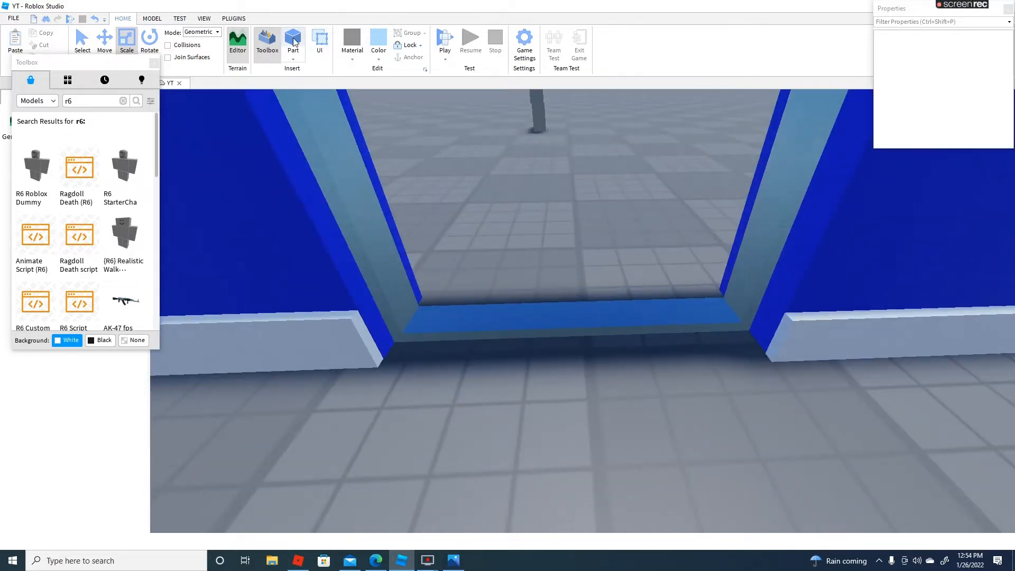
Insert a new block and fit it as a small piece on the bottom frame strip at the left jamb
{"action": "left_click", "coordinate": [295, 42]}
{"action": "left_click_drag", "start_coordinate": [582, 394], "coordinate": [478, 312]}
{"action": "left_click_drag", "start_coordinate": [500, 208], "coordinate": [465, 353]}
{"action": "right_click_drag", "start_coordinate": [570, 301], "coordinate": [565, 308]}
{"action": "key", "text": "w"}
{"action": "key", "text": "a"}
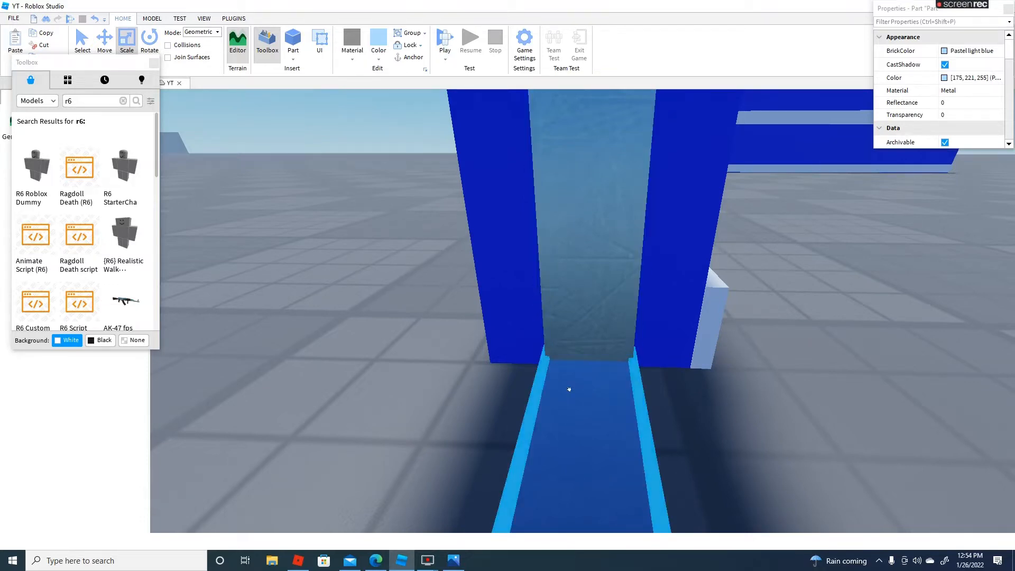
{"action": "right_click_drag", "start_coordinate": [580, 347], "coordinate": [581, 348]}
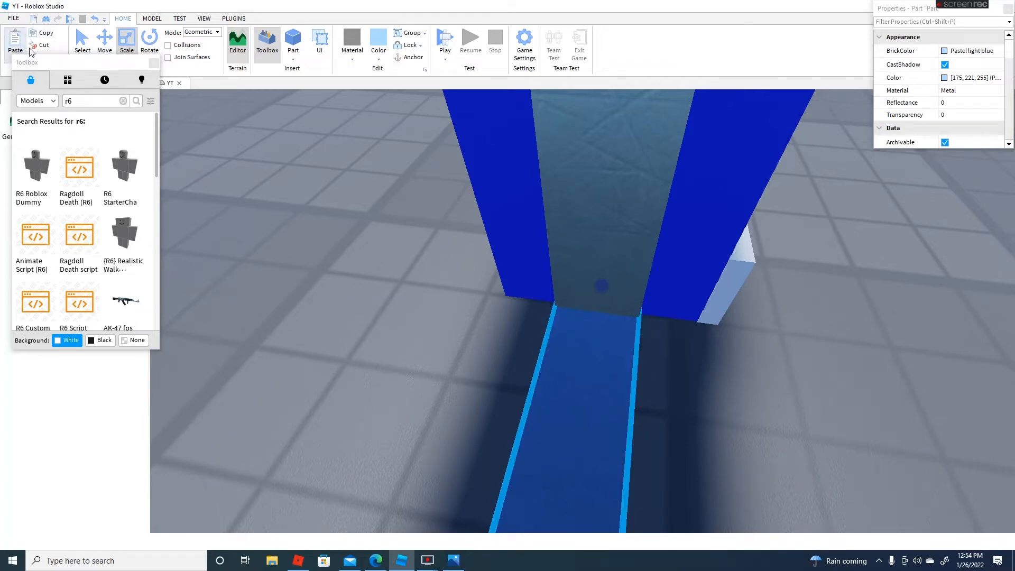
{"action": "key", "text": "s"}
{"action": "right_click_drag", "start_coordinate": [595, 145], "coordinate": [588, 175]}
{"action": "key", "text": "w"}
{"action": "key", "text": "a"}
{"action": "key", "text": "d"}
{"action": "key", "text": "w"}
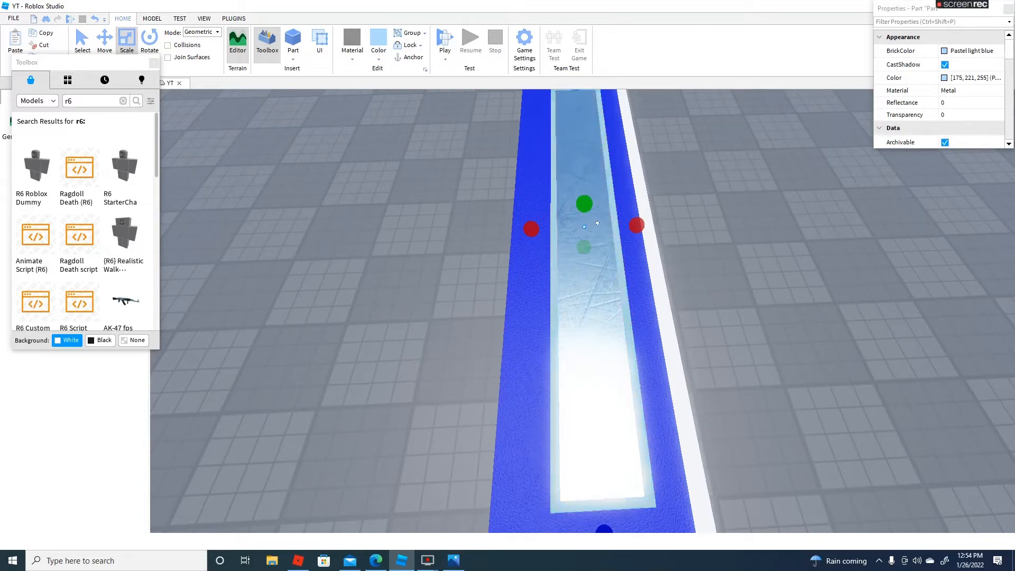
{"action": "left_click_drag", "start_coordinate": [598, 223], "coordinate": [569, 288]}
{"action": "key", "text": "d"}
{"action": "right_click_drag", "start_coordinate": [584, 291], "coordinate": [566, 287]}
{"action": "left_click_drag", "start_coordinate": [568, 287], "coordinate": [600, 487]}
{"action": "right_click", "coordinate": [592, 491]}
{"action": "left_click", "coordinate": [666, 265]}
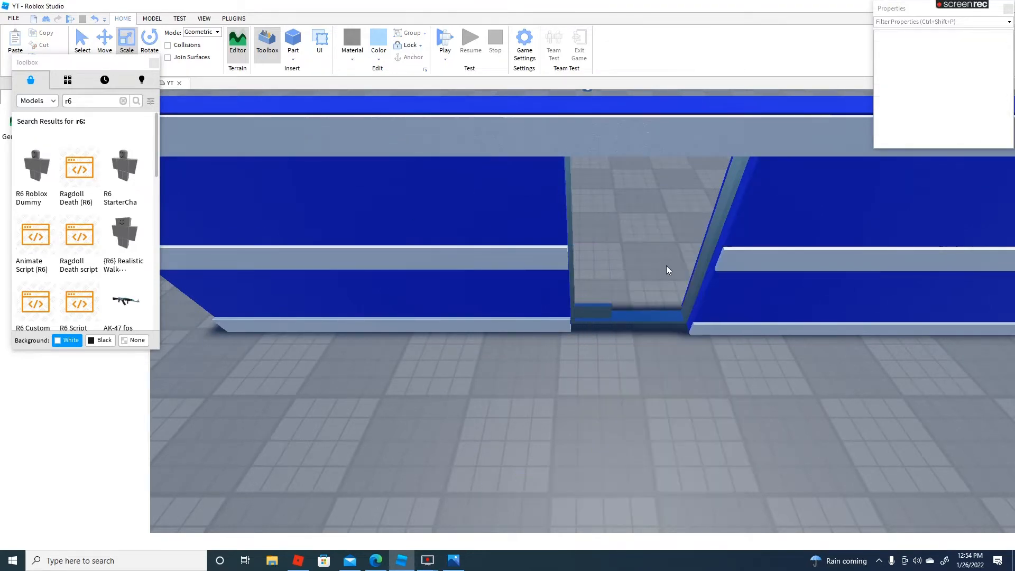
Stretch the small block across the full doorway width and lower it to a thin strip on the bottom frame
{"action": "scroll", "coordinate": [669, 259], "scroll_direction": "down", "scroll_amount": 5}
{"action": "left_click", "coordinate": [544, 331]}
{"action": "left_click_drag", "start_coordinate": [603, 320], "coordinate": [733, 306]}
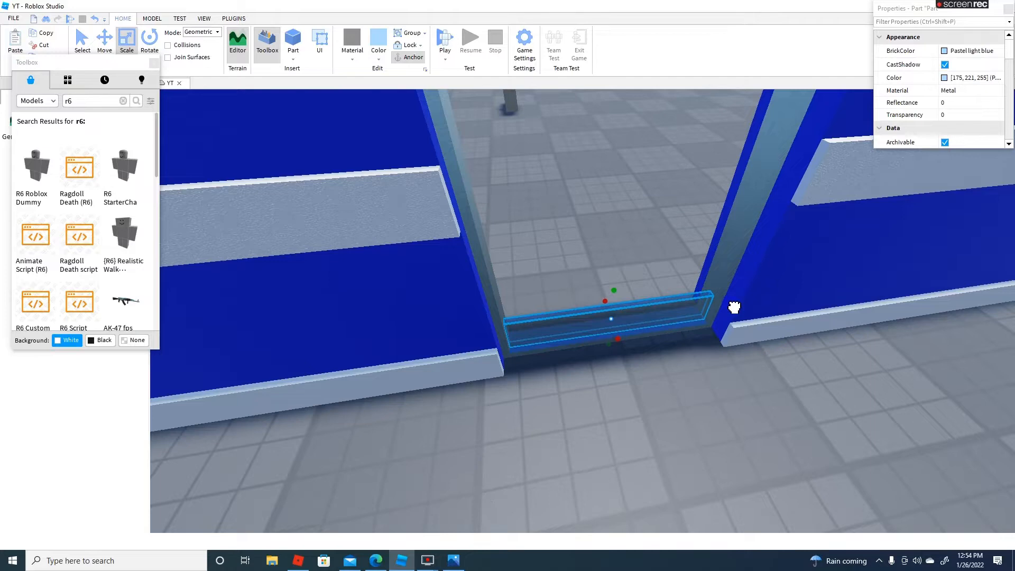
{"action": "right_click_drag", "start_coordinate": [707, 278], "coordinate": [708, 273]}
{"action": "scroll", "coordinate": [707, 273], "scroll_direction": "up", "scroll_amount": 5}
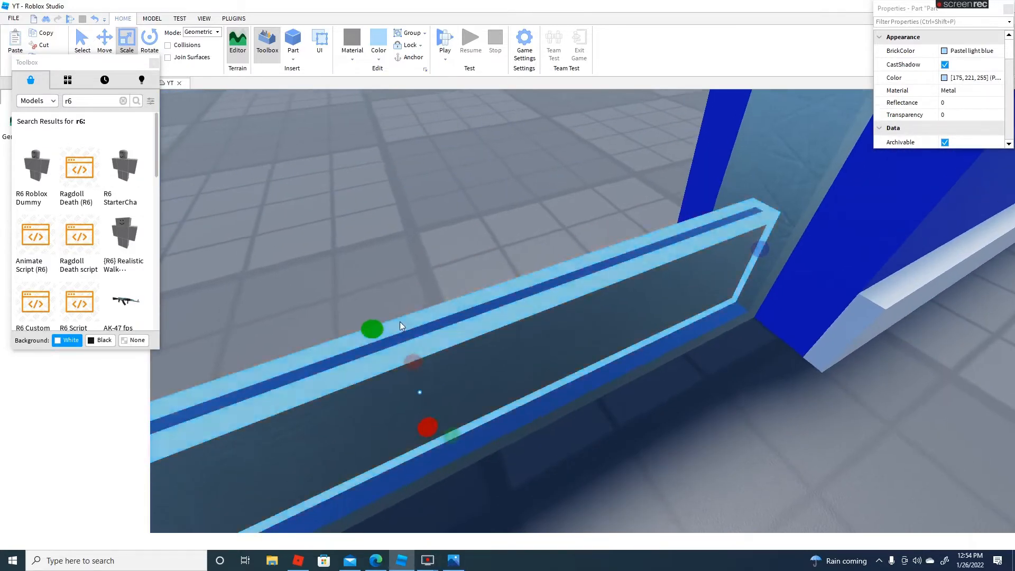
{"action": "left_click_drag", "start_coordinate": [375, 337], "coordinate": [394, 426]}
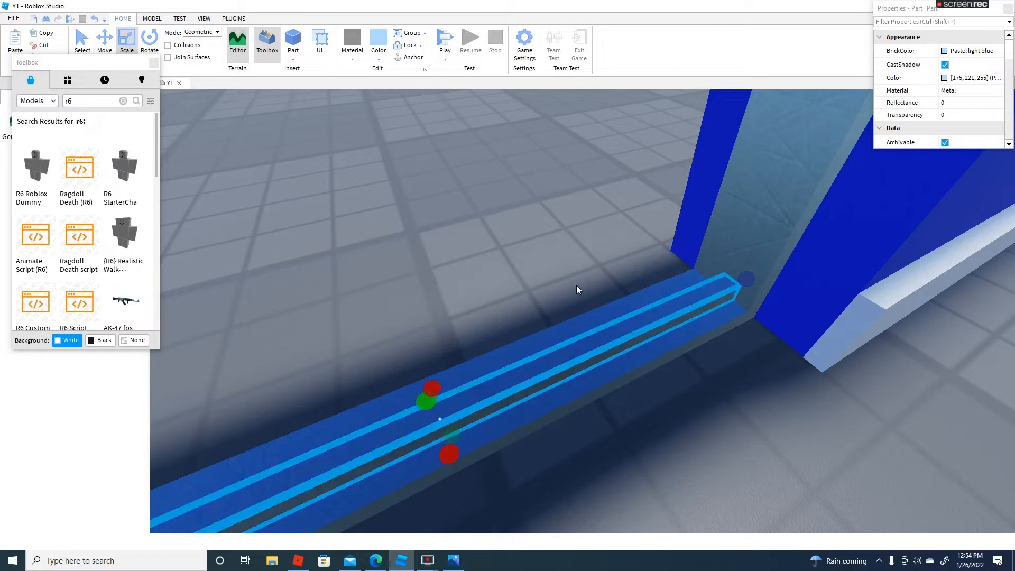
Raise the thin strip into a door panel filling roughly the lower third of the doorway
{"action": "scroll", "coordinate": [576, 286], "scroll_direction": "down", "scroll_amount": 5}
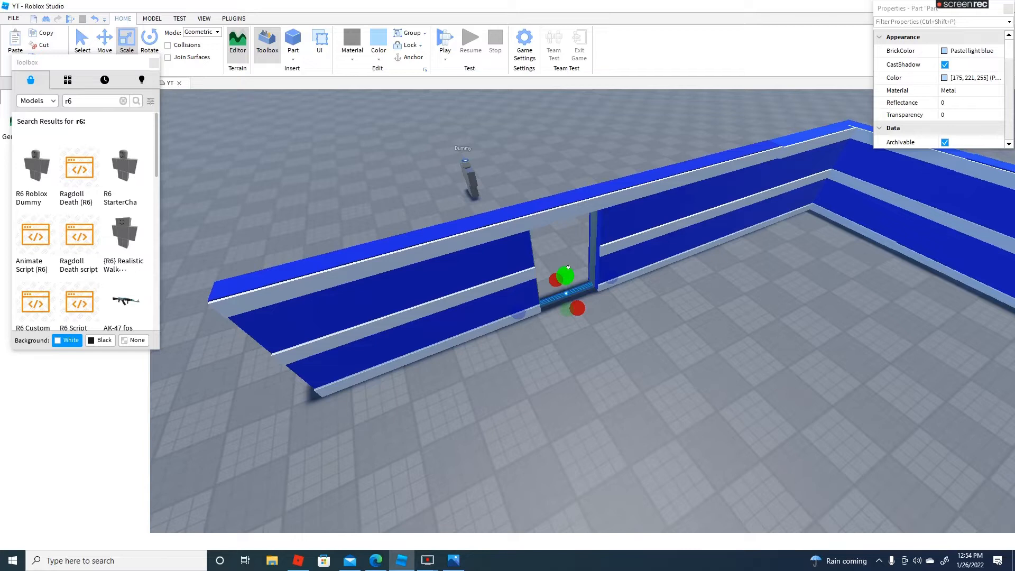
{"action": "scroll", "coordinate": [567, 267], "scroll_direction": "up", "scroll_amount": 5}
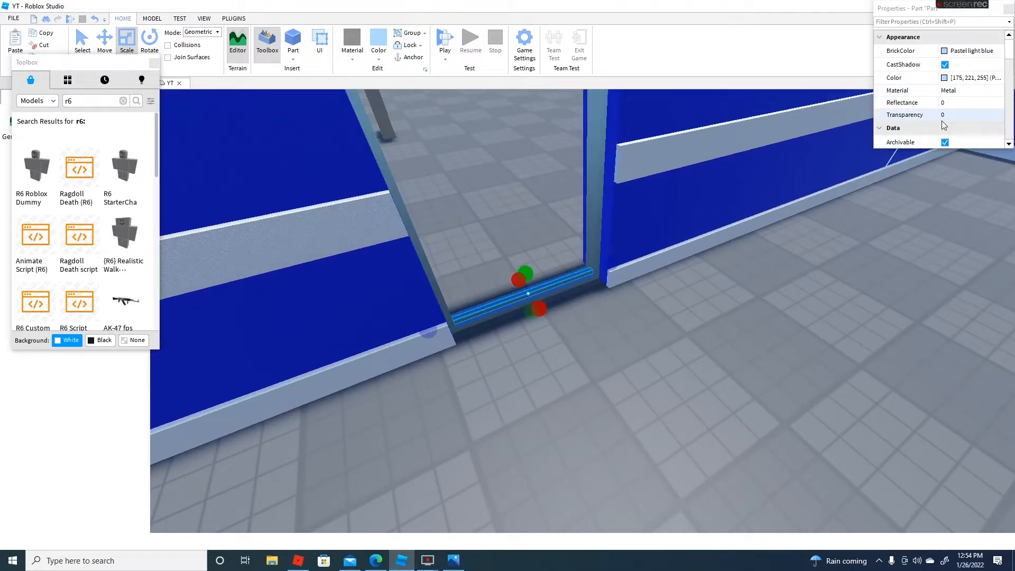
{"action": "right_click_drag", "start_coordinate": [548, 236], "coordinate": [562, 287]}
{"action": "left_click_drag", "start_coordinate": [572, 272], "coordinate": [574, 210]}
{"action": "right_click_drag", "start_coordinate": [573, 209], "coordinate": [588, 230]}
{"action": "scroll", "coordinate": [573, 207], "scroll_direction": "up", "scroll_amount": 3}
{"action": "scroll", "coordinate": [588, 229], "scroll_direction": "down", "scroll_amount": 4}
{"action": "scroll", "coordinate": [587, 229], "scroll_direction": "up", "scroll_amount": 2}
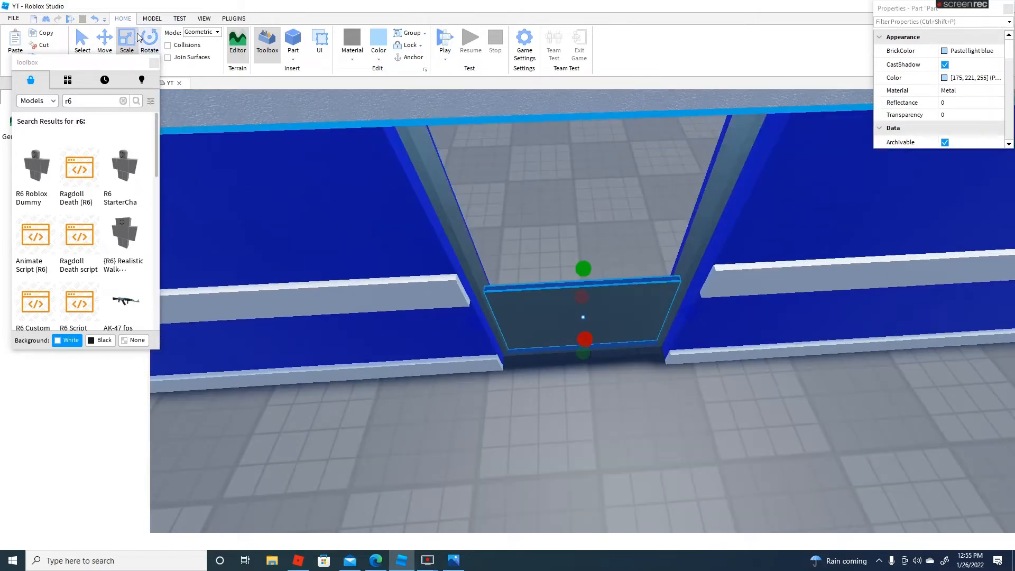
Duplicate the lower door panel above itself and narrow the copy to a vertical panel against the left jamb
{"action": "left_click", "coordinate": [38, 38]}
{"action": "left_click", "coordinate": [16, 43]}
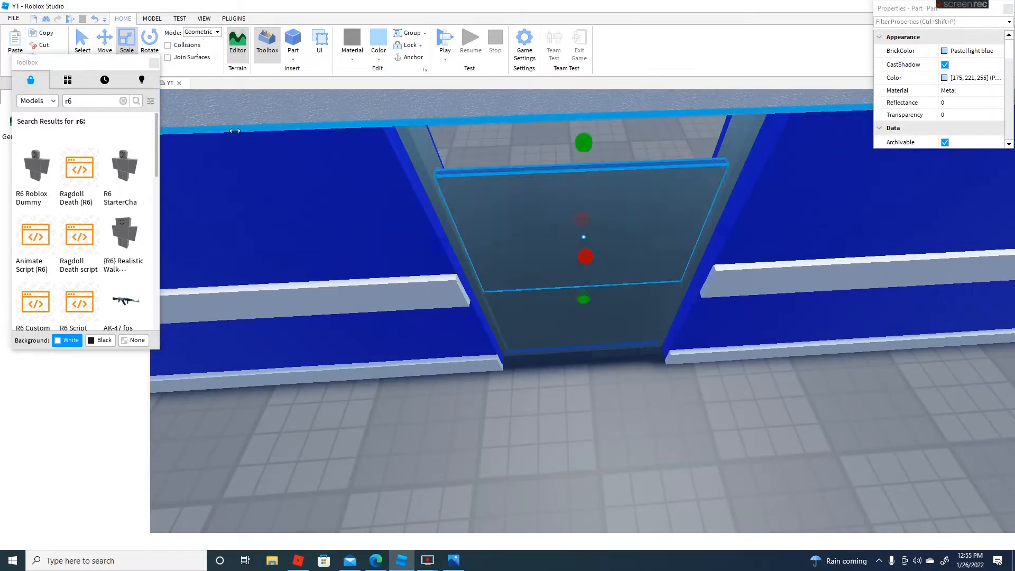
{"action": "left_click_drag", "start_coordinate": [724, 232], "coordinate": [558, 243]}
Duplicate the upper door panel and fit the copy as a narrow panel against the right jamb, leaving a window opening between them
{"action": "left_click", "coordinate": [38, 36]}
{"action": "left_click", "coordinate": [16, 43]}
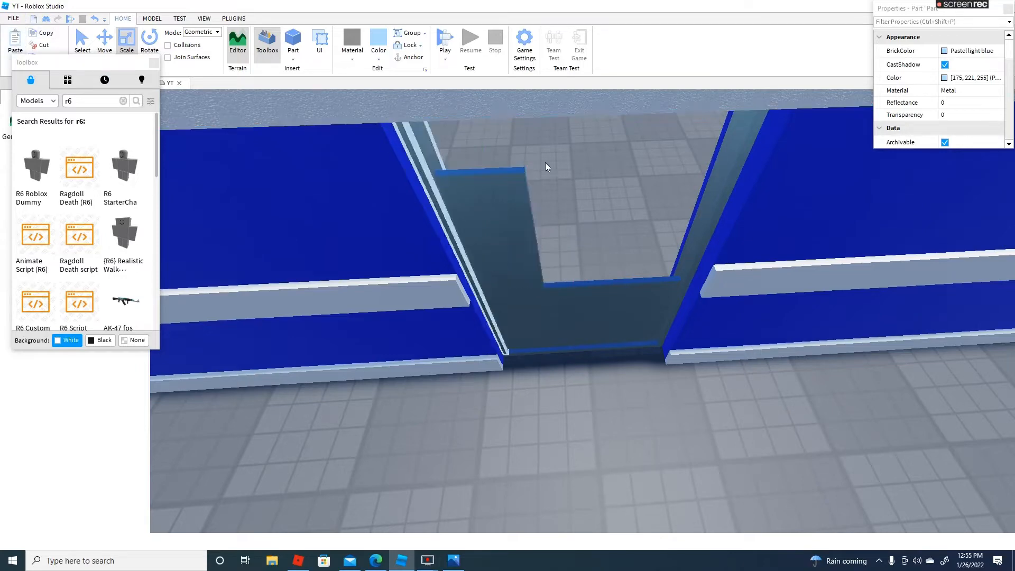
{"action": "right_click_drag", "start_coordinate": [545, 163], "coordinate": [510, 158]}
{"action": "scroll", "coordinate": [510, 159], "scroll_direction": "down", "scroll_amount": 2}
{"action": "left_click_drag", "start_coordinate": [512, 233], "coordinate": [516, 249]}
{"action": "right_click_drag", "start_coordinate": [519, 249], "coordinate": [517, 249]}
{"action": "scroll", "coordinate": [517, 249], "scroll_direction": "up", "scroll_amount": 3}
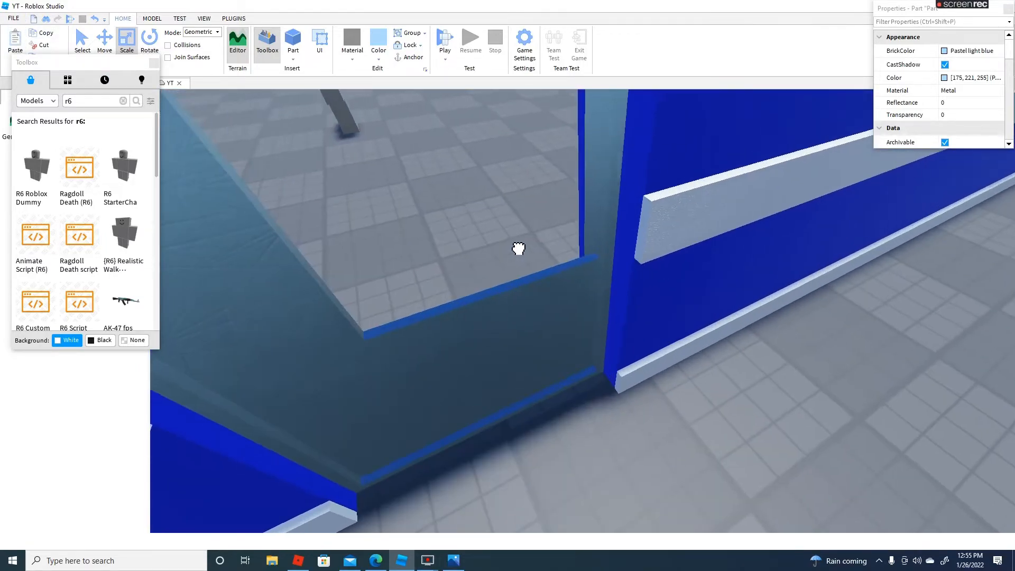
{"action": "left_click_drag", "start_coordinate": [517, 249], "coordinate": [558, 265]}
{"action": "right_click_drag", "start_coordinate": [558, 265], "coordinate": [564, 271]}
{"action": "scroll", "coordinate": [563, 271], "scroll_direction": "down", "scroll_amount": 3}
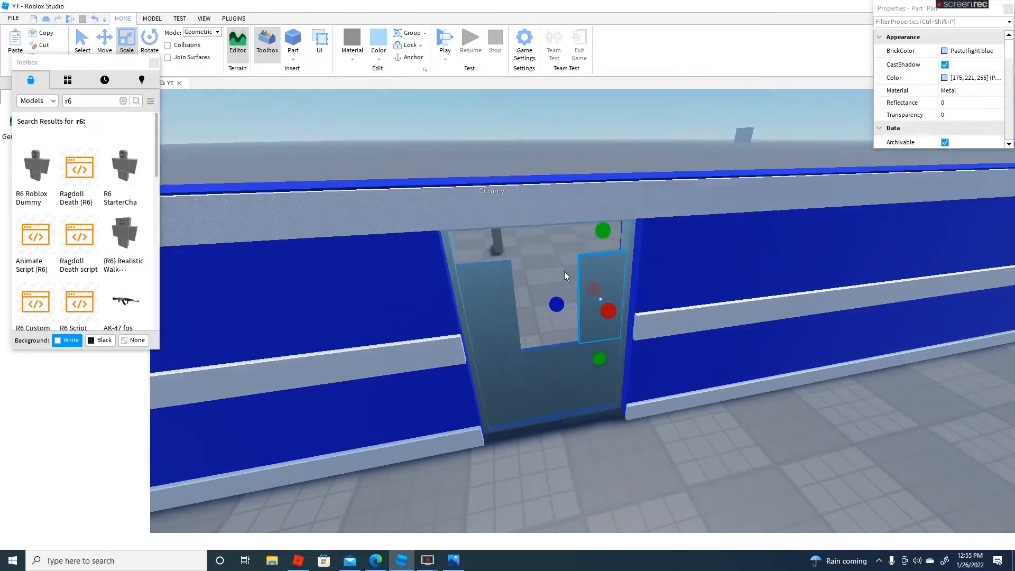
{"action": "right_click_drag", "start_coordinate": [602, 199], "coordinate": [571, 222]}
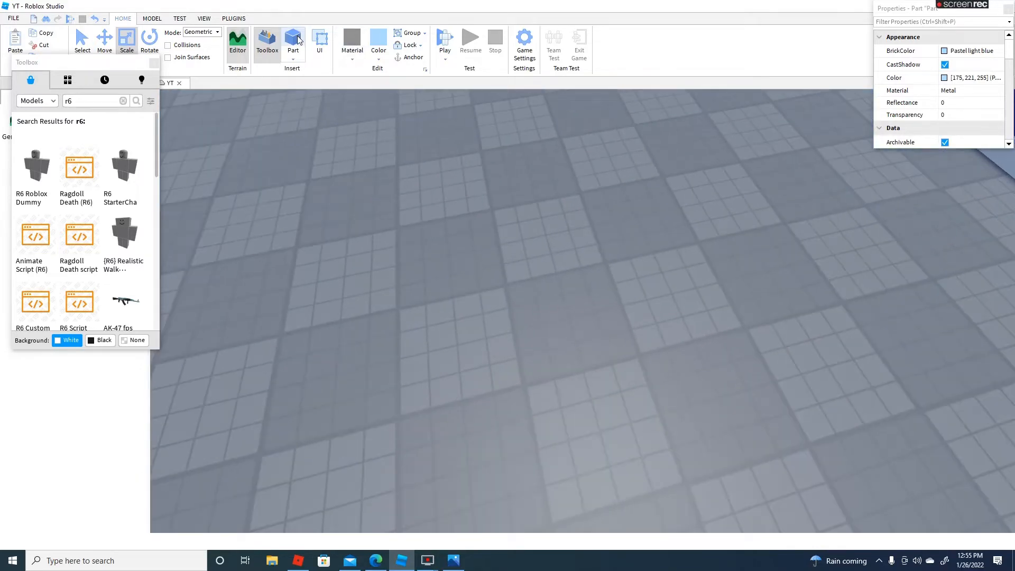
Insert a new block on the open floor and scale it into a tall, wide and thin free-standing slab
{"action": "left_click", "coordinate": [297, 40]}
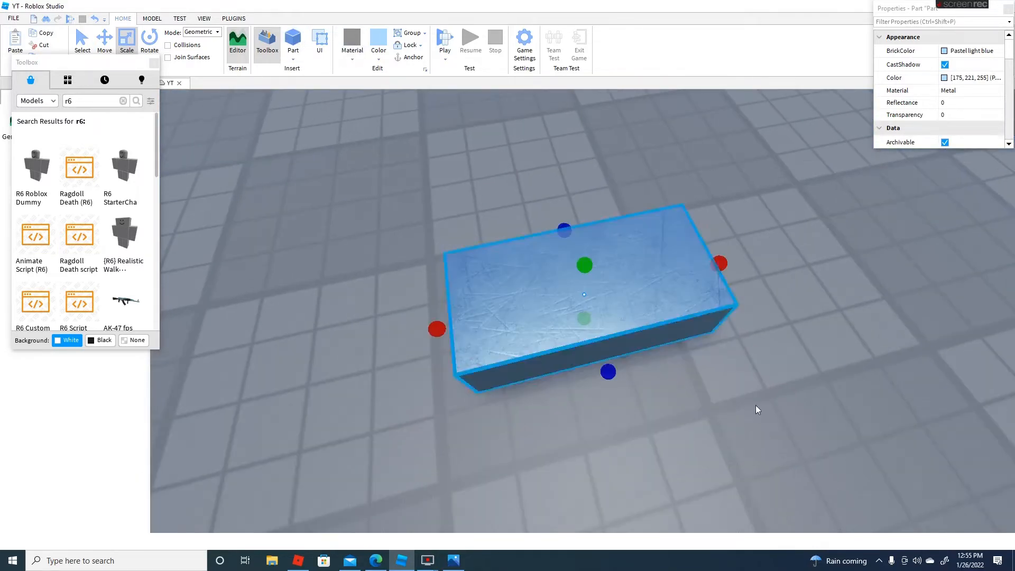
{"action": "left_click_drag", "start_coordinate": [585, 265], "coordinate": [592, 270]}
{"action": "right_click_drag", "start_coordinate": [588, 266], "coordinate": [592, 271]}
{"action": "left_click_drag", "start_coordinate": [591, 270], "coordinate": [594, 246]}
{"action": "right_click_drag", "start_coordinate": [592, 271], "coordinate": [594, 246]}
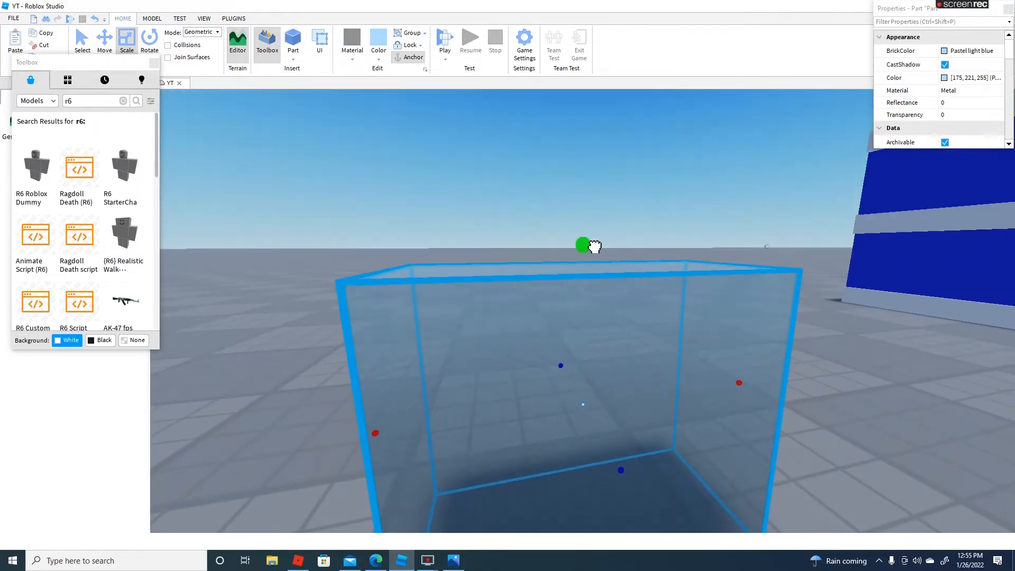
{"action": "left_click_drag", "start_coordinate": [594, 246], "coordinate": [607, 238]}
{"action": "right_click_drag", "start_coordinate": [594, 247], "coordinate": [607, 239]}
{"action": "scroll", "coordinate": [608, 238], "scroll_direction": "down", "scroll_amount": 5}
{"action": "left_click_drag", "start_coordinate": [606, 238], "coordinate": [607, 111]}
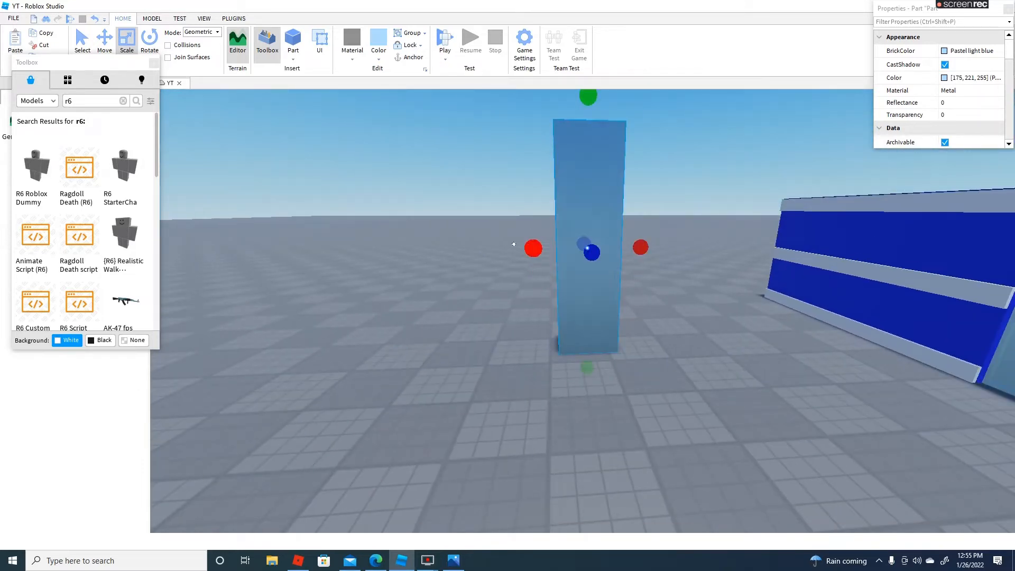
{"action": "left_click_drag", "start_coordinate": [532, 248], "coordinate": [451, 249]}
{"action": "right_click_drag", "start_coordinate": [451, 249], "coordinate": [575, 268]}
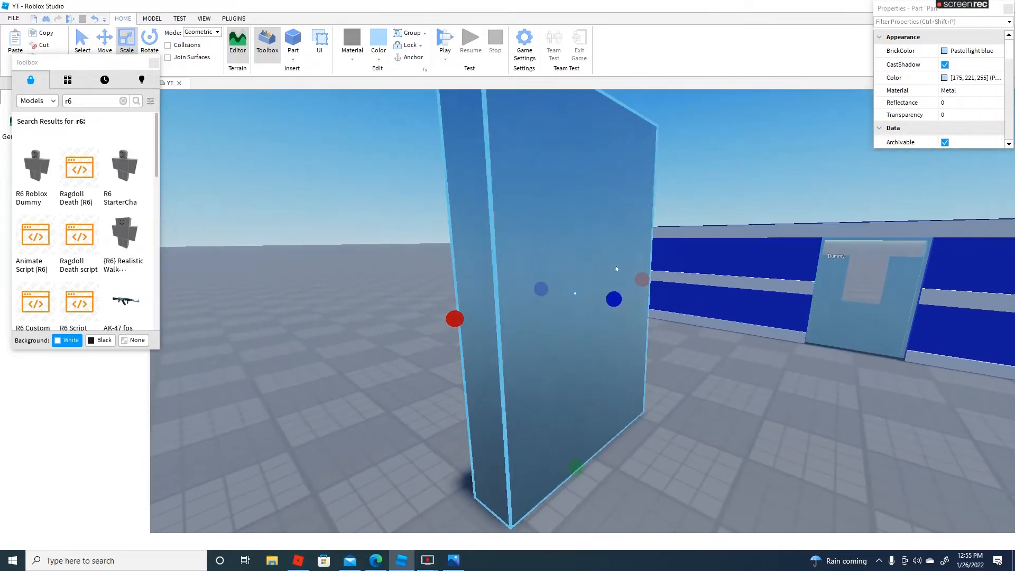
{"action": "left_click_drag", "start_coordinate": [612, 297], "coordinate": [580, 294]}
Compare the free-standing slab with the doorway from several sides and reduce its height
{"action": "left_click", "coordinate": [688, 508]}
{"action": "right_click_drag", "start_coordinate": [726, 465], "coordinate": [735, 461]}
{"action": "key", "text": "a"}
{"action": "key", "text": "d"}
{"action": "key", "text": "d"}
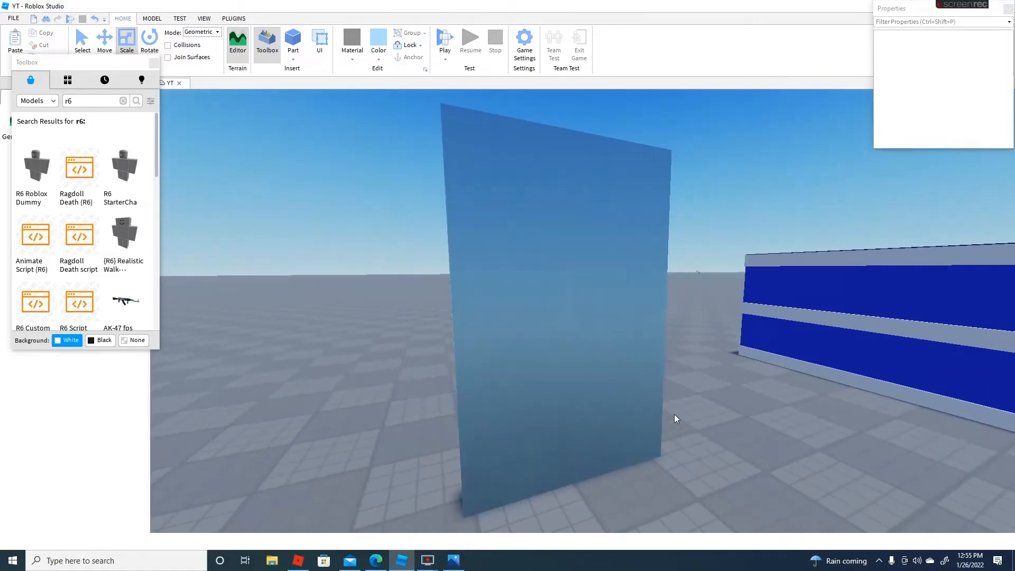
{"action": "key", "text": "w"}
{"action": "left_click_drag", "start_coordinate": [658, 394], "coordinate": [617, 343]}
{"action": "right_click_drag", "start_coordinate": [617, 344], "coordinate": [606, 325]}
{"action": "key", "text": "s"}
{"action": "key", "text": "s"}
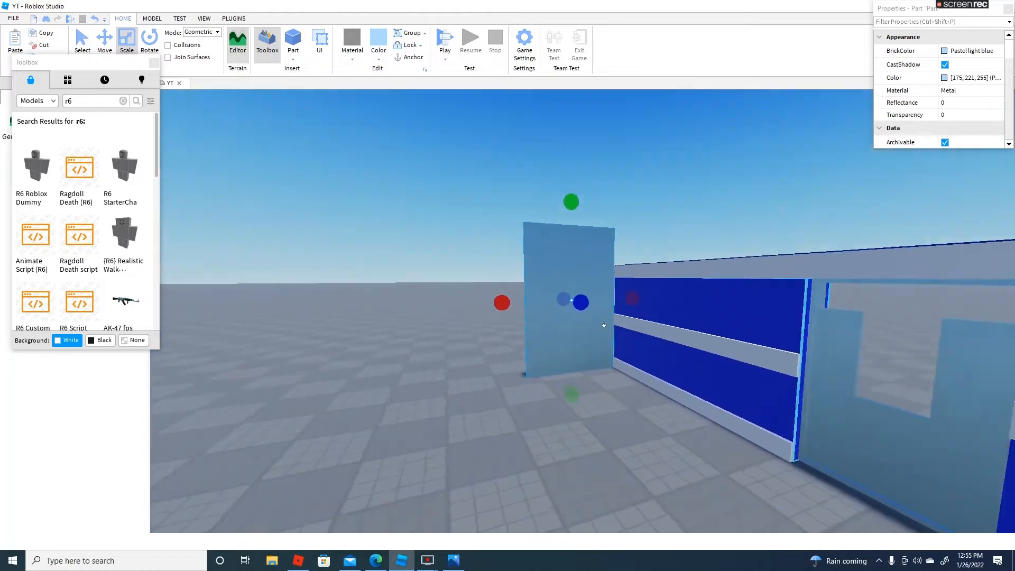
{"action": "key", "text": "w"}
{"action": "left_click_drag", "start_coordinate": [569, 187], "coordinate": [569, 226]}
{"action": "right_click_drag", "start_coordinate": [563, 213], "coordinate": [548, 220]}
{"action": "key", "text": "w"}
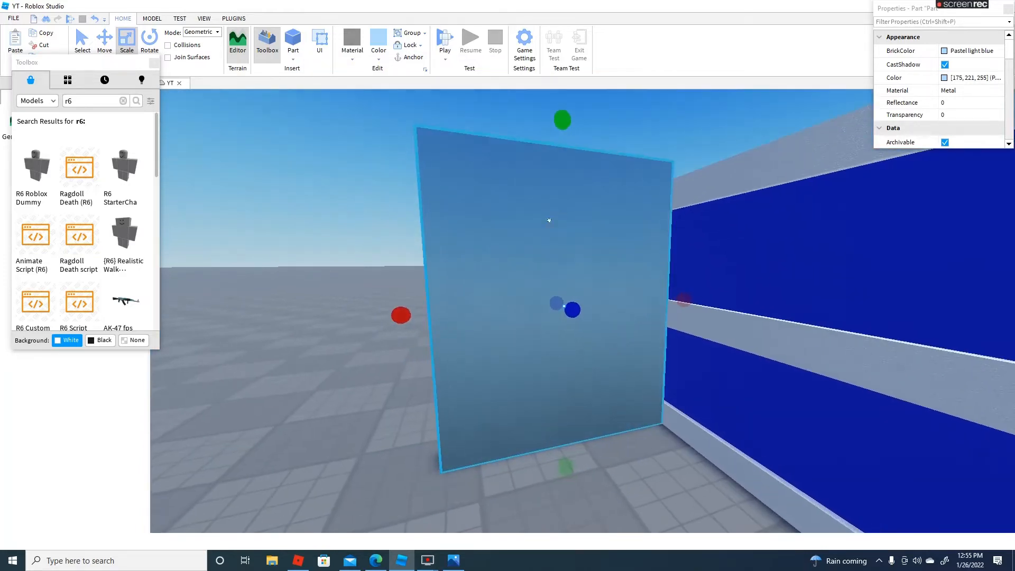
Delete the free-standing slab and return to the doorway
{"action": "right_click", "coordinate": [566, 267]}
{"action": "left_click", "coordinate": [599, 336]}
{"action": "right_click_drag", "start_coordinate": [608, 318], "coordinate": [603, 279]}
{"action": "key", "text": "w"}
{"action": "key", "text": "s"}
Duplicate the narrow panel beside the window opening and move the copy up against the jamb into the gap above it
{"action": "left_click", "coordinate": [594, 254]}
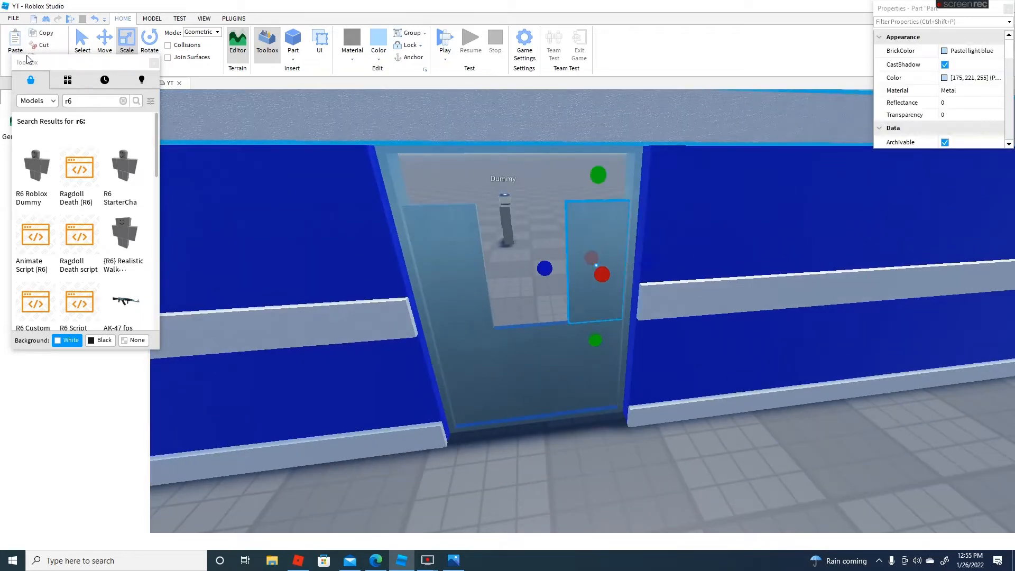
{"action": "left_click", "coordinate": [41, 34]}
{"action": "left_click", "coordinate": [15, 40]}
{"action": "right_click_drag", "start_coordinate": [496, 283], "coordinate": [493, 246]}
{"action": "key", "text": "s"}
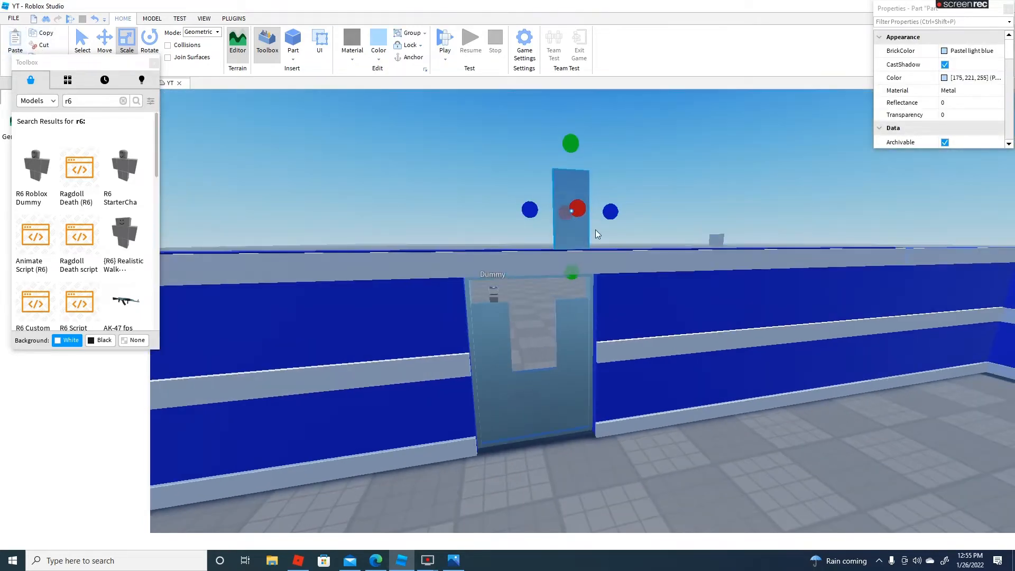
{"action": "left_click_drag", "start_coordinate": [585, 238], "coordinate": [586, 237]}
{"action": "right_click_drag", "start_coordinate": [585, 238], "coordinate": [586, 238]}
{"action": "key", "text": "w"}
{"action": "left_click_drag", "start_coordinate": [586, 238], "coordinate": [586, 238]}
{"action": "right_click_drag", "start_coordinate": [585, 238], "coordinate": [586, 238]}
{"action": "left_click_drag", "start_coordinate": [586, 238], "coordinate": [586, 238]}
{"action": "right_click_drag", "start_coordinate": [587, 238], "coordinate": [585, 238]}
{"action": "key", "text": "w"}
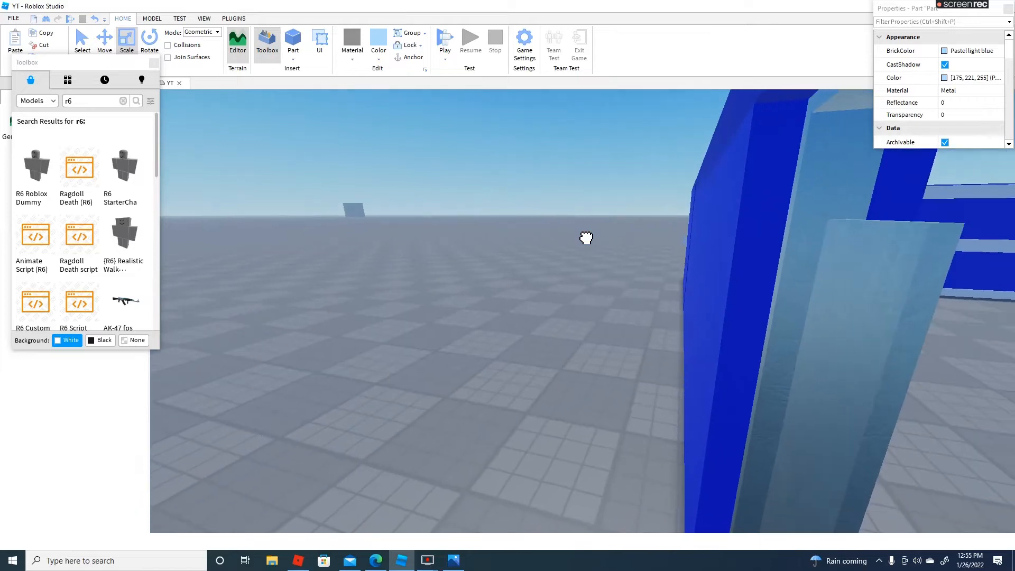
{"action": "key", "text": "s"}
{"action": "left_click_drag", "start_coordinate": [586, 238], "coordinate": [594, 150]}
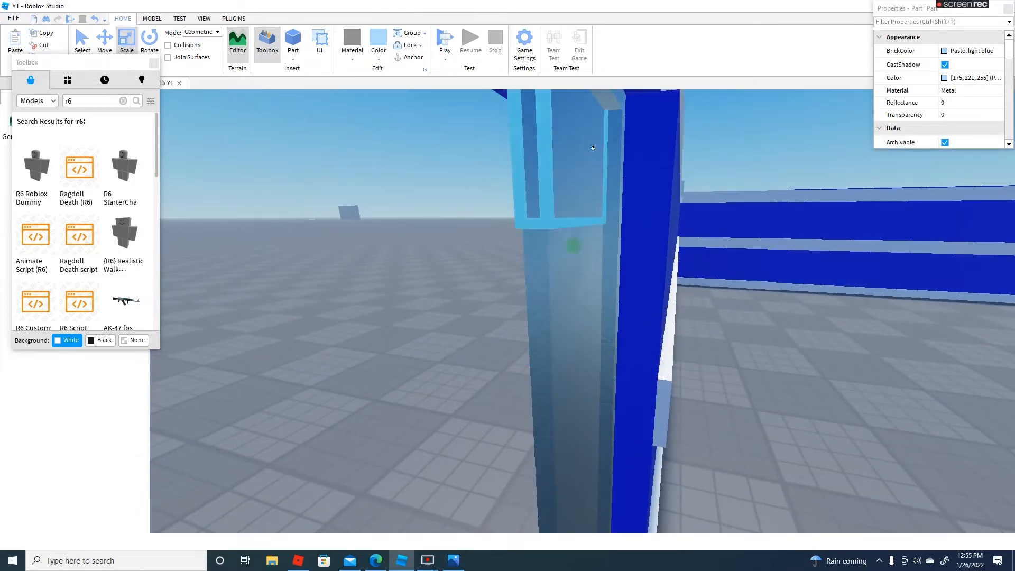
Shorten the copied panel to fit under the frame's top and widen it across the doorway to close the gap above the window opening
{"action": "key", "text": "s"}
{"action": "right_click_drag", "start_coordinate": [594, 150], "coordinate": [594, 149]}
{"action": "left_click_drag", "start_coordinate": [620, 105], "coordinate": [619, 189]}
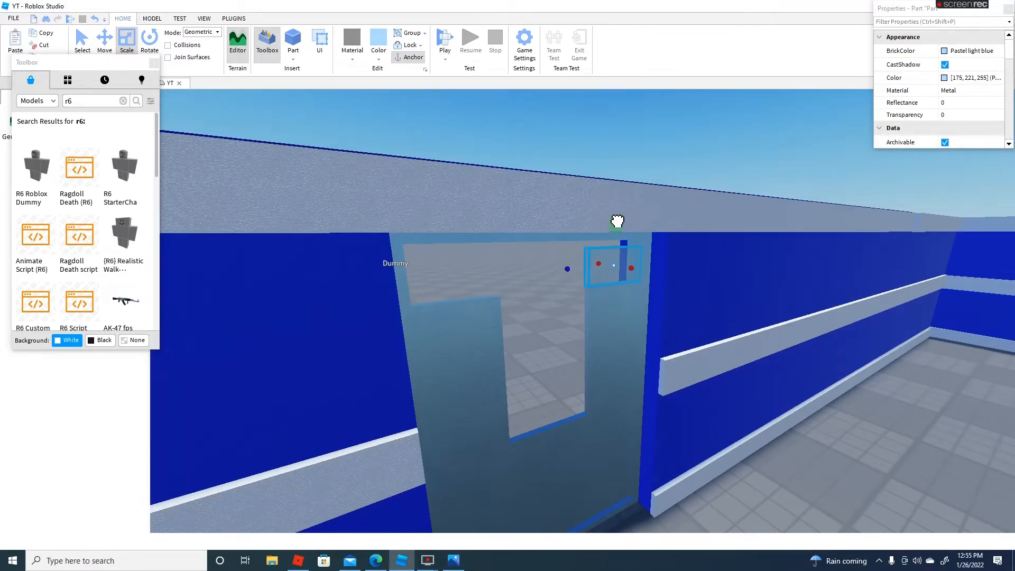
{"action": "left_click_drag", "start_coordinate": [568, 264], "coordinate": [353, 271]}
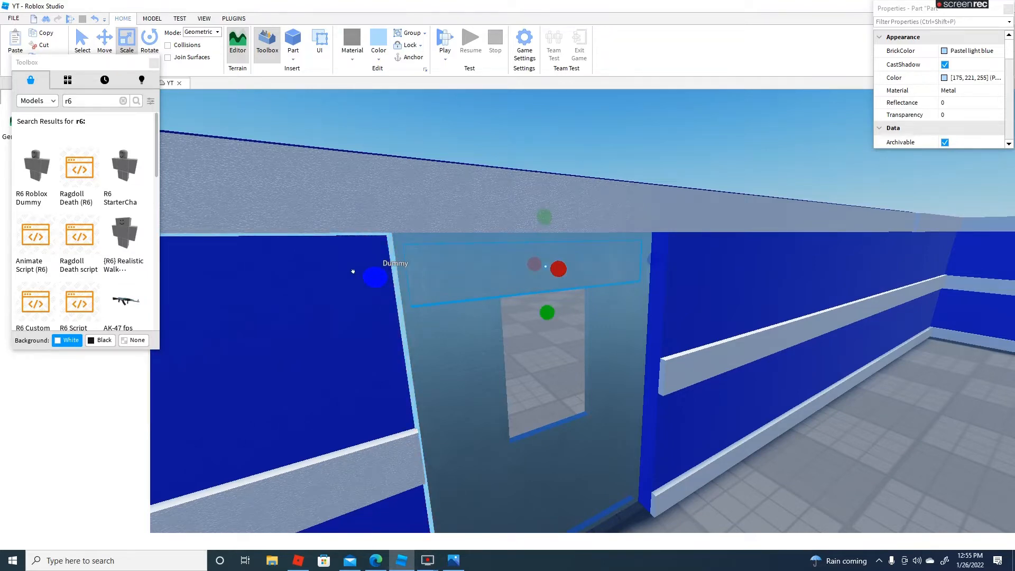
{"action": "left_click", "coordinate": [643, 161]}
{"action": "key", "text": "d"}
{"action": "right_click_drag", "start_coordinate": [644, 161], "coordinate": [641, 145]}
{"action": "scroll", "coordinate": [690, 138], "scroll_direction": "down", "scroll_amount": 10}
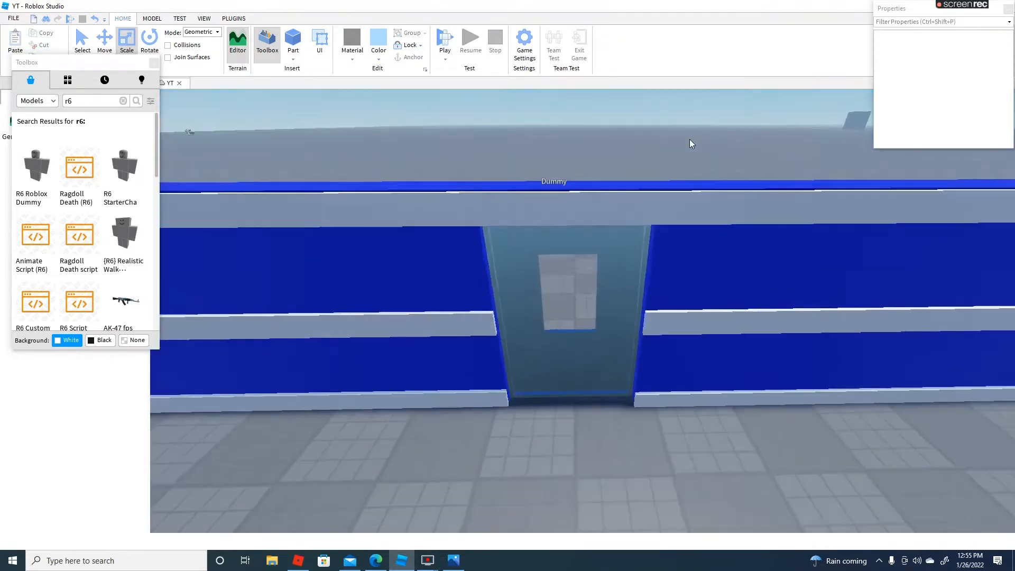
Set the material for new parts to Glass and insert a block on the floor near the door
{"action": "scroll", "coordinate": [690, 139], "scroll_direction": "up", "scroll_amount": 10}
{"action": "scroll", "coordinate": [682, 127], "scroll_direction": "up", "scroll_amount": 3}
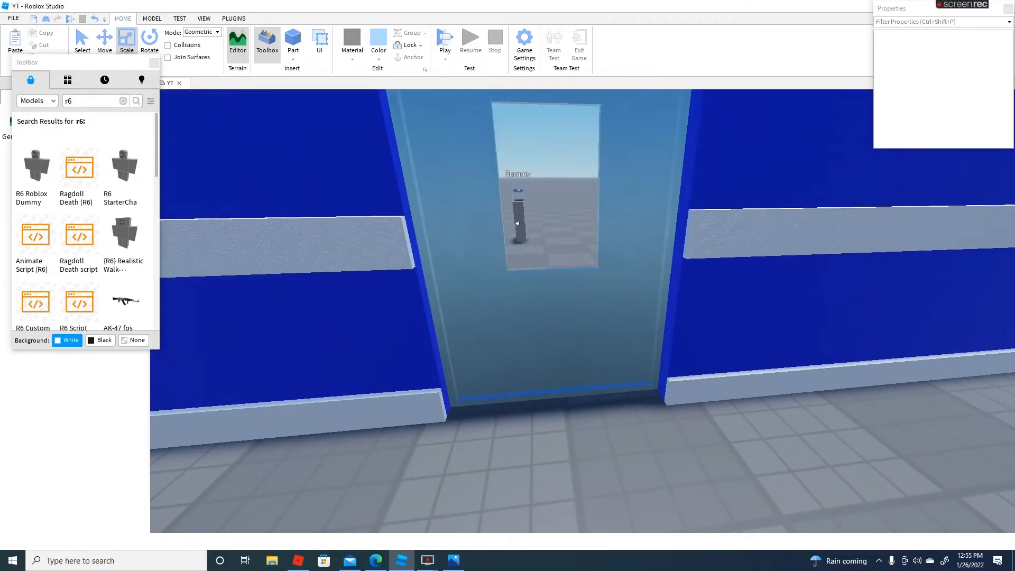
{"action": "right_click_drag", "start_coordinate": [477, 174], "coordinate": [528, 175]}
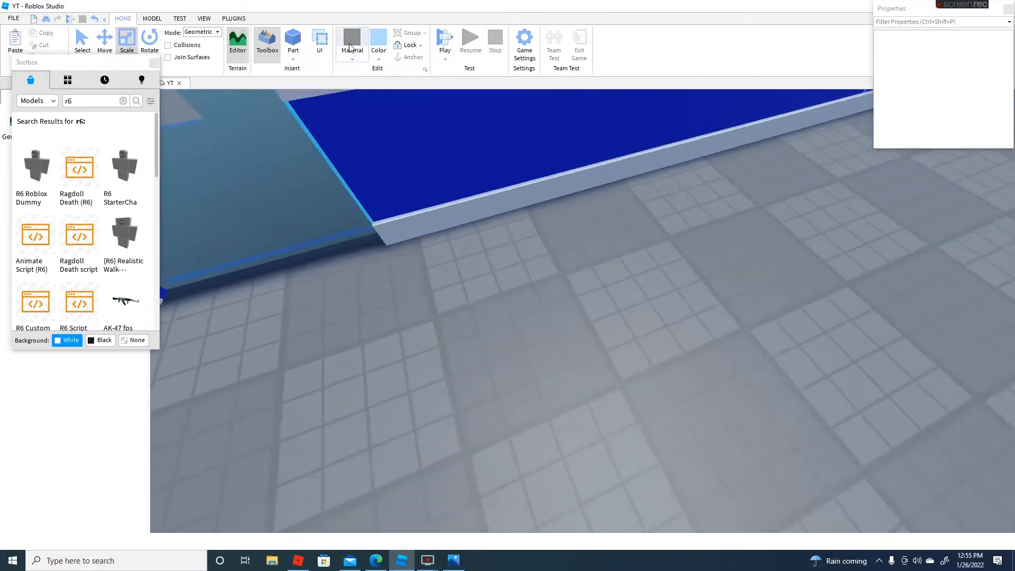
{"action": "scroll", "coordinate": [473, 120], "scroll_direction": "down", "scroll_amount": 8}
{"action": "scroll", "coordinate": [474, 120], "scroll_direction": "up", "scroll_amount": 5}
{"action": "left_click", "coordinate": [351, 57]}
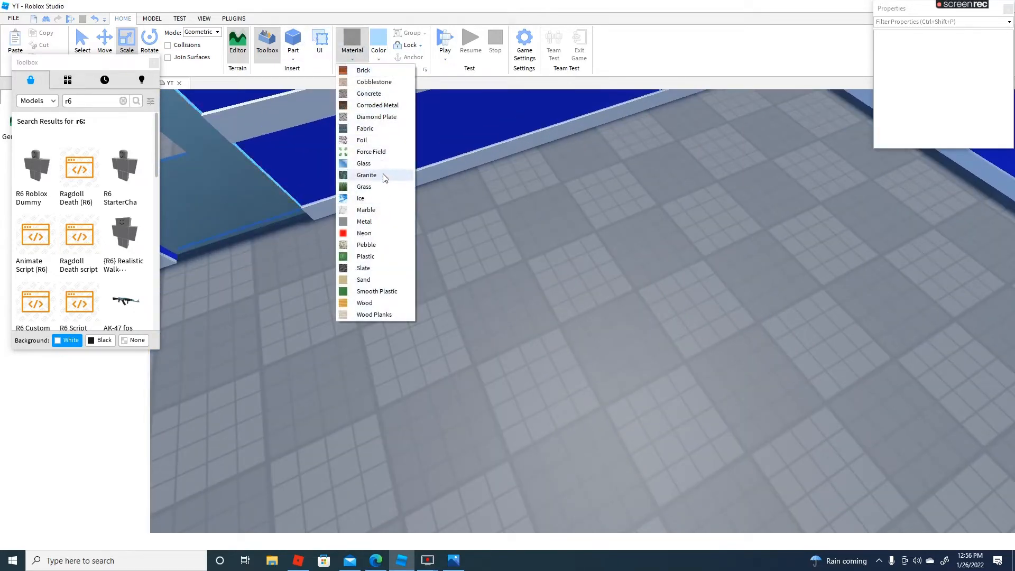
{"action": "left_click", "coordinate": [367, 165]}
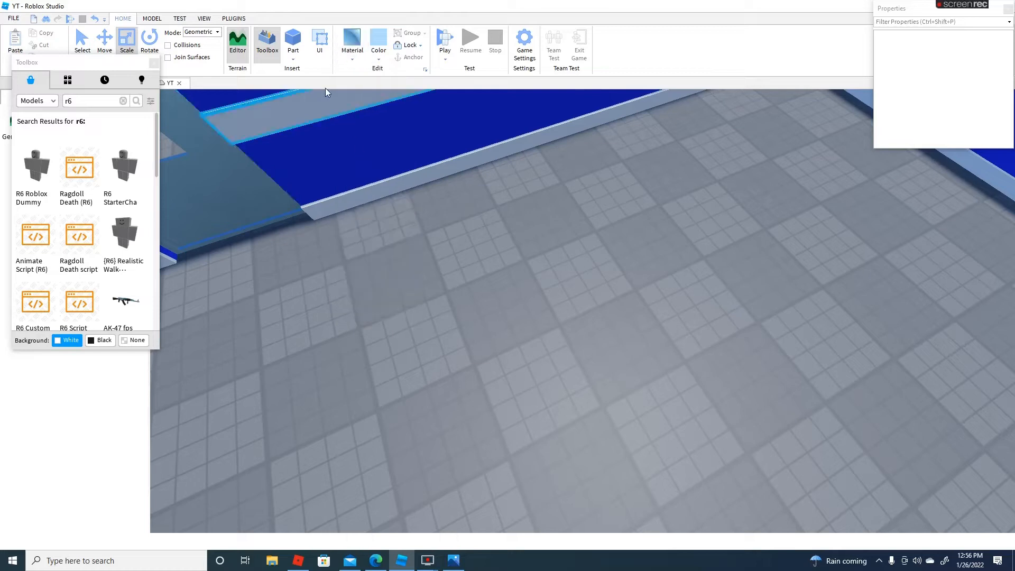
{"action": "left_click", "coordinate": [294, 41]}
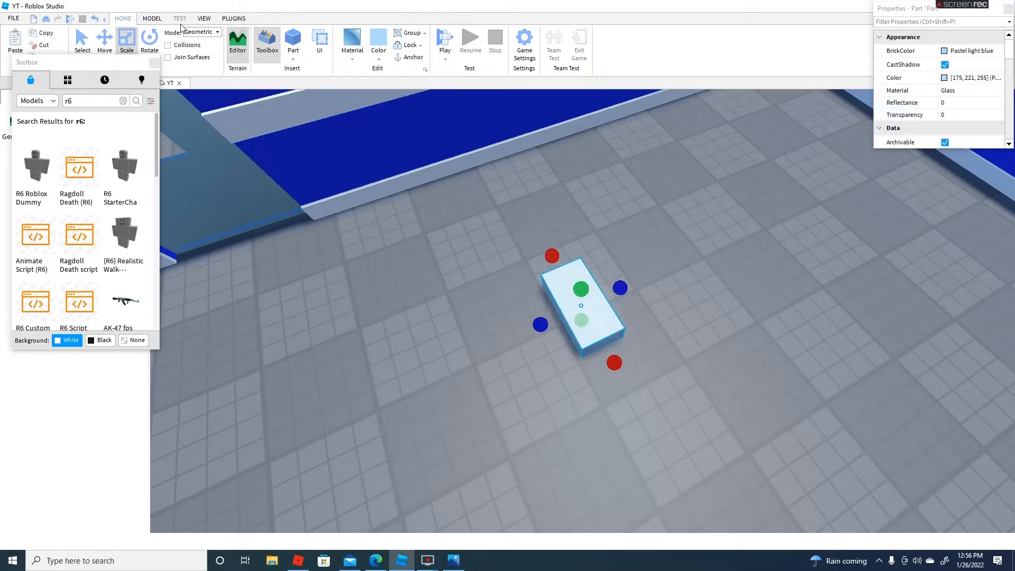
Set the glass block's transparency to 0.7
{"action": "left_click", "coordinate": [203, 19]}
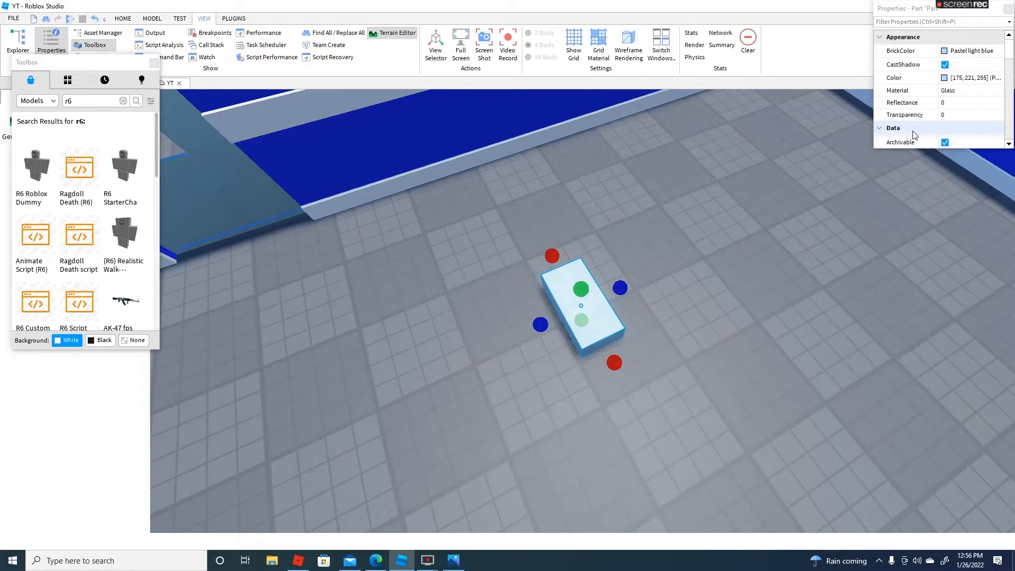
{"action": "left_click", "coordinate": [952, 119]}
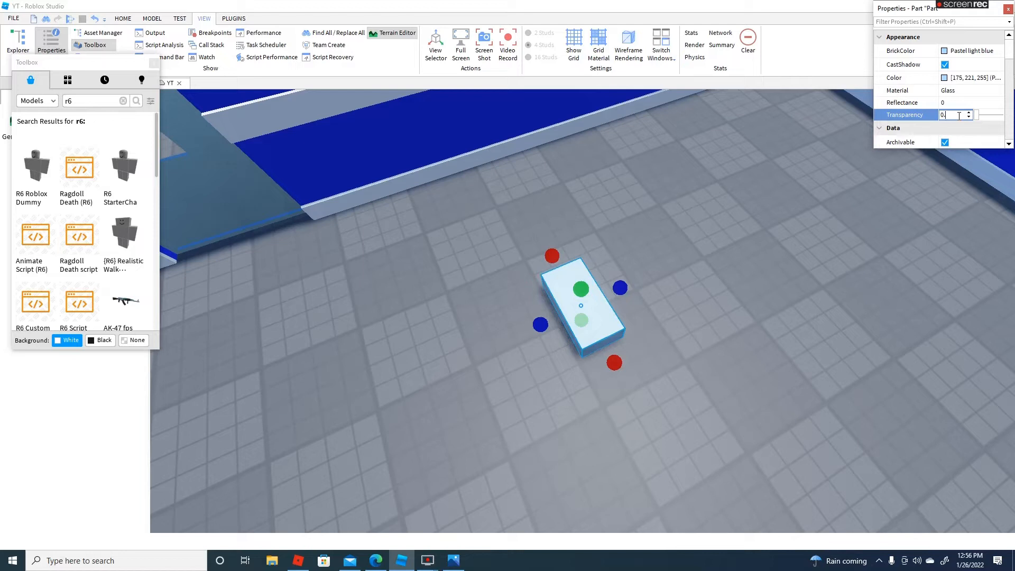
{"action": "type", "text": "0.7"}
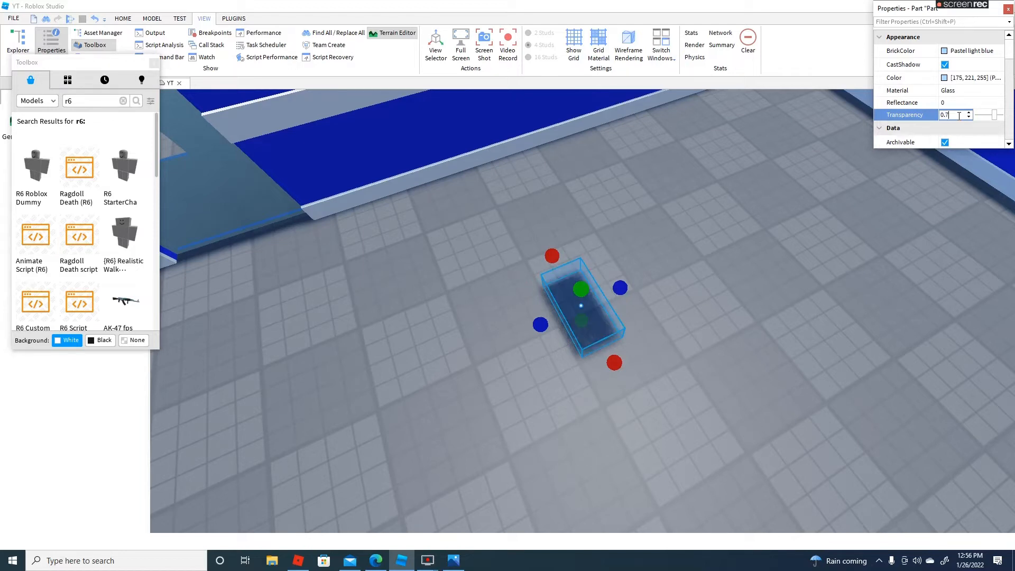
{"action": "key", "text": "Return"}
{"action": "key", "text": "f"}
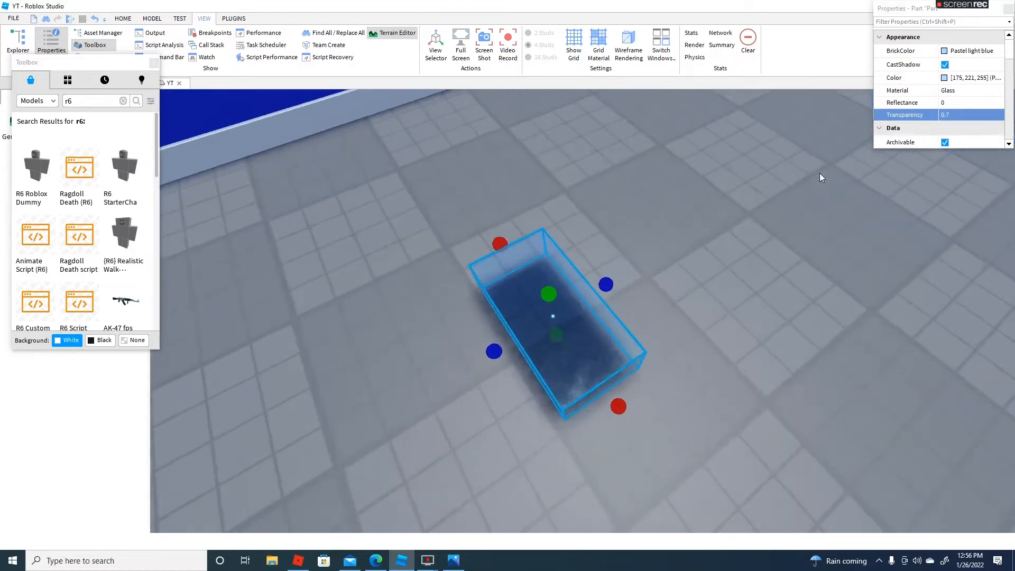
Move the transparent glass block from the floor into the door's window opening
{"action": "left_click", "coordinate": [659, 357]}
{"action": "scroll", "coordinate": [638, 397], "scroll_direction": "down", "scroll_amount": 5}
{"action": "right_click_drag", "start_coordinate": [637, 396], "coordinate": [637, 397]}
{"action": "key", "text": "w"}
{"action": "key", "text": "w"}
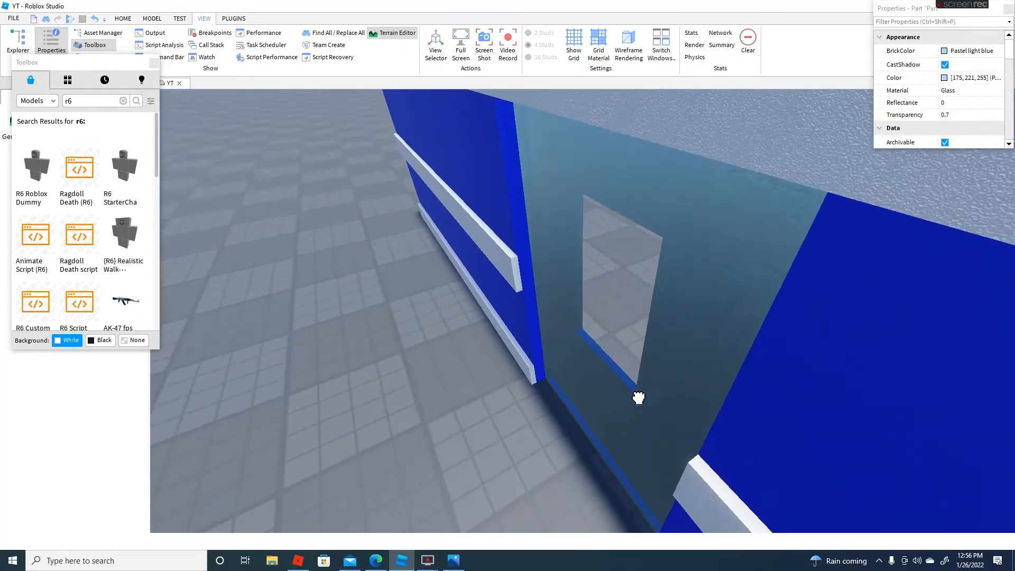
{"action": "left_click_drag", "start_coordinate": [638, 396], "coordinate": [662, 419]}
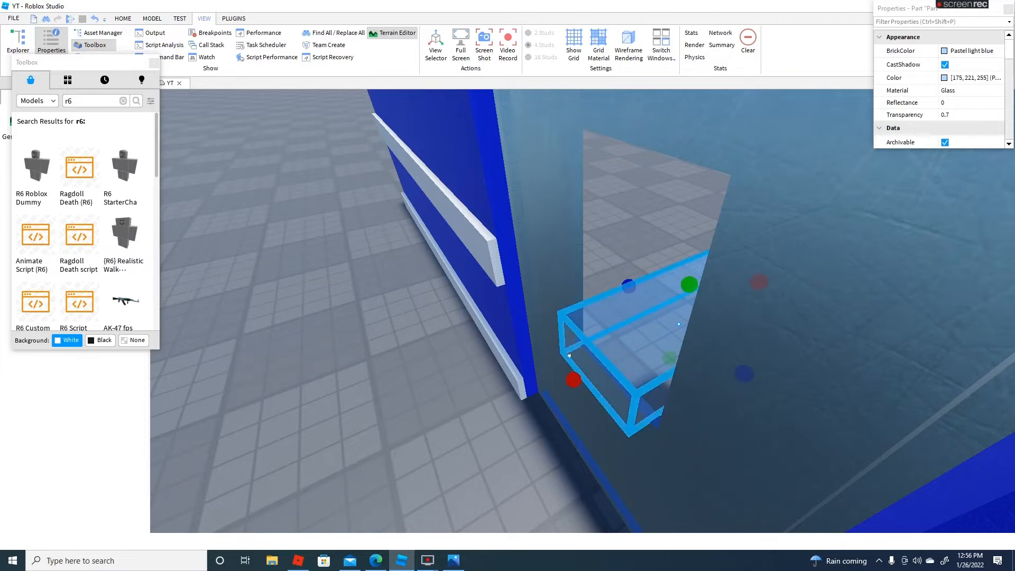
Scale the glass block in width and height until it fills the window opening as a pane, then deselect it
{"action": "left_click_drag", "start_coordinate": [573, 380], "coordinate": [585, 377]}
{"action": "key", "text": "f"}
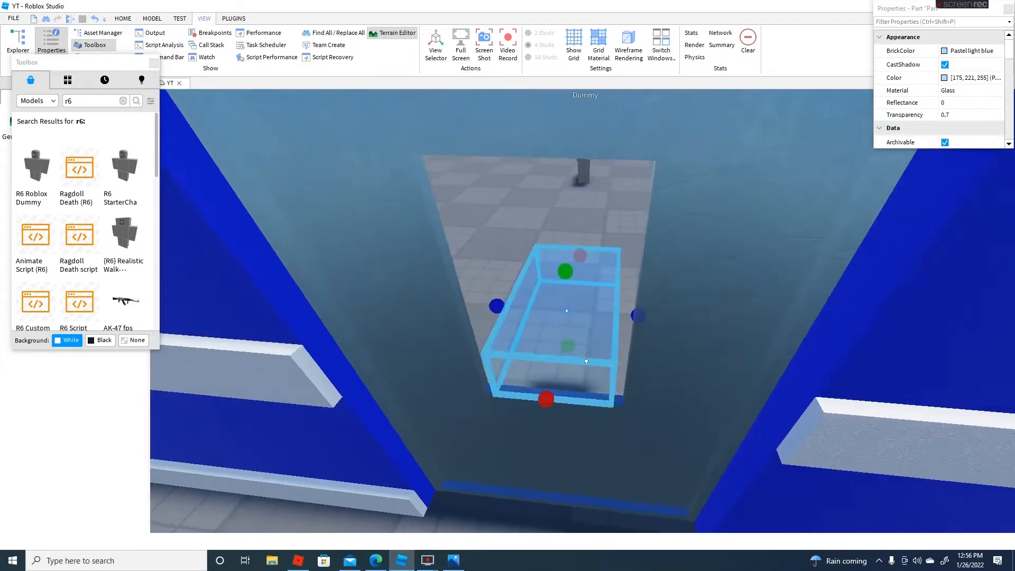
{"action": "left_click_drag", "start_coordinate": [534, 311], "coordinate": [534, 310]}
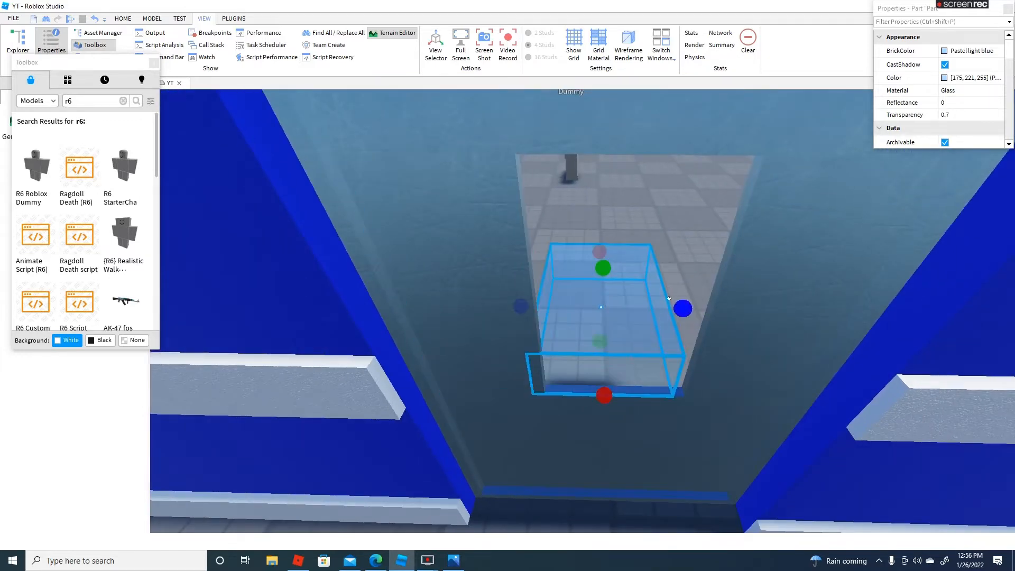
{"action": "mouse_move", "coordinate": [683, 309]}
{"action": "left_mouse_down"}
{"action": "mouse_move", "coordinate": [702, 316]}
{"action": "mouse_move", "coordinate": [693, 312]}
{"action": "left_mouse_up"}
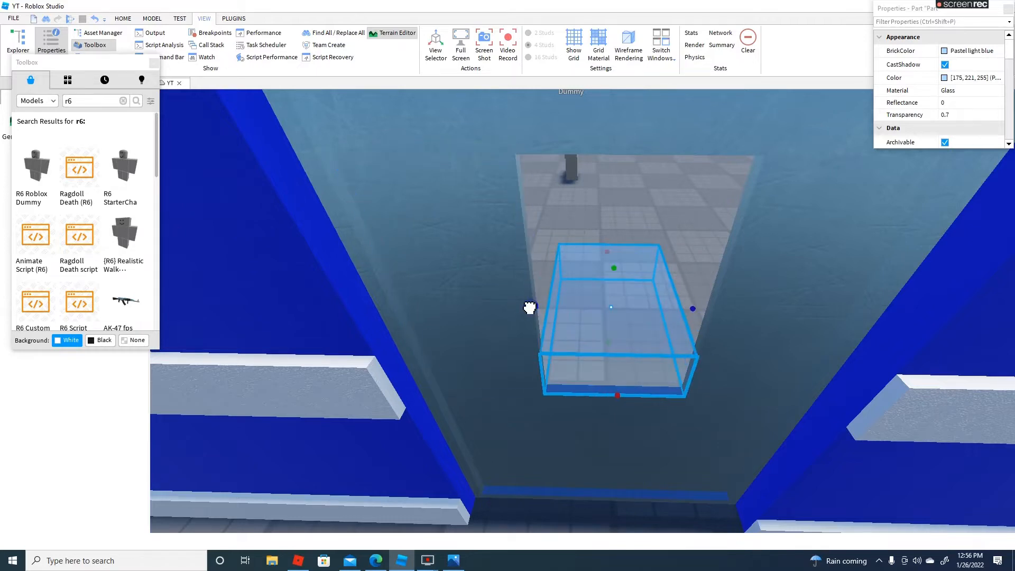
{"action": "left_click_drag", "start_coordinate": [608, 268], "coordinate": [595, 221]}
{"action": "scroll", "coordinate": [611, 177], "scroll_direction": "down", "scroll_amount": 6}
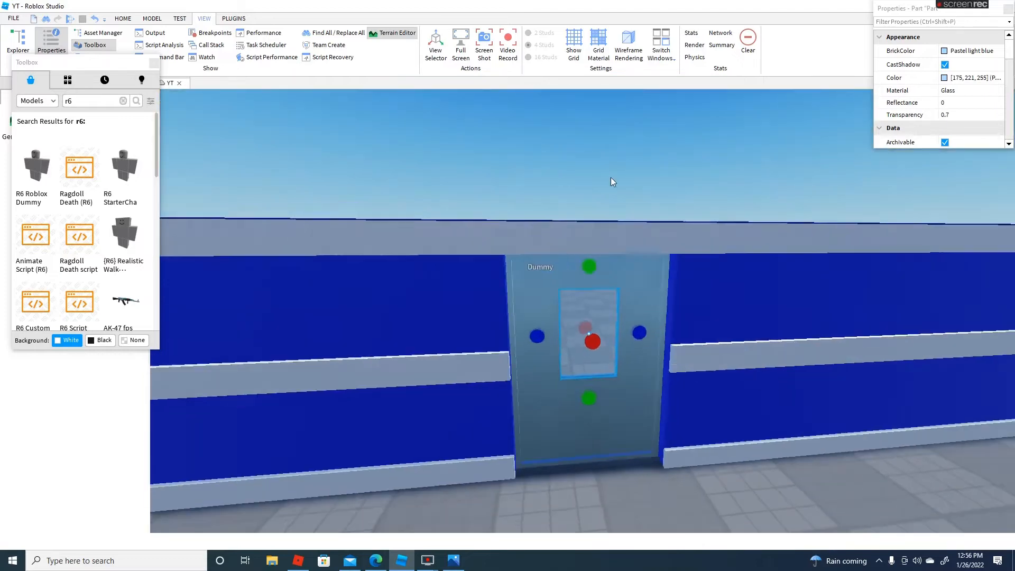
{"action": "left_click", "coordinate": [609, 172]}
Examine the door and its glass window up close, from a distance and from both sides of the wall
{"action": "scroll", "coordinate": [608, 170], "scroll_direction": "up", "scroll_amount": 6}
{"action": "scroll", "coordinate": [633, 246], "scroll_direction": "down", "scroll_amount": 5}
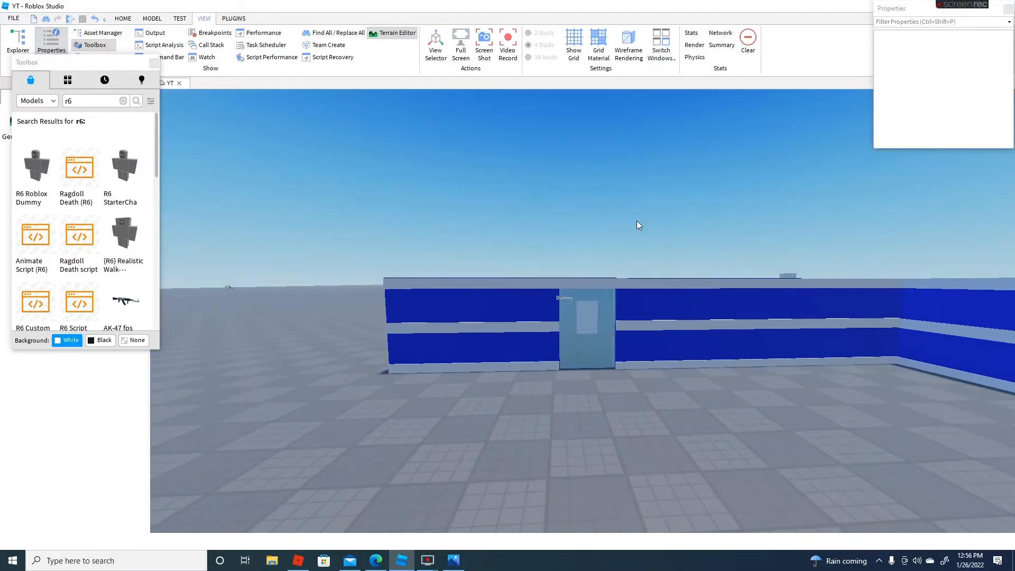
{"action": "scroll", "coordinate": [542, 280], "scroll_direction": "up", "scroll_amount": 8}
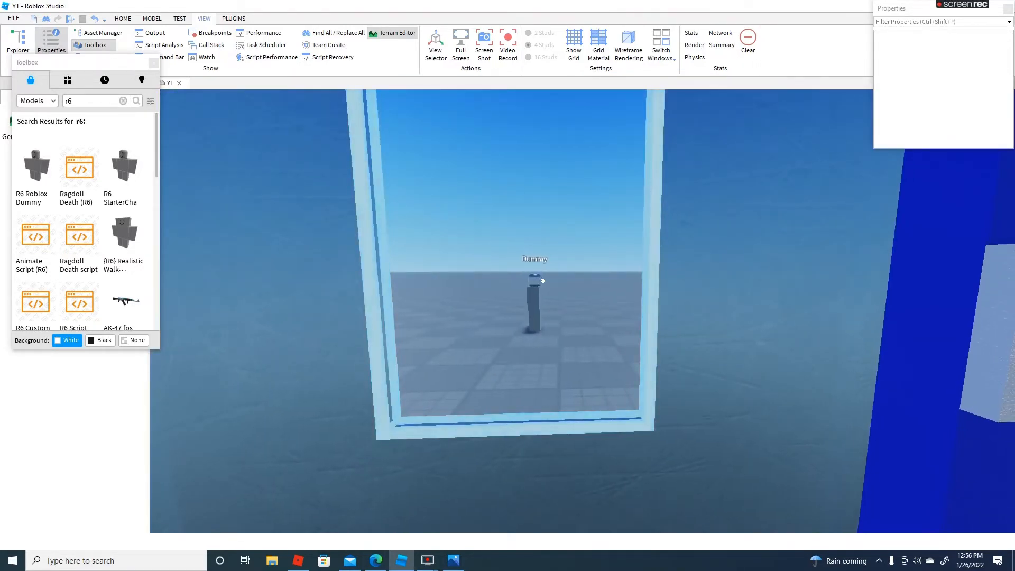
{"action": "right_click_drag", "start_coordinate": [542, 280], "coordinate": [547, 279]}
{"action": "scroll", "coordinate": [664, 278], "scroll_direction": "down", "scroll_amount": 6}
{"action": "mouse_move", "coordinate": [666, 277]}
{"action": "right_mouse_down"}
{"action": "mouse_move", "coordinate": [645, 299]}
{"action": "mouse_move", "coordinate": [674, 293]}
{"action": "right_mouse_up"}
{"action": "scroll", "coordinate": [644, 285], "scroll_direction": "up", "scroll_amount": 6}
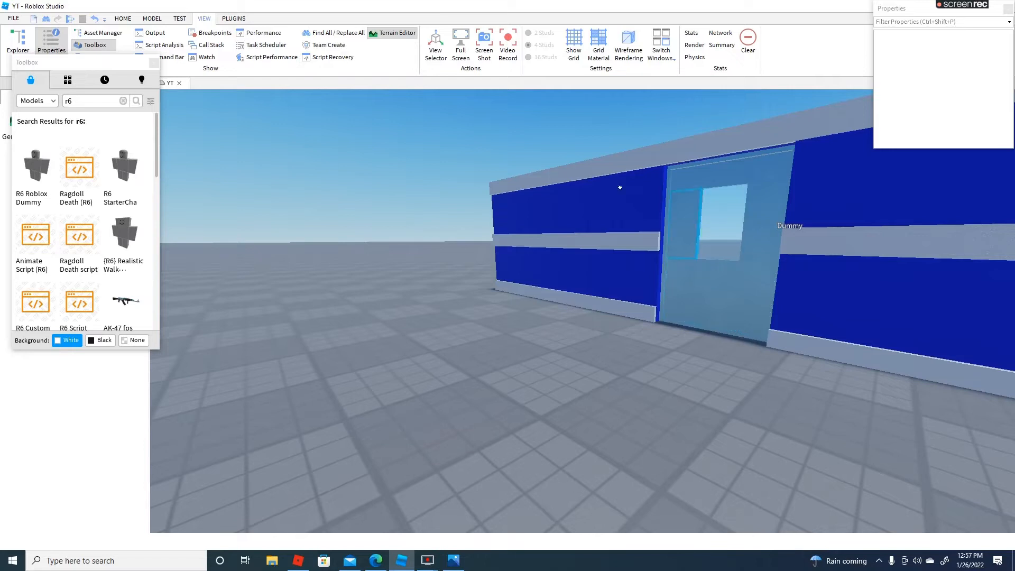
{"action": "key", "text": "w"}
{"action": "right_click_drag", "start_coordinate": [620, 187], "coordinate": [546, 148]}
{"action": "key", "text": "s"}
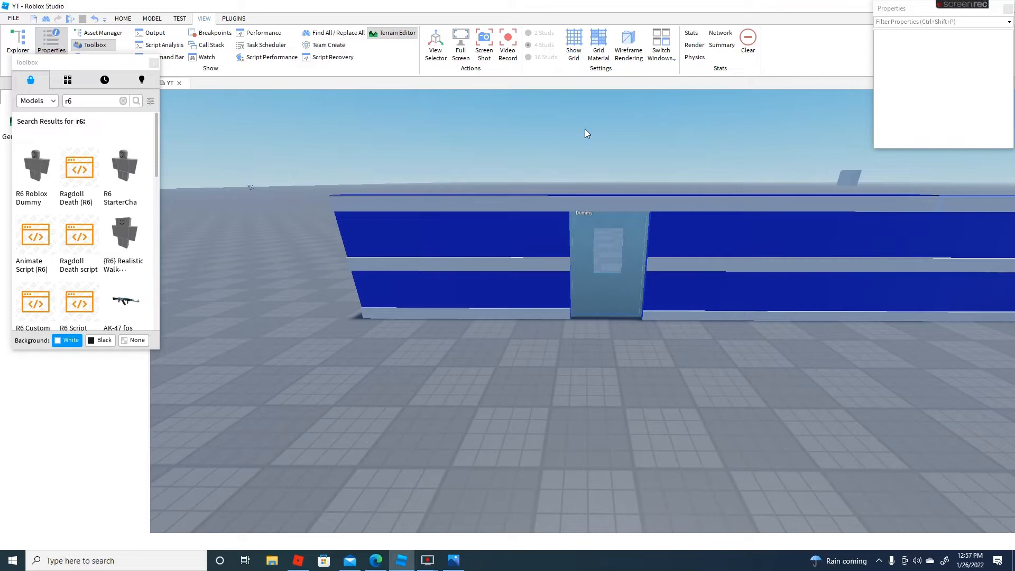
{"action": "key", "text": "w"}
{"action": "right_click_drag", "start_coordinate": [537, 169], "coordinate": [530, 158]}
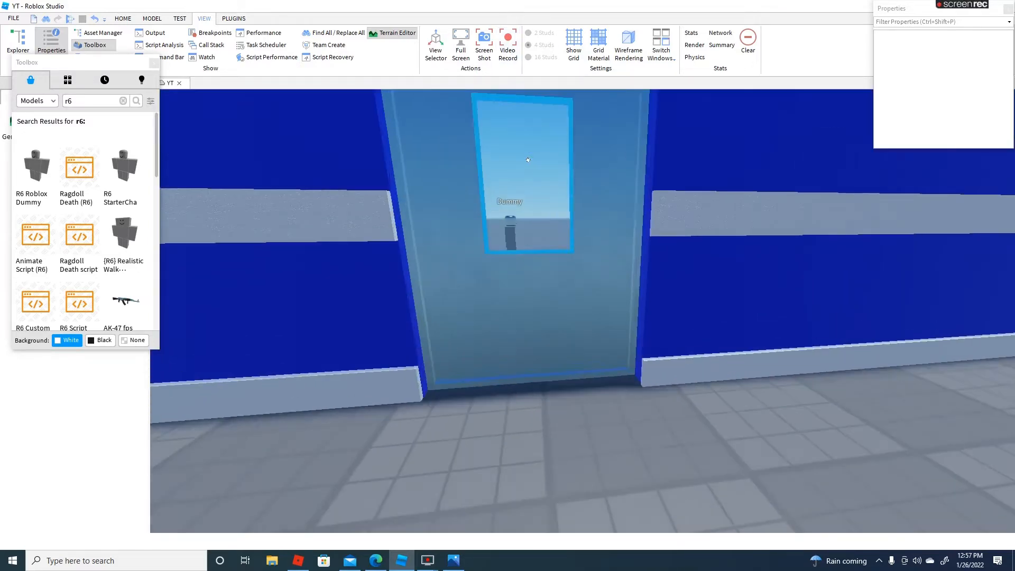
{"action": "key", "text": "s"}
{"action": "key", "text": "w"}
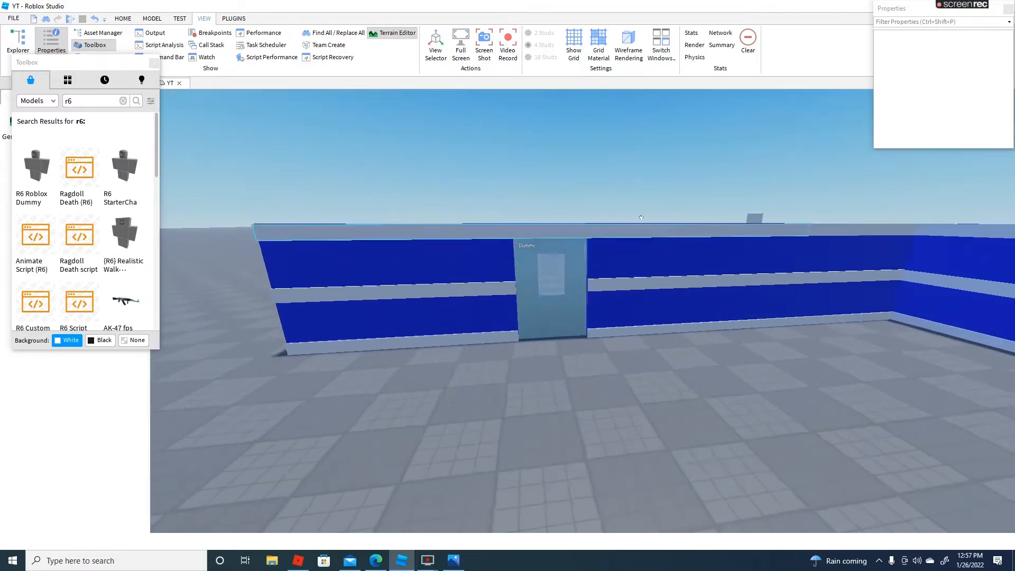
{"action": "right_click_drag", "start_coordinate": [641, 217], "coordinate": [653, 226]}
{"action": "key", "text": "d"}
Close the Toolbox and check the rotate and move grid snapping settings
{"action": "left_click", "coordinate": [130, 25]}
{"action": "right_click_drag", "start_coordinate": [296, 121], "coordinate": [287, 120]}
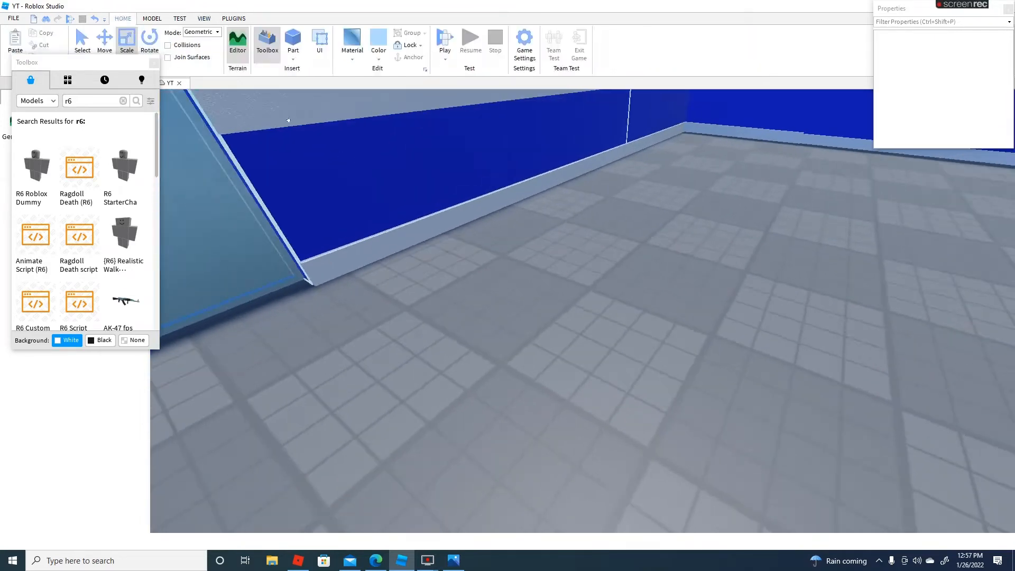
{"action": "right_click_drag", "start_coordinate": [442, 166], "coordinate": [435, 165]}
{"action": "key", "text": "d"}
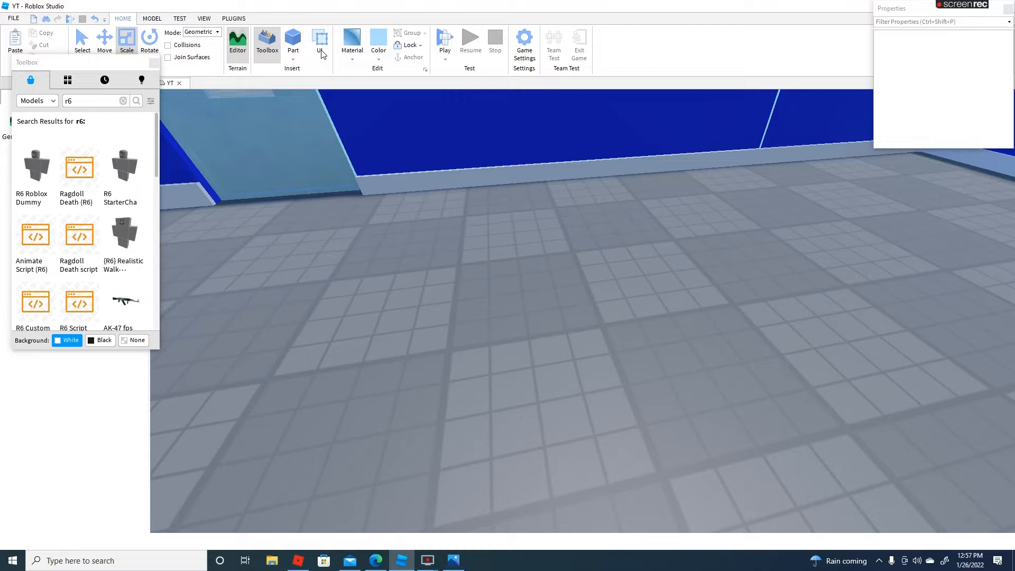
{"action": "left_click", "coordinate": [203, 20]}
{"action": "left_click", "coordinate": [153, 64]}
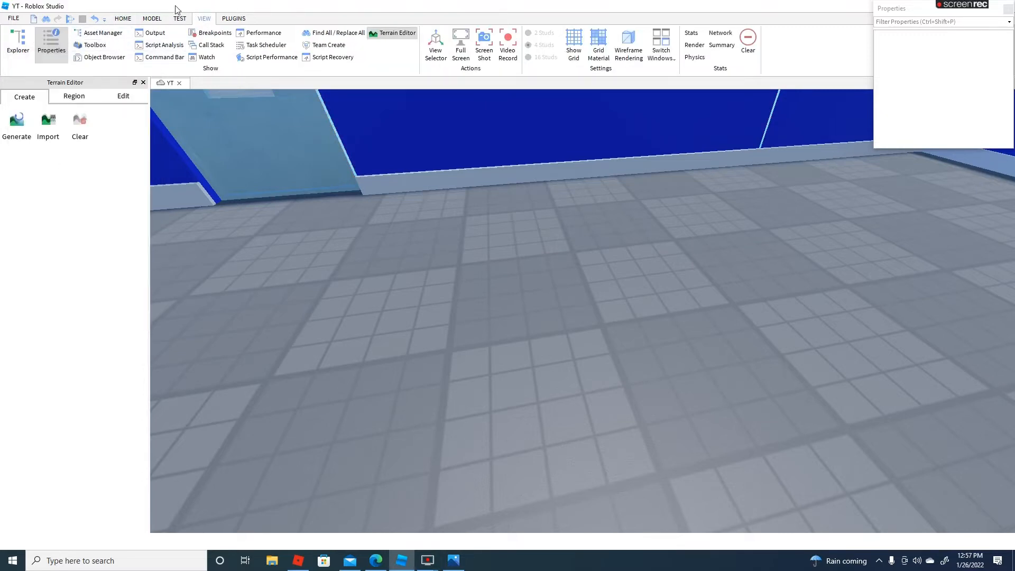
{"action": "left_click", "coordinate": [178, 20]}
{"action": "left_click", "coordinate": [153, 19]}
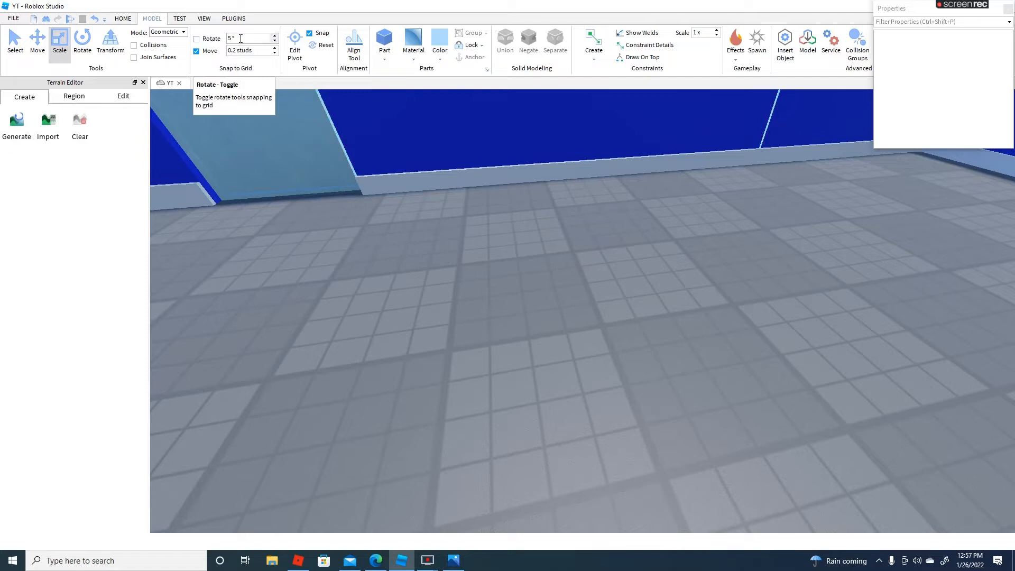
{"action": "left_click", "coordinate": [123, 18]}
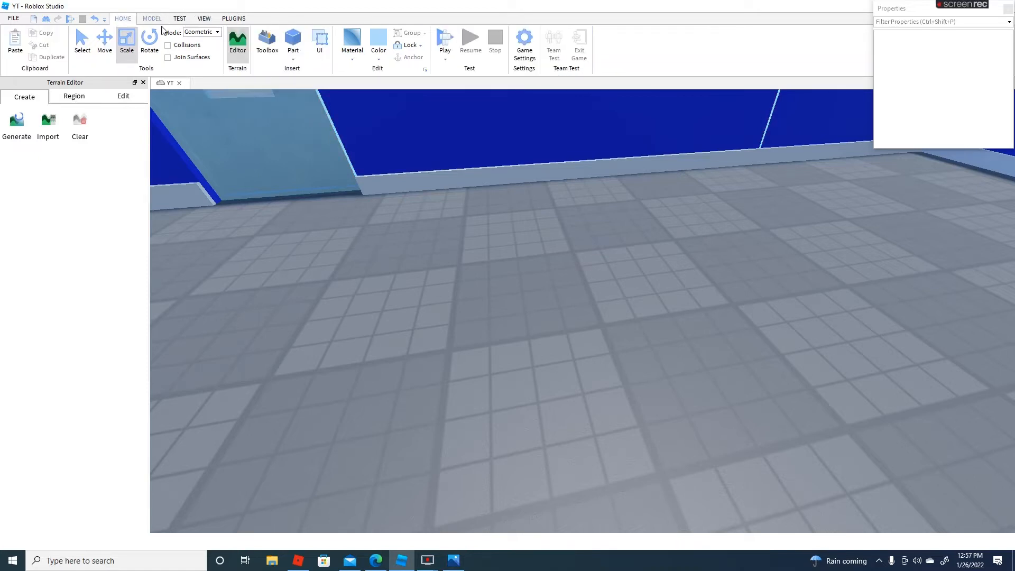
Insert a new block, set its material to Metal and move it against the door just below the window
{"action": "left_click", "coordinate": [292, 41]}
{"action": "left_click", "coordinate": [352, 59]}
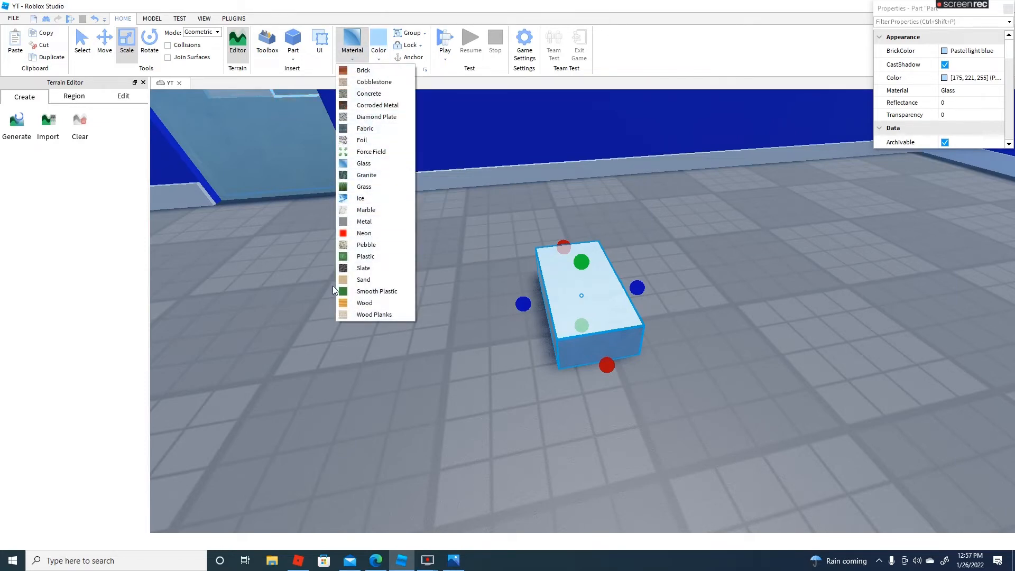
{"action": "left_click", "coordinate": [364, 221]}
{"action": "right_click_drag", "start_coordinate": [625, 324], "coordinate": [612, 312]}
{"action": "key", "text": "s"}
{"action": "key", "text": "w"}
{"action": "left_click_drag", "start_coordinate": [612, 311], "coordinate": [531, 209]}
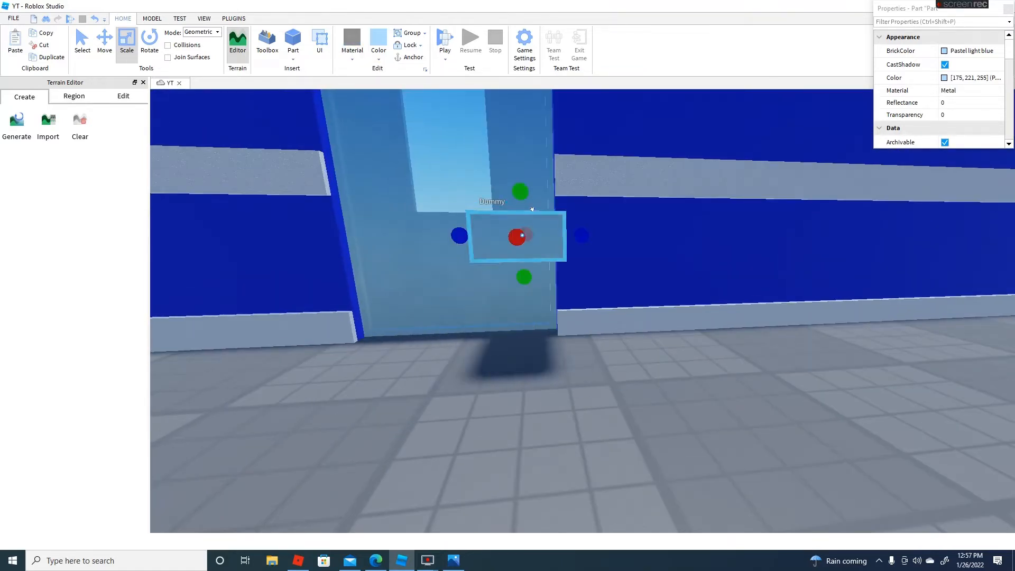
Move the metal block off the door onto the open floor and color it Cadet blue
{"action": "left_click_drag", "start_coordinate": [555, 249], "coordinate": [555, 249]}
{"action": "right_click_drag", "start_coordinate": [555, 249], "coordinate": [555, 249]}
{"action": "left_click_drag", "start_coordinate": [555, 249], "coordinate": [555, 249]}
{"action": "right_click_drag", "start_coordinate": [555, 249], "coordinate": [555, 249]}
{"action": "left_click_drag", "start_coordinate": [555, 249], "coordinate": [550, 211]}
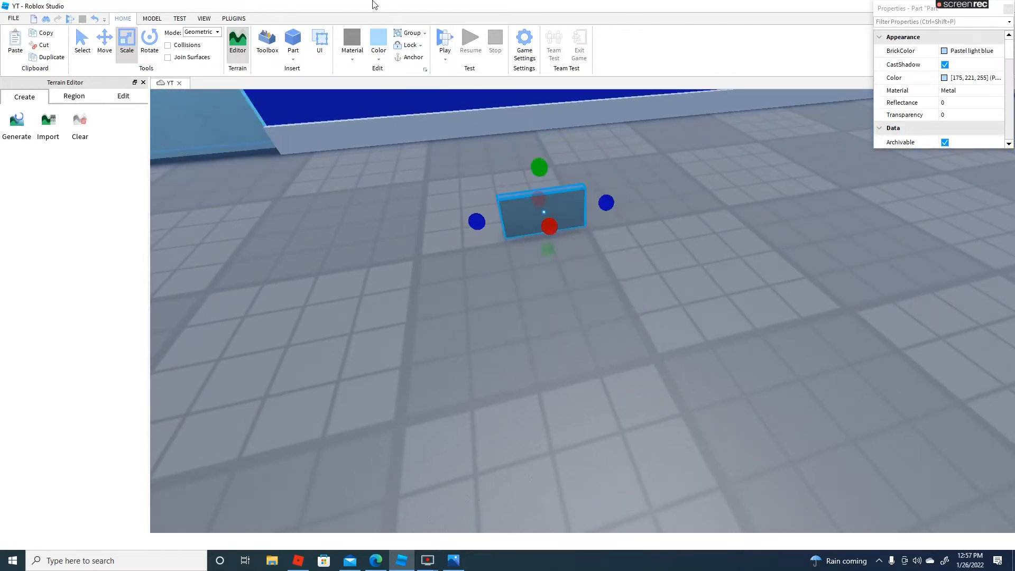
{"action": "left_click", "coordinate": [376, 56]}
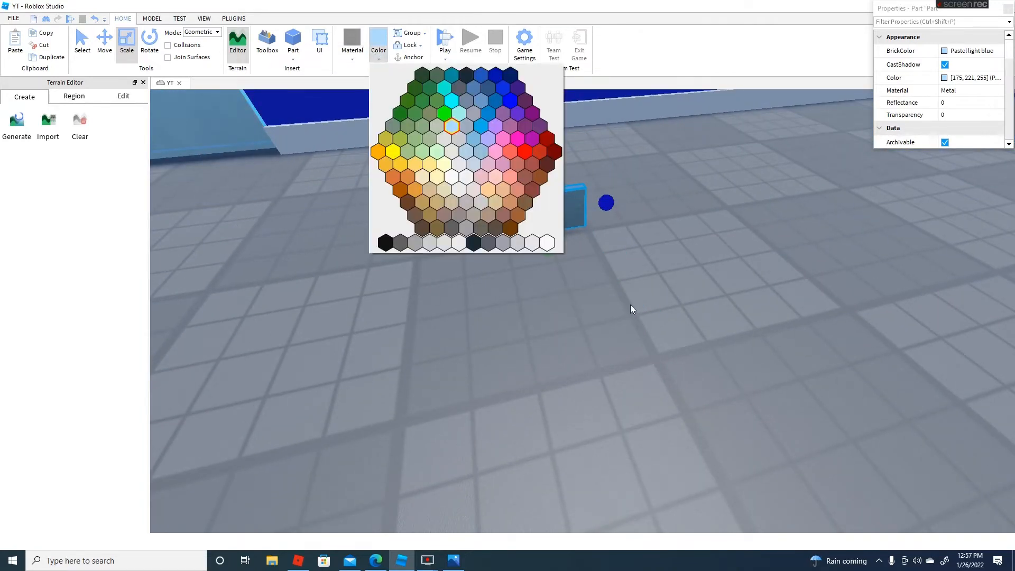
{"action": "left_click", "coordinate": [469, 126]}
Scale the Cadet blue block upward until its front face is roughly square, and deselect it
{"action": "right_click_drag", "start_coordinate": [661, 271], "coordinate": [661, 271]}
{"action": "left_click_drag", "start_coordinate": [603, 313], "coordinate": [512, 313]}
{"action": "right_click_drag", "start_coordinate": [512, 313], "coordinate": [512, 313]}
{"action": "key", "text": "w"}
{"action": "left_click_drag", "start_coordinate": [512, 313], "coordinate": [426, 307]}
{"action": "right_click_drag", "start_coordinate": [426, 307], "coordinate": [426, 308]}
{"action": "left_click_drag", "start_coordinate": [549, 120], "coordinate": [593, 302]}
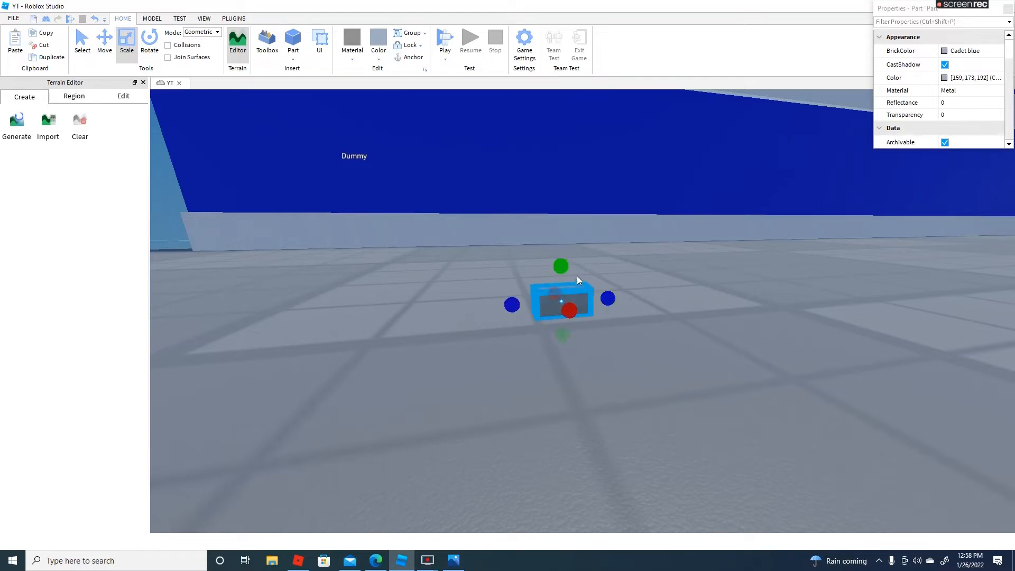
{"action": "left_click_drag", "start_coordinate": [563, 266], "coordinate": [577, 244]}
{"action": "left_click", "coordinate": [616, 299]}
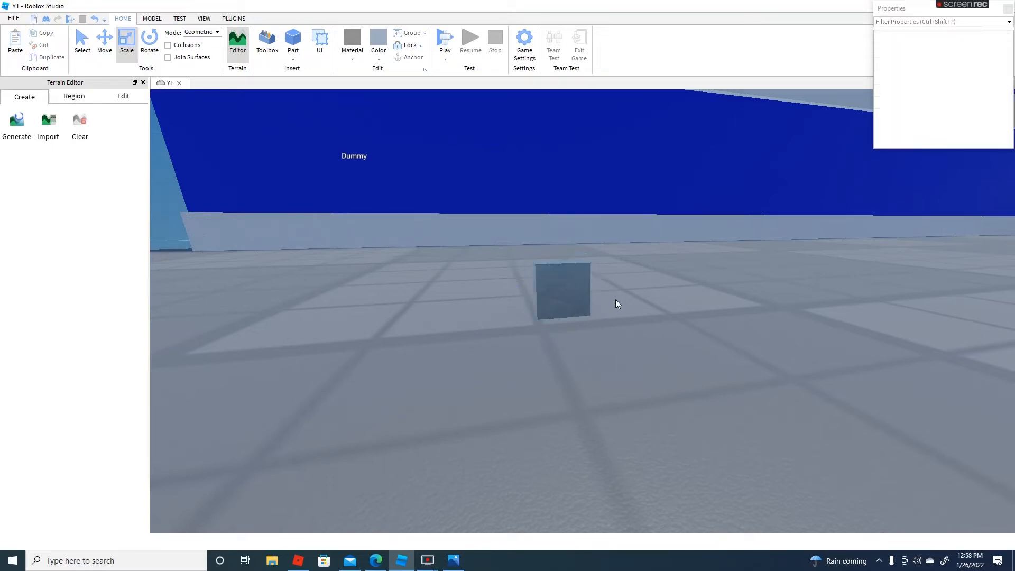
Copy and paste the Cadet blue block, and pull the lower of the two blocks aside on the floor
{"action": "left_click", "coordinate": [575, 286]}
{"action": "left_click", "coordinate": [45, 33]}
{"action": "left_click", "coordinate": [15, 43]}
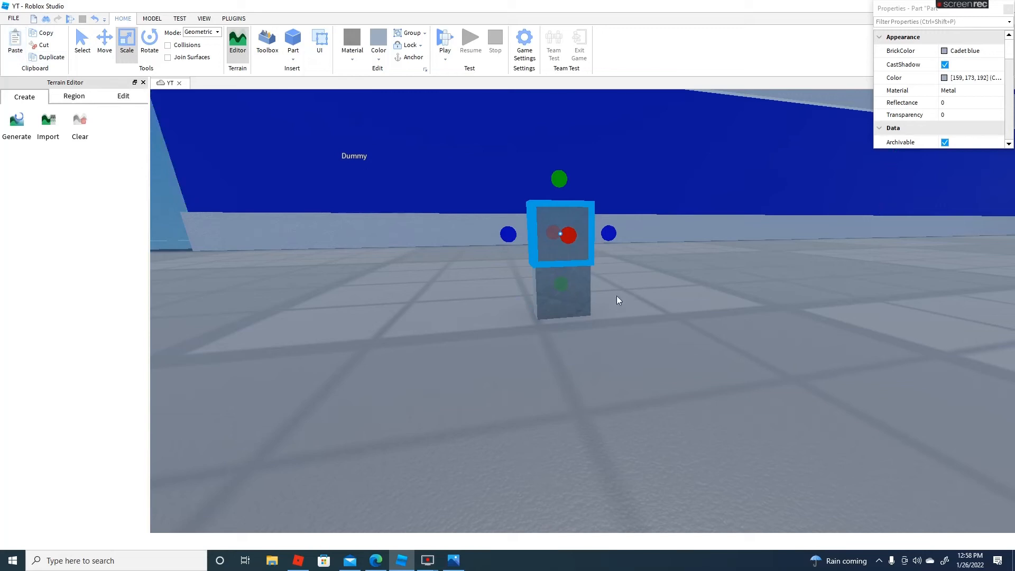
{"action": "left_click_drag", "start_coordinate": [584, 296], "coordinate": [499, 323]}
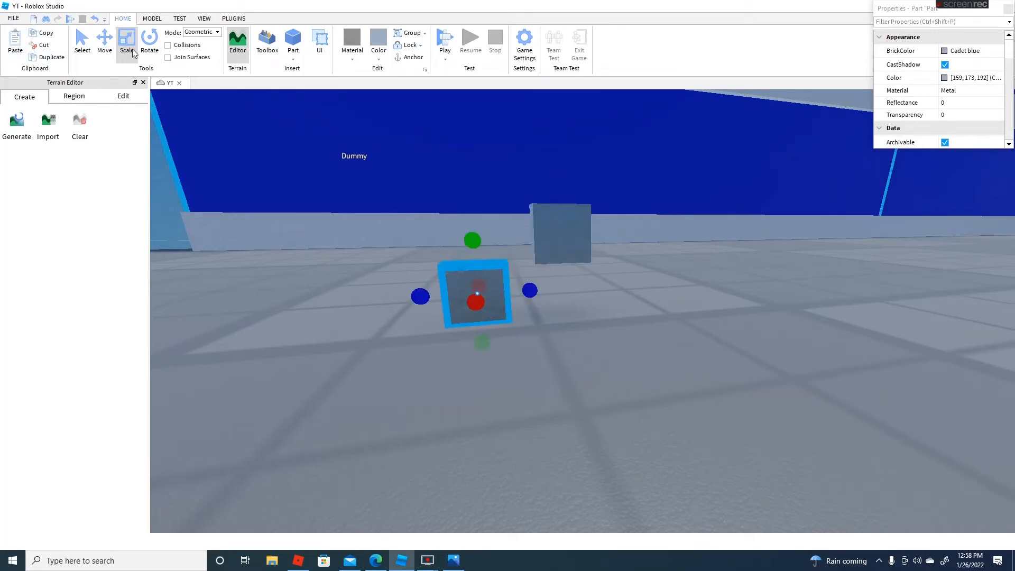
Raise the lower block to the other's height and move the two blocks face to face against each other
{"action": "left_click", "coordinate": [104, 42]}
{"action": "left_click_drag", "start_coordinate": [476, 222], "coordinate": [472, 161]}
{"action": "left_click_drag", "start_coordinate": [576, 238], "coordinate": [492, 245]}
{"action": "right_click_drag", "start_coordinate": [494, 246], "coordinate": [590, 244]}
{"action": "key", "text": "a"}
{"action": "key", "text": "d"}
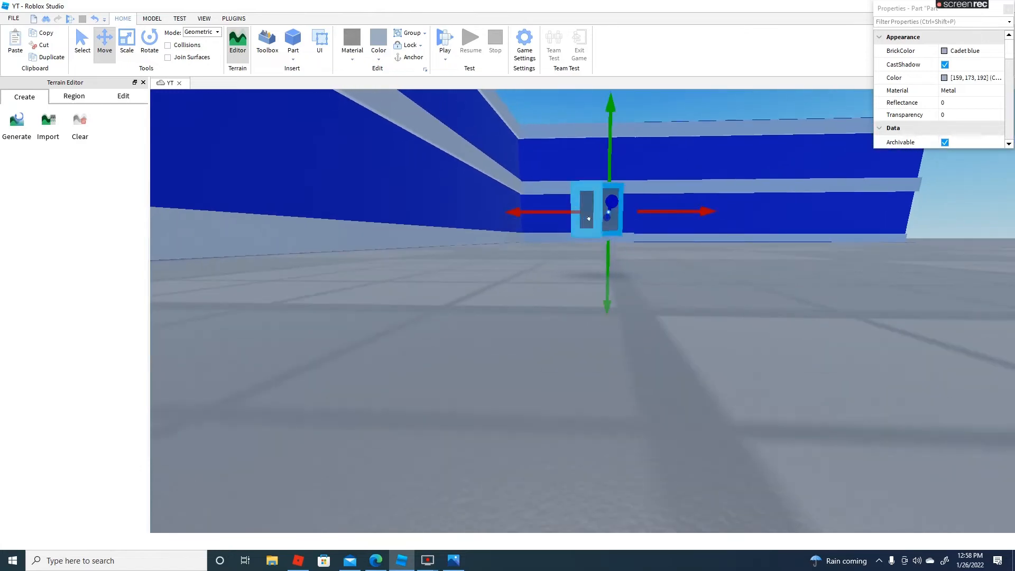
{"action": "left_click", "coordinate": [640, 185]}
{"action": "left_click", "coordinate": [616, 119]}
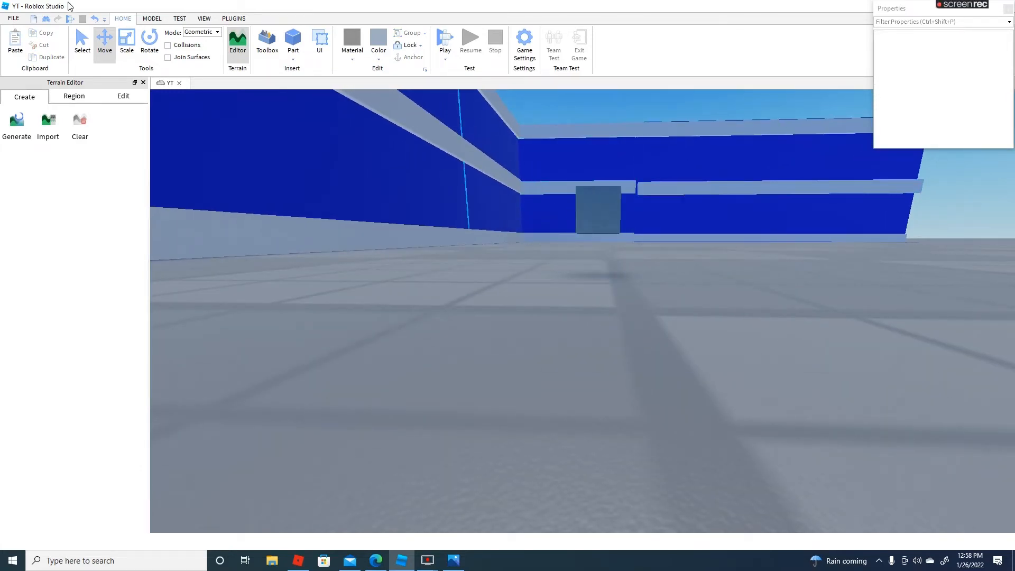
Scale one of the two blocks outward on all four sides so it forms a larger plate than the other
{"action": "left_click", "coordinate": [608, 202]}
{"action": "left_click", "coordinate": [127, 42]}
{"action": "key", "text": "d"}
{"action": "right_click_drag", "start_coordinate": [608, 148], "coordinate": [425, 193]}
{"action": "left_click_drag", "start_coordinate": [412, 220], "coordinate": [399, 218]}
{"action": "left_click_drag", "start_coordinate": [444, 183], "coordinate": [453, 180]}
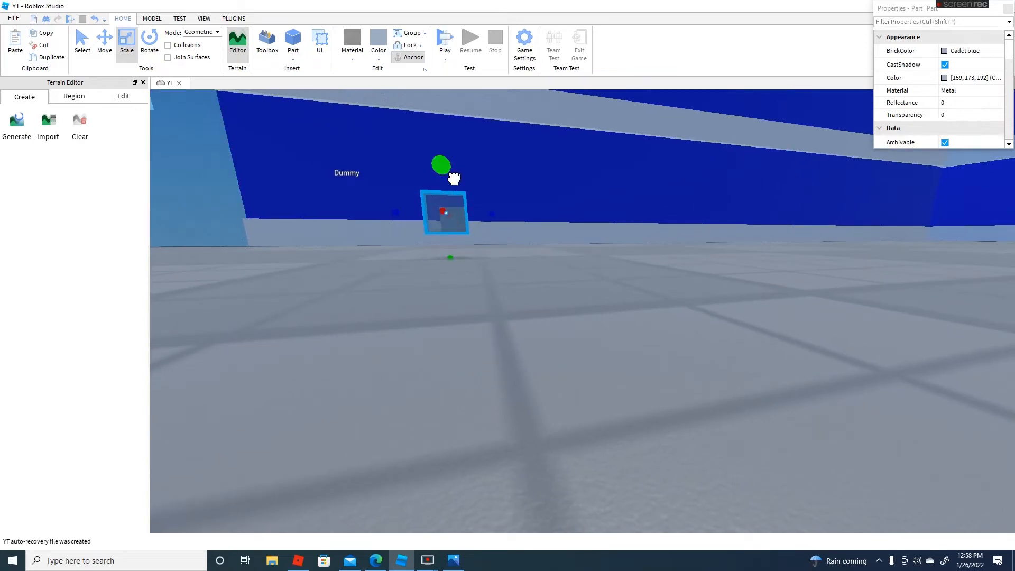
{"action": "left_click_drag", "start_coordinate": [490, 217], "coordinate": [502, 218]}
{"action": "left_click_drag", "start_coordinate": [457, 260], "coordinate": [459, 272]}
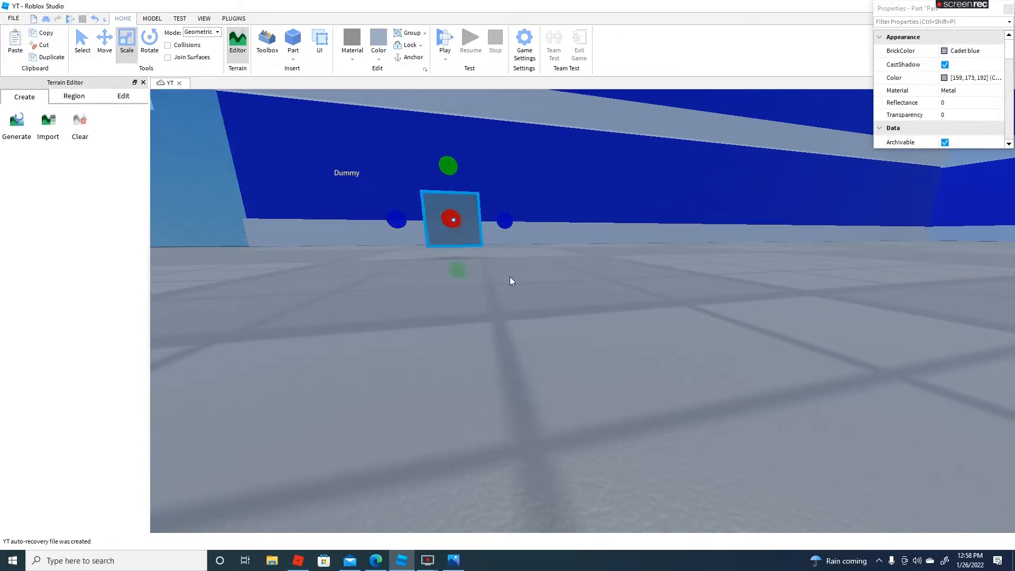
Stretch the smaller block away from the plate so it sticks out farther as a stem
{"action": "left_click", "coordinate": [511, 279]}
{"action": "right_click_drag", "start_coordinate": [511, 279], "coordinate": [548, 279]}
{"action": "key", "text": "a"}
{"action": "key", "text": "s"}
{"action": "left_click", "coordinate": [613, 248]}
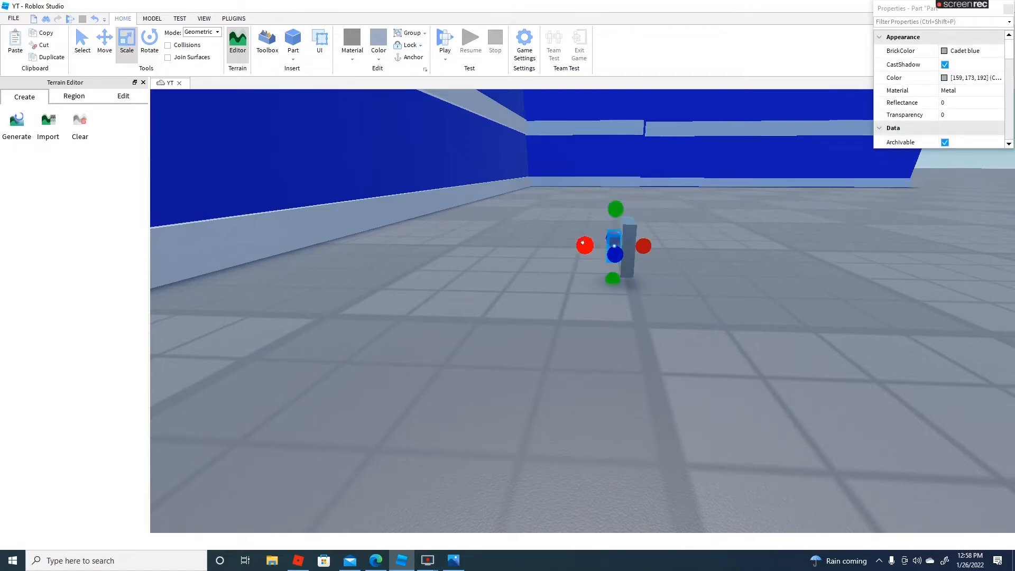
{"action": "left_click_drag", "start_coordinate": [590, 254], "coordinate": [577, 251]}
{"action": "left_click", "coordinate": [604, 233]}
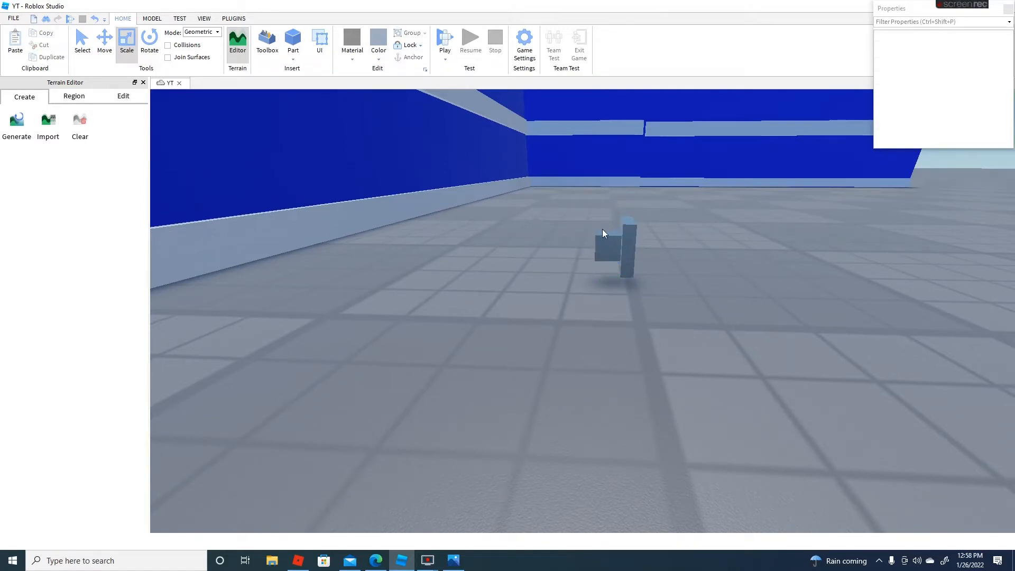
Thicken the larger plate on the side facing away from the stem, and deselect it
{"action": "left_click", "coordinate": [623, 247]}
{"action": "left_click_drag", "start_coordinate": [657, 249], "coordinate": [672, 254]}
{"action": "left_click", "coordinate": [699, 281]}
{"action": "key", "text": "w"}
{"action": "right_click_drag", "start_coordinate": [699, 280], "coordinate": [620, 258]}
{"action": "key", "text": "s"}
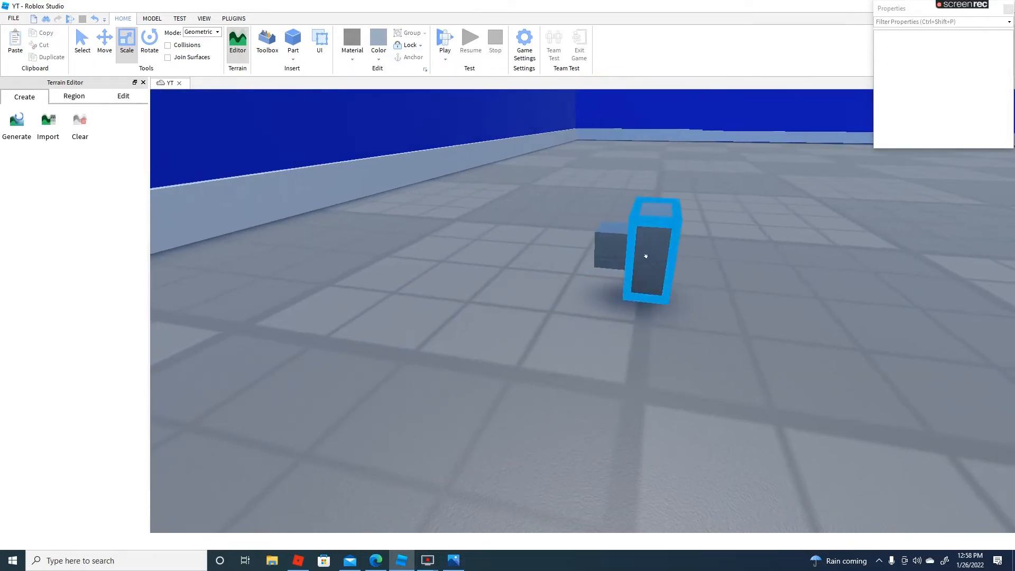
Color the larger plate Dark stone grey and deselect it
{"action": "left_click", "coordinate": [645, 256]}
{"action": "left_click", "coordinate": [380, 61]}
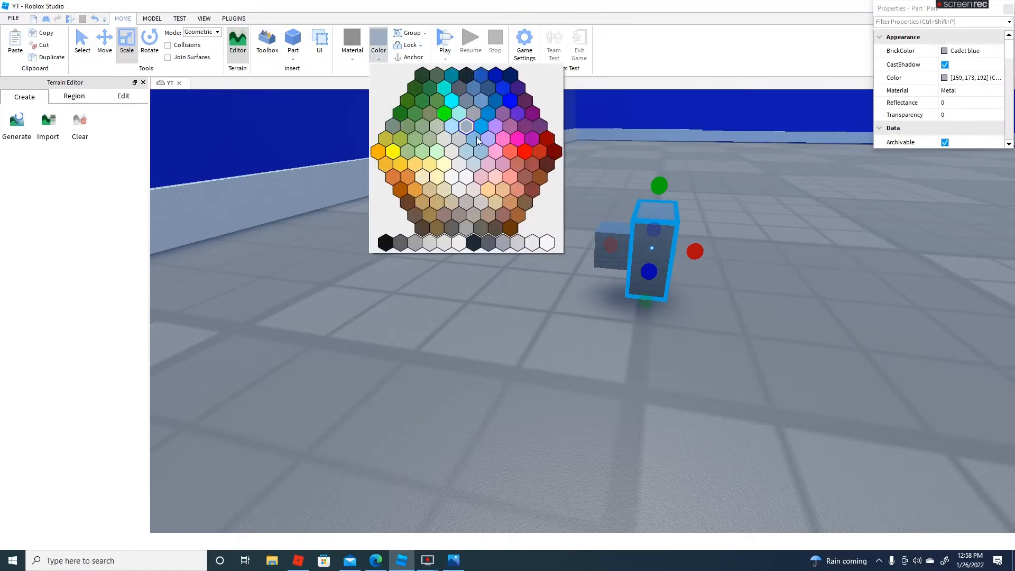
{"action": "left_click", "coordinate": [400, 244]}
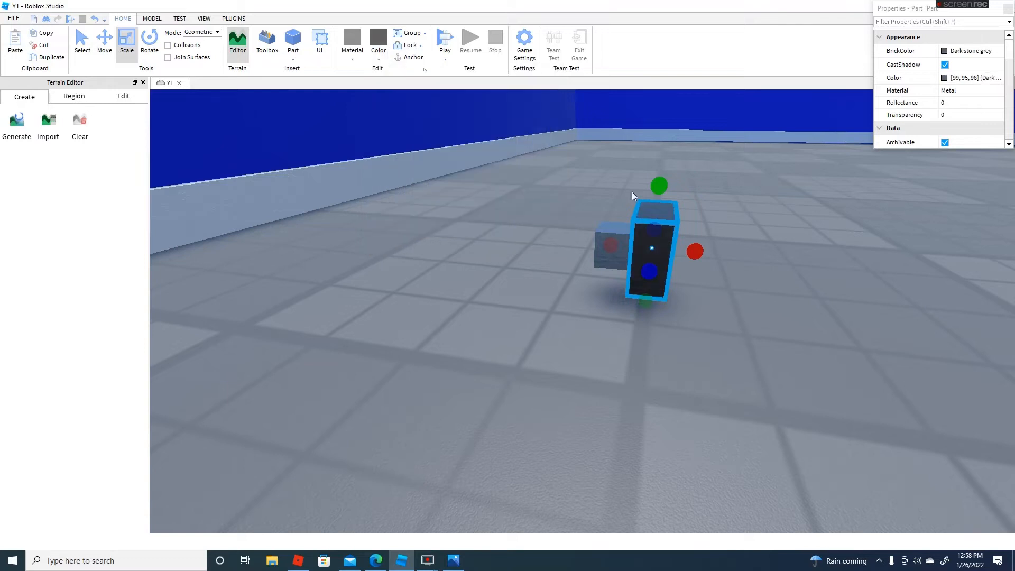
{"action": "left_click", "coordinate": [725, 244]}
{"action": "right_click_drag", "start_coordinate": [725, 244], "coordinate": [726, 241]}
{"action": "scroll", "coordinate": [726, 241], "scroll_direction": "down", "scroll_amount": 4}
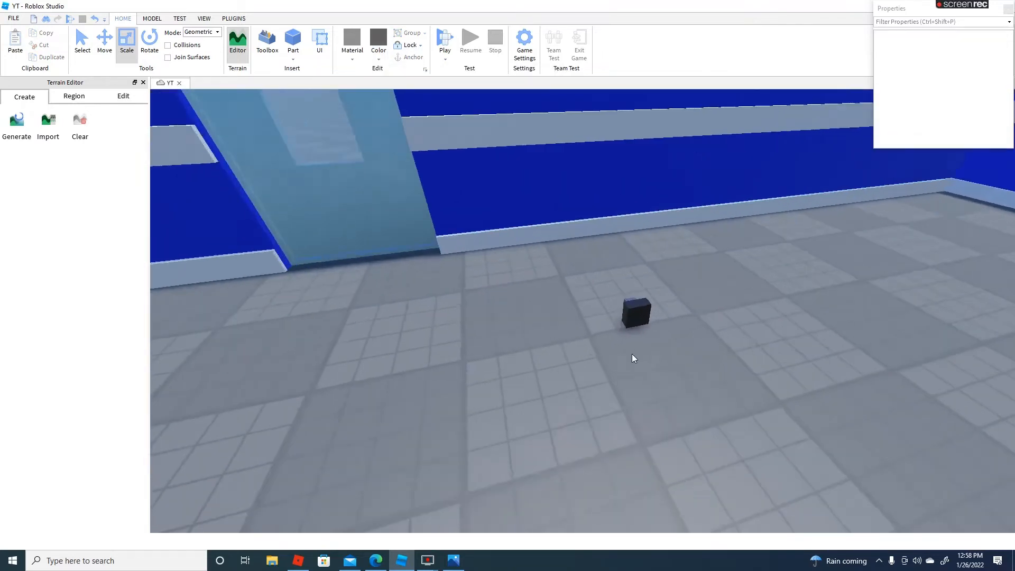
{"action": "scroll", "coordinate": [633, 357], "scroll_direction": "up", "scroll_amount": 3}
Try CGA brown and New Yeller on the larger plate before returning it to Dark stone grey
{"action": "left_click", "coordinate": [675, 286]}
{"action": "left_click", "coordinate": [380, 60]}
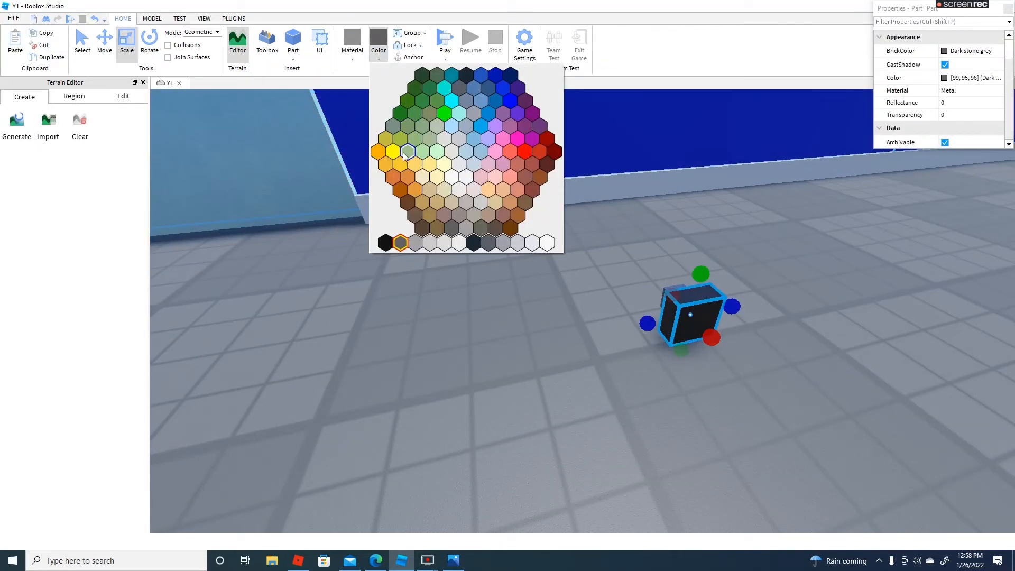
{"action": "left_click", "coordinate": [407, 192]}
{"action": "left_click", "coordinate": [379, 61]}
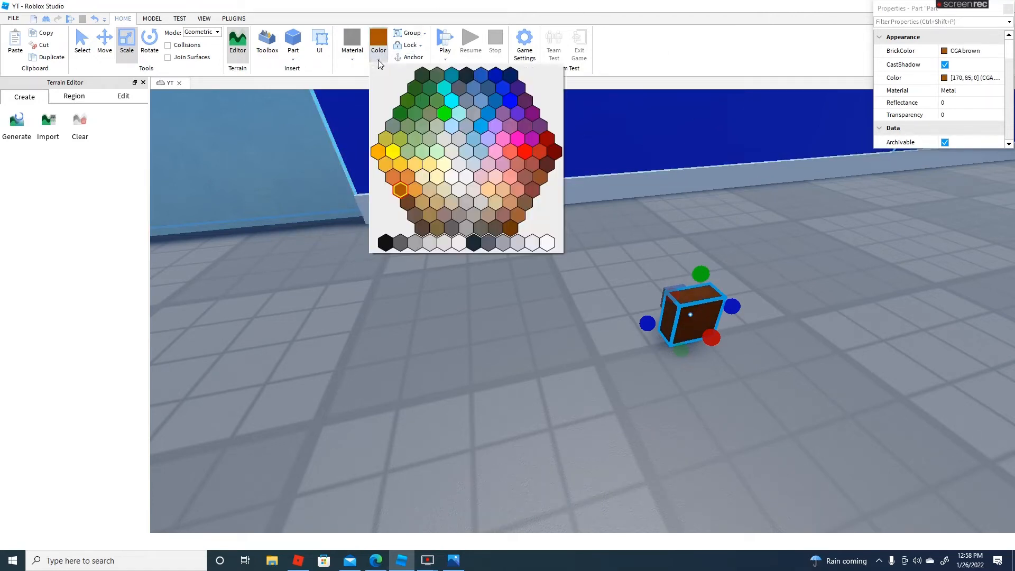
{"action": "left_click", "coordinate": [393, 152]}
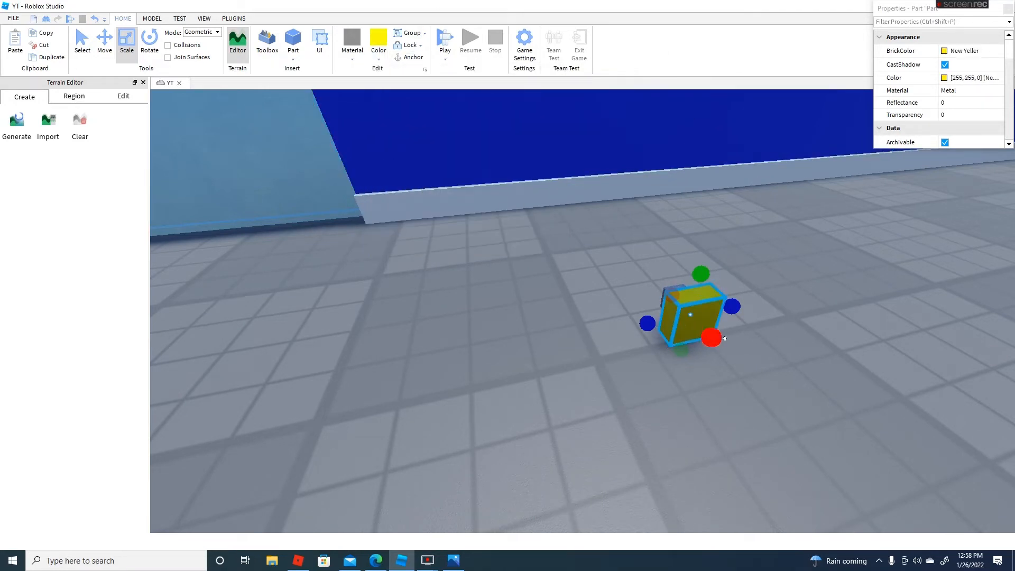
{"action": "left_click", "coordinate": [380, 58]}
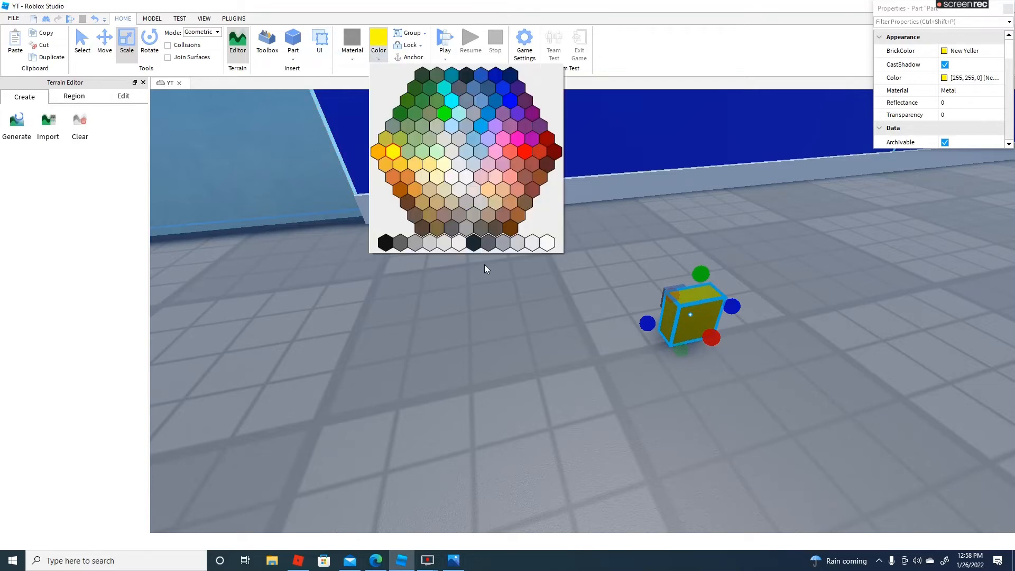
{"action": "left_click", "coordinate": [399, 243]}
Select both handle blocks together and place them on the door's edge beside the window as its handle
{"action": "left_click_drag", "start_coordinate": [638, 253], "coordinate": [711, 361]}
{"action": "left_click", "coordinate": [681, 308]}
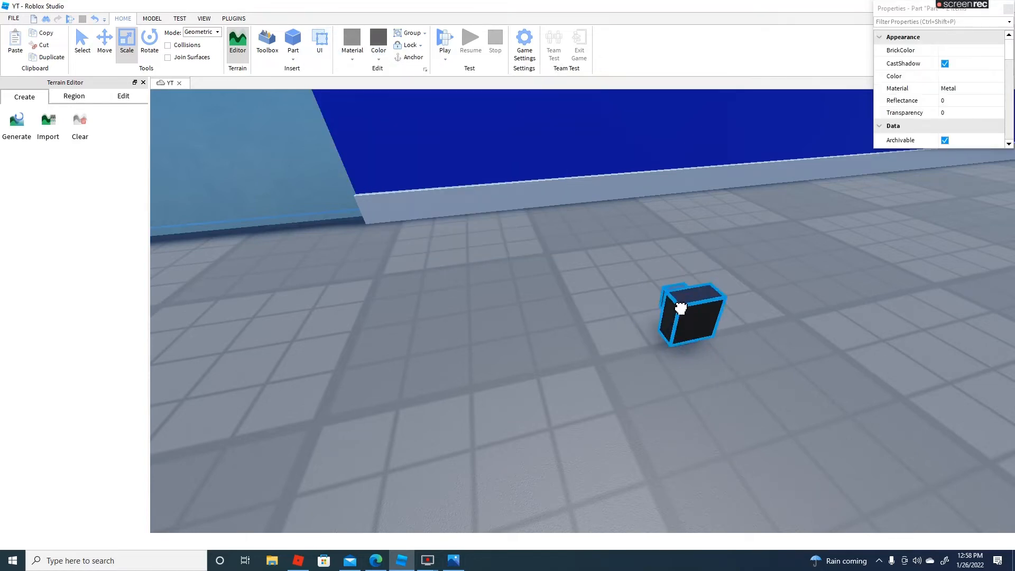
{"action": "right_click_drag", "start_coordinate": [680, 309], "coordinate": [680, 308]}
{"action": "scroll", "coordinate": [681, 308], "scroll_direction": "down", "scroll_amount": 4}
{"action": "scroll", "coordinate": [681, 308], "scroll_direction": "up", "scroll_amount": 6}
{"action": "left_click_drag", "start_coordinate": [681, 308], "coordinate": [613, 214]}
{"action": "scroll", "coordinate": [623, 284], "scroll_direction": "down", "scroll_amount": 5}
{"action": "left_click", "coordinate": [642, 460]}
Examine the door with its new handle up close and from a distance
{"action": "right_click_drag", "start_coordinate": [642, 460], "coordinate": [633, 451]}
{"action": "scroll", "coordinate": [642, 460], "scroll_direction": "up", "scroll_amount": 5}
{"action": "scroll", "coordinate": [641, 460], "scroll_direction": "down", "scroll_amount": 5}
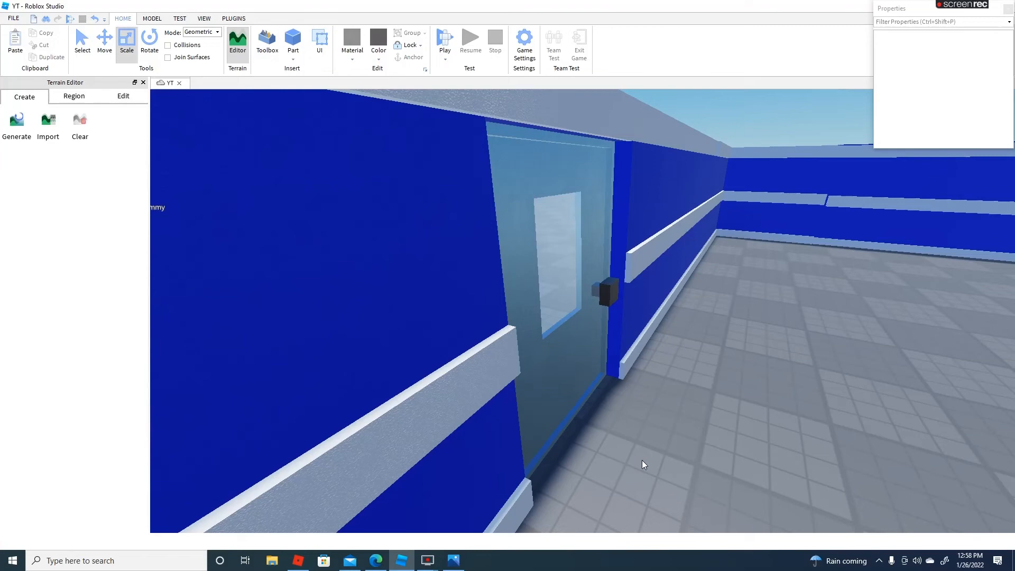
{"action": "scroll", "coordinate": [642, 459], "scroll_direction": "down", "scroll_amount": 10}
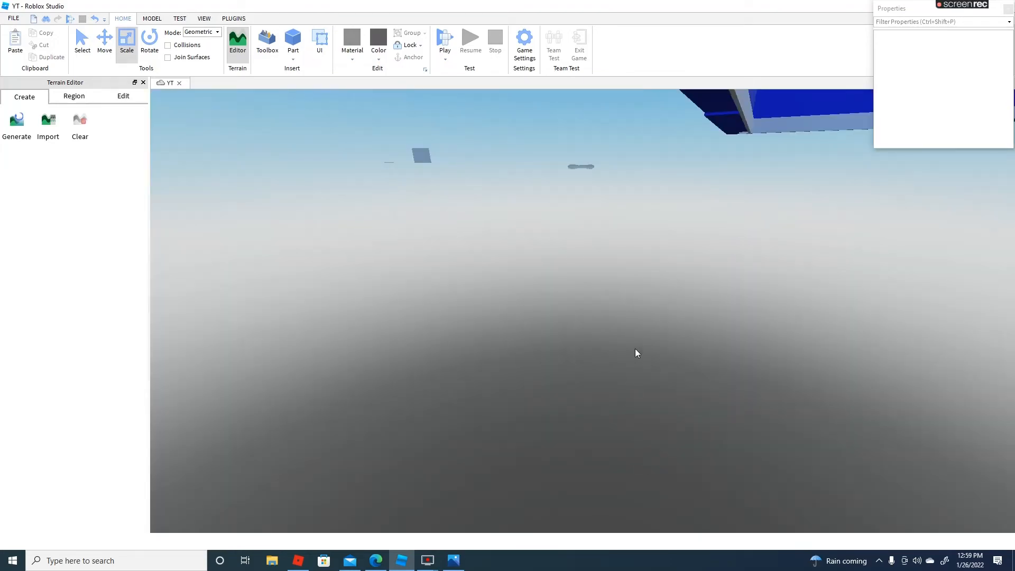
{"action": "scroll", "coordinate": [635, 348], "scroll_direction": "up", "scroll_amount": 8}
{"action": "scroll", "coordinate": [635, 349], "scroll_direction": "up", "scroll_amount": 4}
{"action": "scroll", "coordinate": [635, 349], "scroll_direction": "down", "scroll_amount": 8}
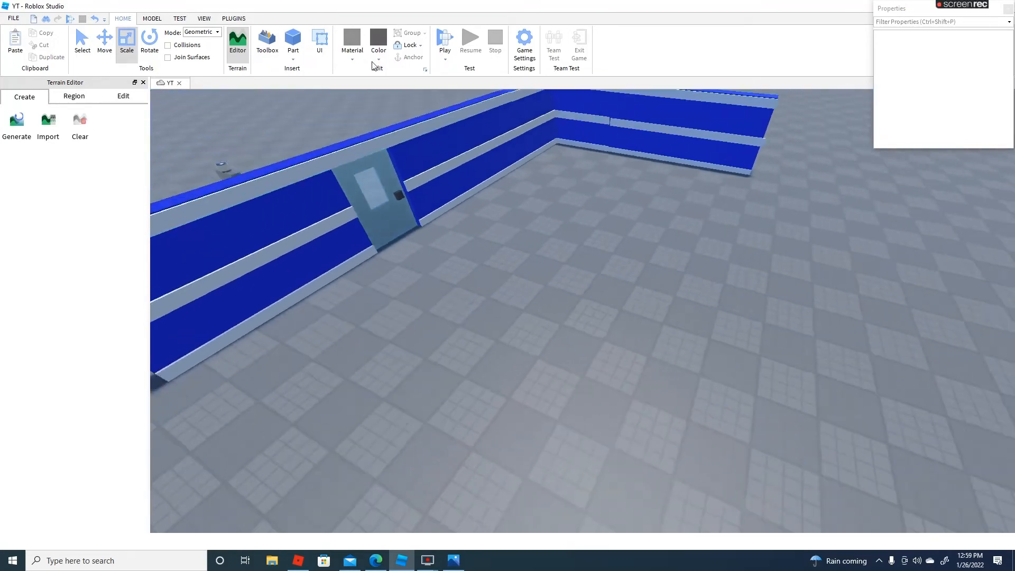
{"action": "scroll", "coordinate": [636, 349], "scroll_direction": "up", "scroll_amount": 5}
Insert a new block on the ground inside the building and set its material to WoodPlanks
{"action": "left_click", "coordinate": [302, 48]}
{"action": "right_click_drag", "start_coordinate": [404, 180], "coordinate": [402, 180]}
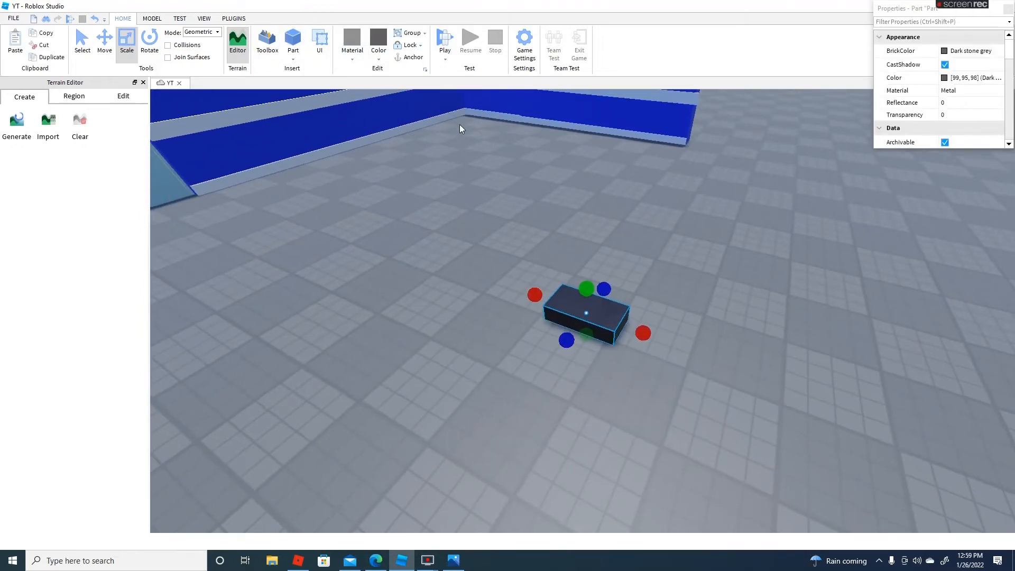
{"action": "left_click", "coordinate": [376, 55]}
{"action": "left_click", "coordinate": [352, 53]}
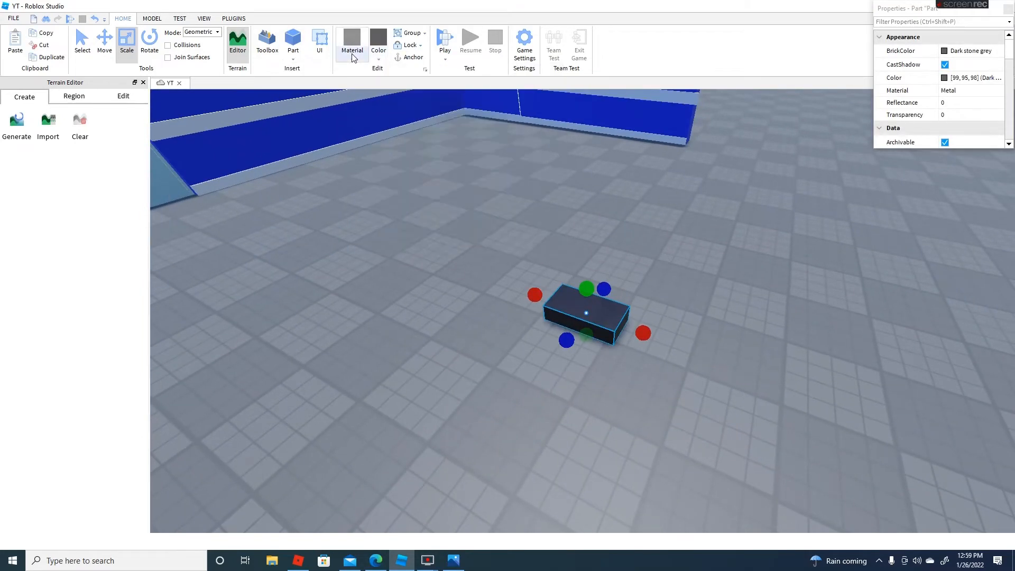
{"action": "left_click", "coordinate": [364, 314]}
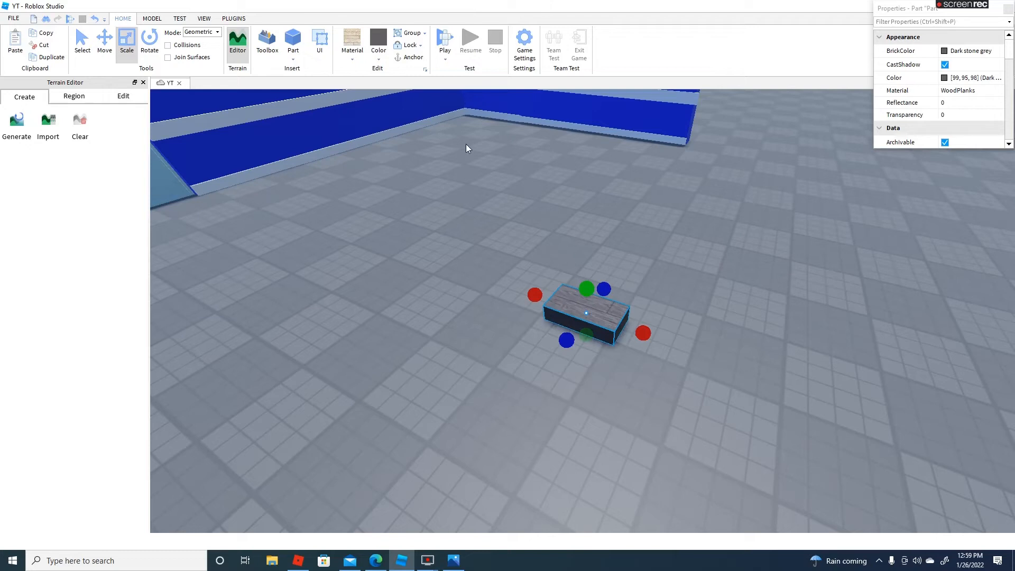
Color the wood plank block Pastel brown after trying Br. yellowish orange and CGA brown
{"action": "left_click", "coordinate": [379, 63]}
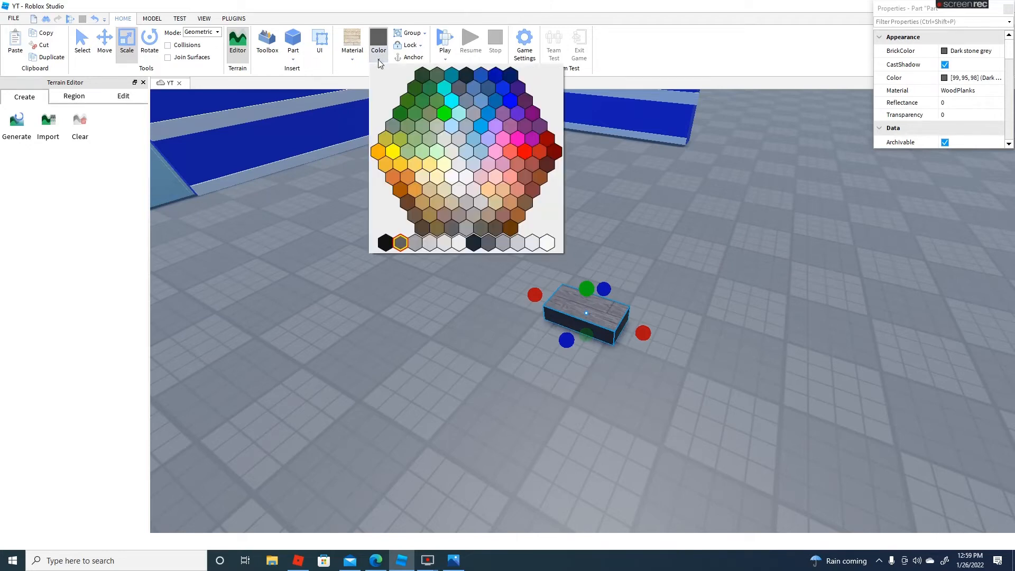
{"action": "left_click", "coordinate": [401, 189]}
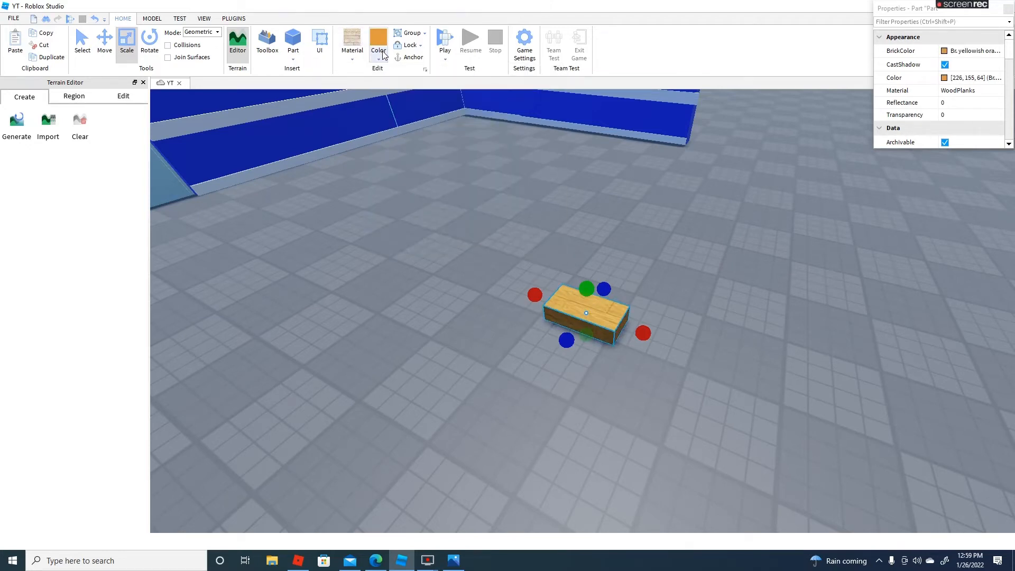
{"action": "left_click", "coordinate": [383, 55]}
{"action": "left_click", "coordinate": [406, 202]}
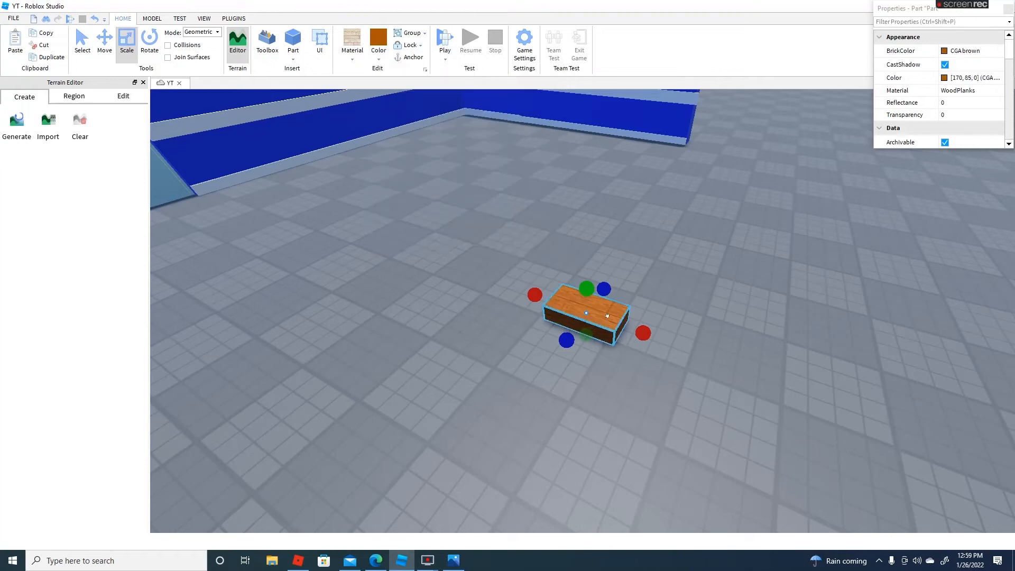
{"action": "left_click", "coordinate": [385, 53]}
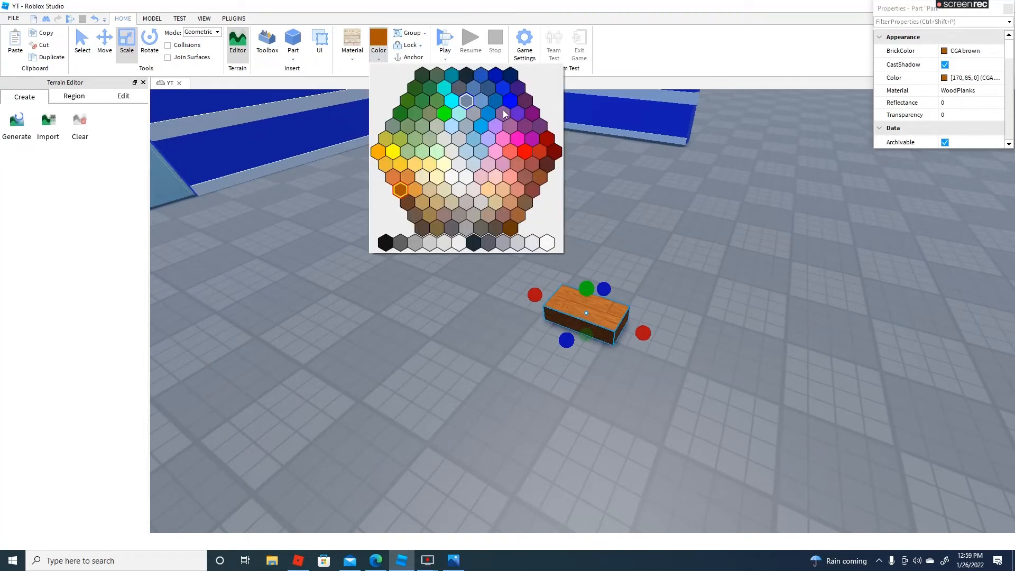
{"action": "left_click", "coordinate": [488, 188]}
Move the wood plank block into the inside corner of the blue walls and flatten it into a thin slab
{"action": "left_click_drag", "start_coordinate": [605, 310], "coordinate": [593, 362]}
{"action": "key", "text": "w"}
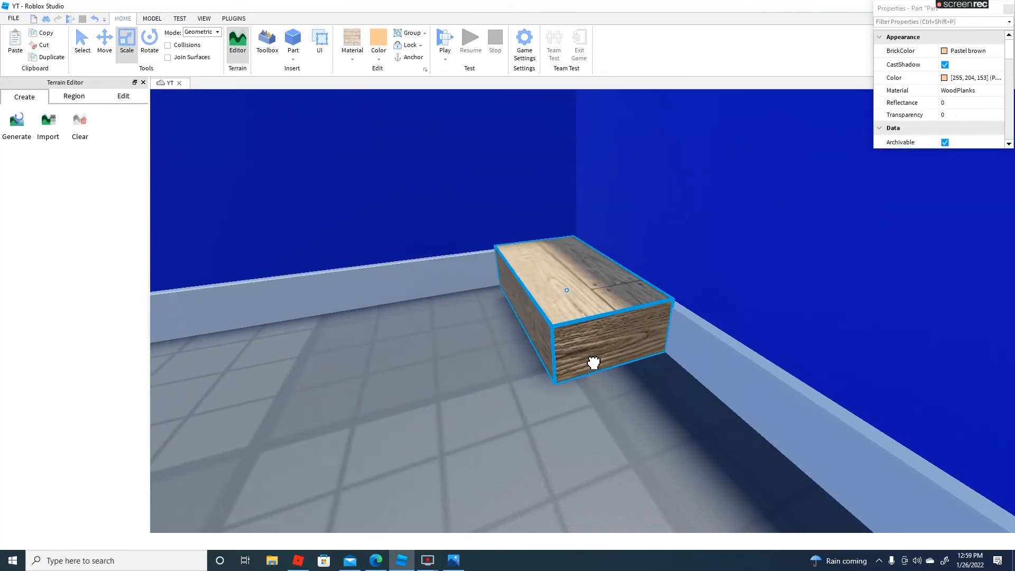
{"action": "key", "text": "a"}
{"action": "right_click_drag", "start_coordinate": [588, 359], "coordinate": [576, 346]}
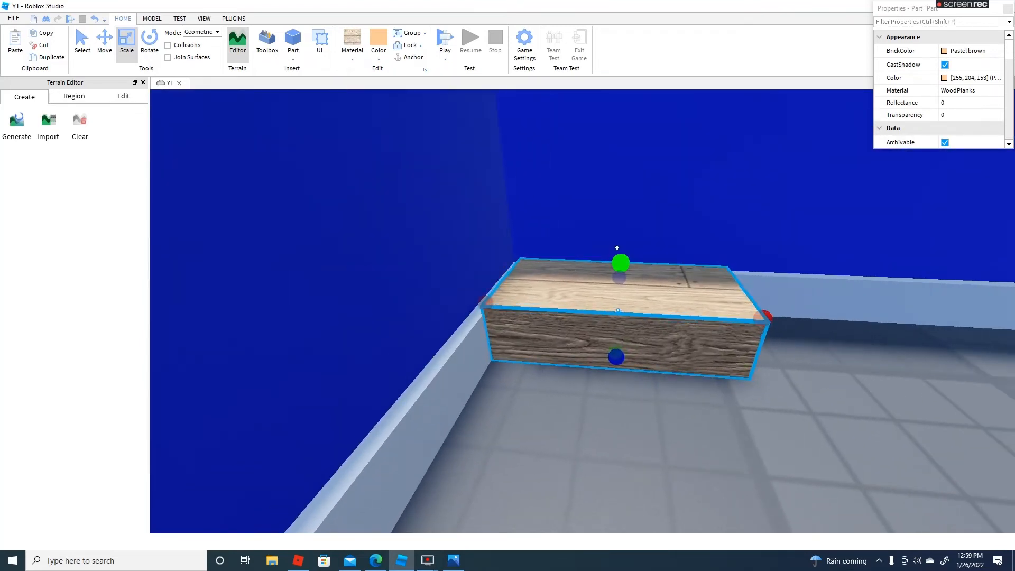
{"action": "left_click_drag", "start_coordinate": [617, 255], "coordinate": [618, 299]}
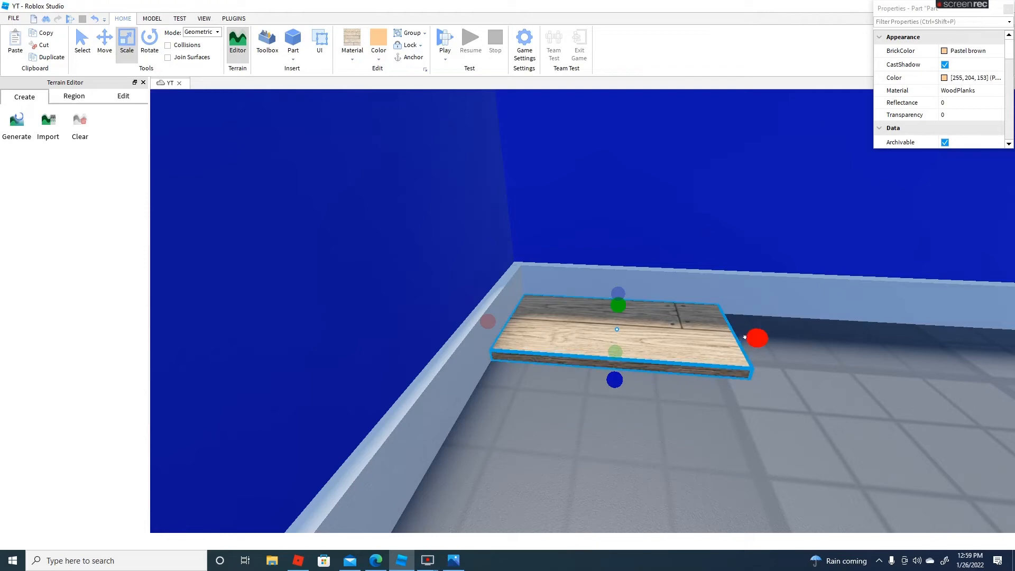
Stretch the wood plank slab along both walls until it covers the building's floor area
{"action": "key", "text": "s"}
{"action": "left_click_drag", "start_coordinate": [753, 338], "coordinate": [712, 342]}
{"action": "key", "text": "d"}
{"action": "right_click_drag", "start_coordinate": [712, 342], "coordinate": [706, 339]}
{"action": "left_click_drag", "start_coordinate": [539, 249], "coordinate": [423, 256]}
{"action": "key", "text": "a"}
{"action": "key", "text": "s"}
{"action": "right_click_drag", "start_coordinate": [437, 240], "coordinate": [588, 227]}
{"action": "scroll", "coordinate": [588, 228], "scroll_direction": "down", "scroll_amount": 2}
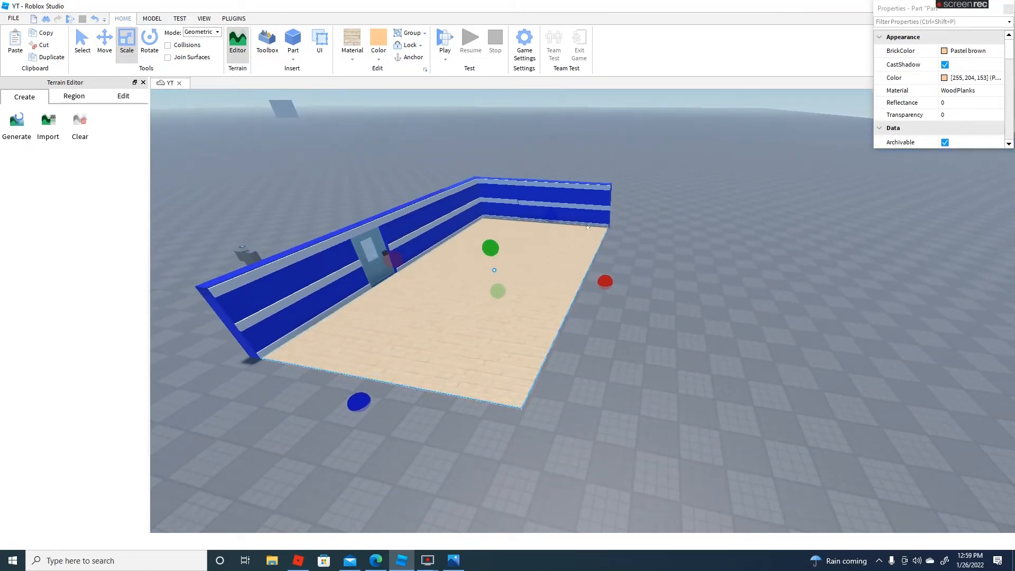
Insert a wood plank block on the floor near the end of the door wall and slim it into a narrow bar
{"action": "right_click_drag", "start_coordinate": [593, 217], "coordinate": [598, 182]}
{"action": "key", "text": "w"}
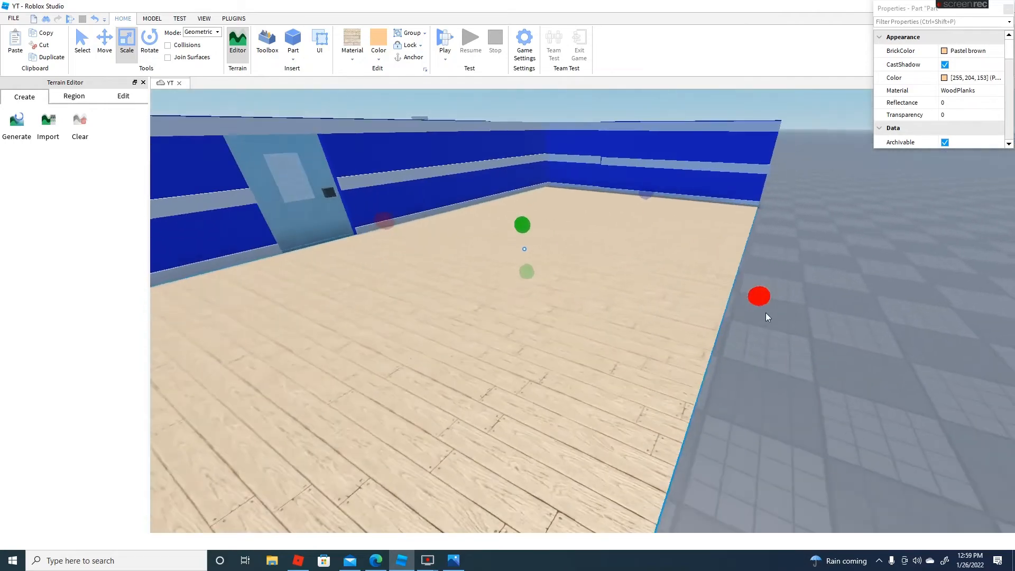
{"action": "key", "text": "d"}
{"action": "left_click", "coordinate": [766, 312]}
{"action": "right_click_drag", "start_coordinate": [766, 312], "coordinate": [570, 212]}
{"action": "key", "text": "w"}
{"action": "key", "text": "s"}
{"action": "key", "text": "w"}
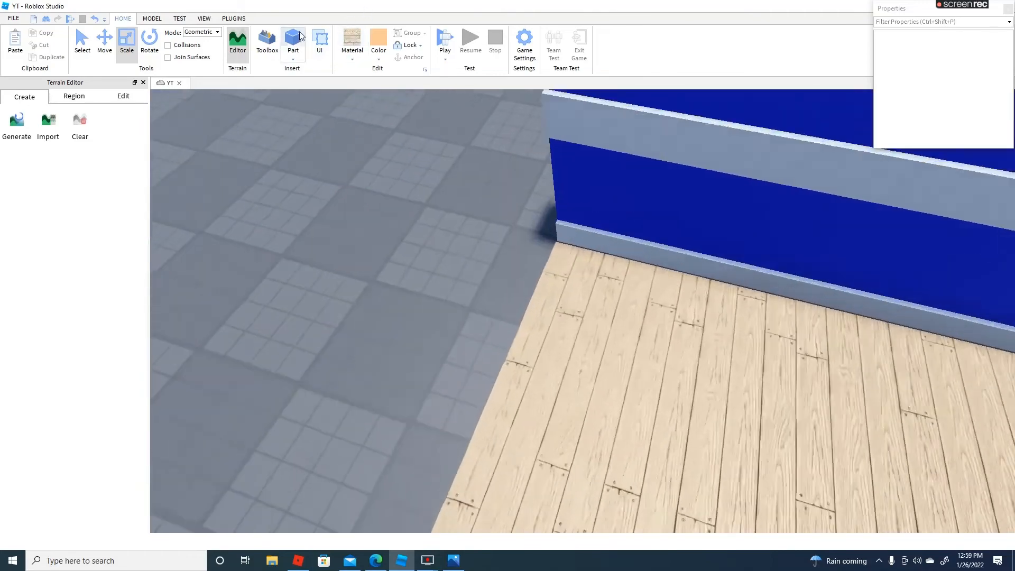
{"action": "left_click", "coordinate": [294, 46]}
{"action": "left_click_drag", "start_coordinate": [645, 317], "coordinate": [564, 296]}
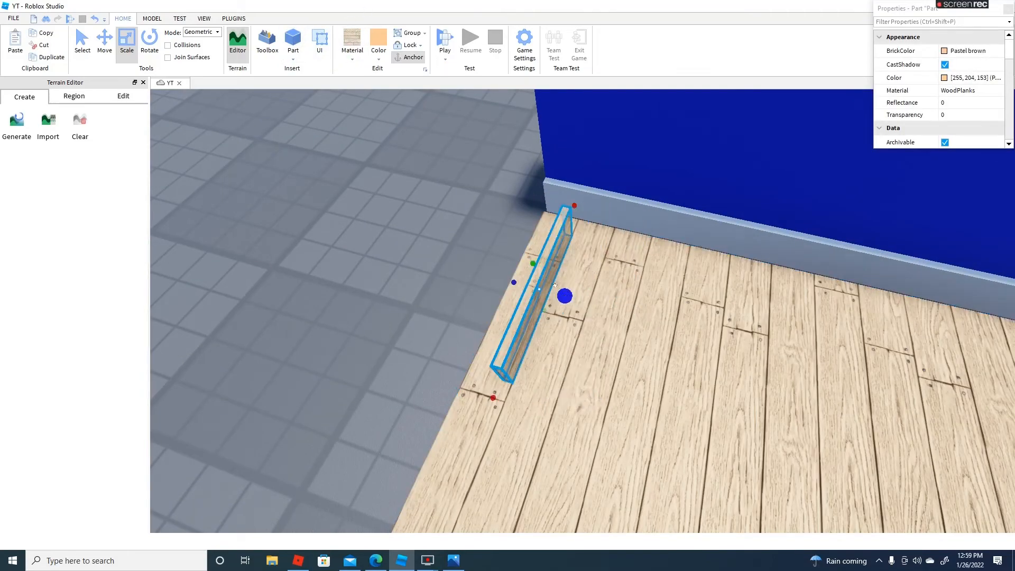
{"action": "left_click_drag", "start_coordinate": [560, 235], "coordinate": [587, 238]}
{"action": "right_click_drag", "start_coordinate": [587, 238], "coordinate": [587, 238]}
{"action": "left_click_drag", "start_coordinate": [587, 237], "coordinate": [578, 238]}
{"action": "right_click_drag", "start_coordinate": [587, 238], "coordinate": [578, 238]}
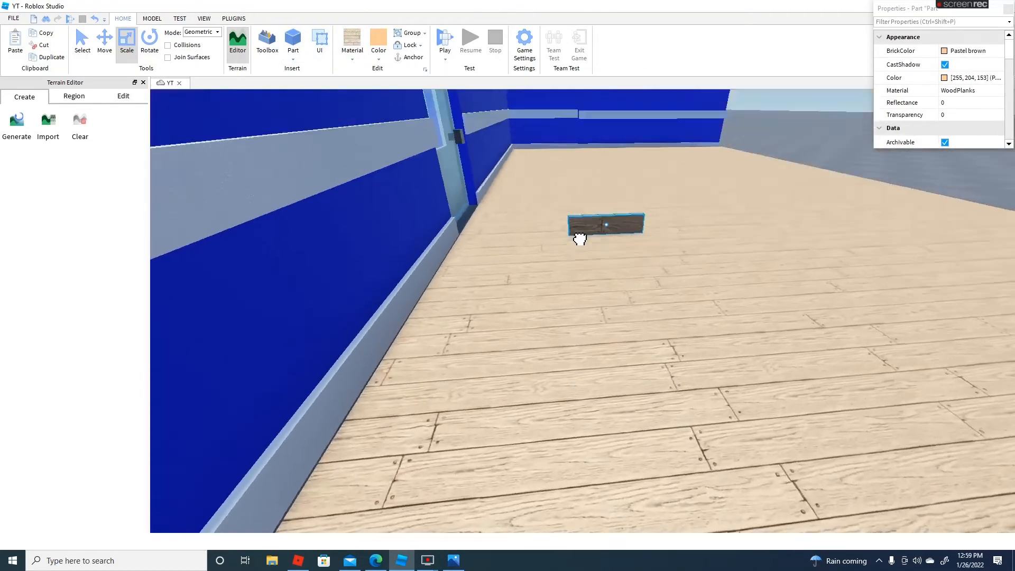
Move the wood plank bar against the baseboard near the outer end of the door wall
{"action": "left_click_drag", "start_coordinate": [578, 238], "coordinate": [580, 240]}
{"action": "right_click_drag", "start_coordinate": [578, 238], "coordinate": [580, 239]}
{"action": "left_click_drag", "start_coordinate": [580, 240], "coordinate": [579, 239]}
{"action": "right_click_drag", "start_coordinate": [579, 240], "coordinate": [580, 240]}
{"action": "key", "text": "s"}
{"action": "left_click_drag", "start_coordinate": [580, 239], "coordinate": [579, 239]}
{"action": "right_click_drag", "start_coordinate": [580, 240], "coordinate": [580, 240]}
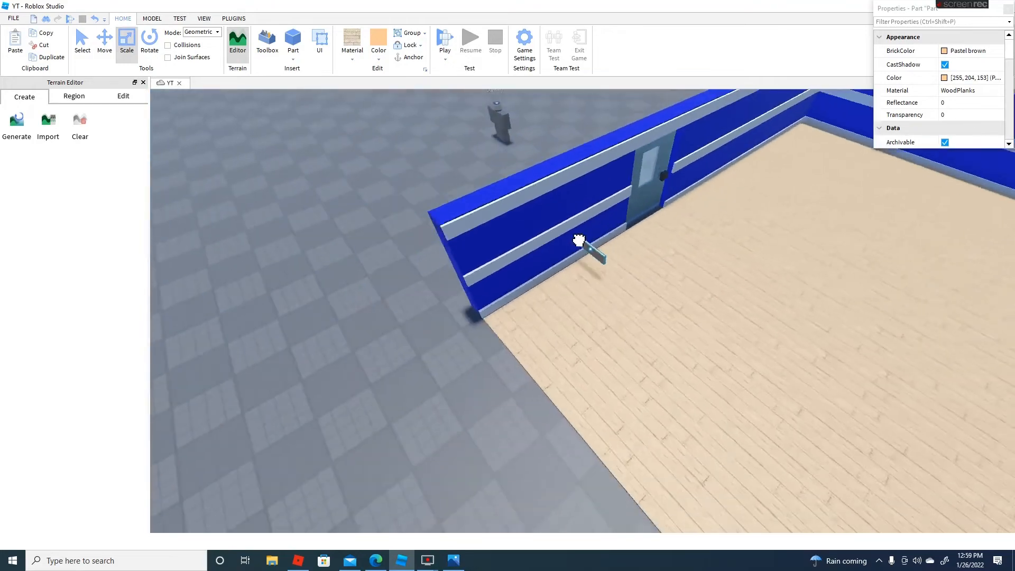
{"action": "key", "text": "w"}
{"action": "left_click_drag", "start_coordinate": [580, 239], "coordinate": [481, 387]}
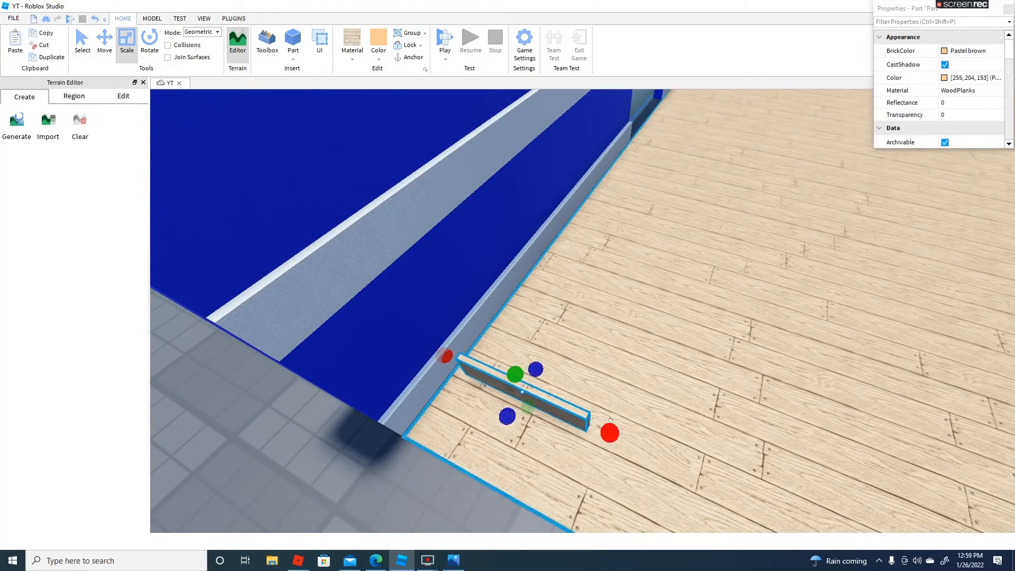
Shrink the wood plank bar into a small cube at the outer corner of the floor and baseboard
{"action": "left_click_drag", "start_coordinate": [611, 420], "coordinate": [468, 368]}
{"action": "right_click_drag", "start_coordinate": [470, 368], "coordinate": [530, 365]}
{"action": "key", "text": "w"}
{"action": "left_click_drag", "start_coordinate": [518, 365], "coordinate": [195, 348]}
{"action": "right_click_drag", "start_coordinate": [195, 348], "coordinate": [194, 343]}
{"action": "scroll", "coordinate": [194, 343], "scroll_direction": "up", "scroll_amount": 3}
{"action": "scroll", "coordinate": [186, 335], "scroll_direction": "down", "scroll_amount": 3}
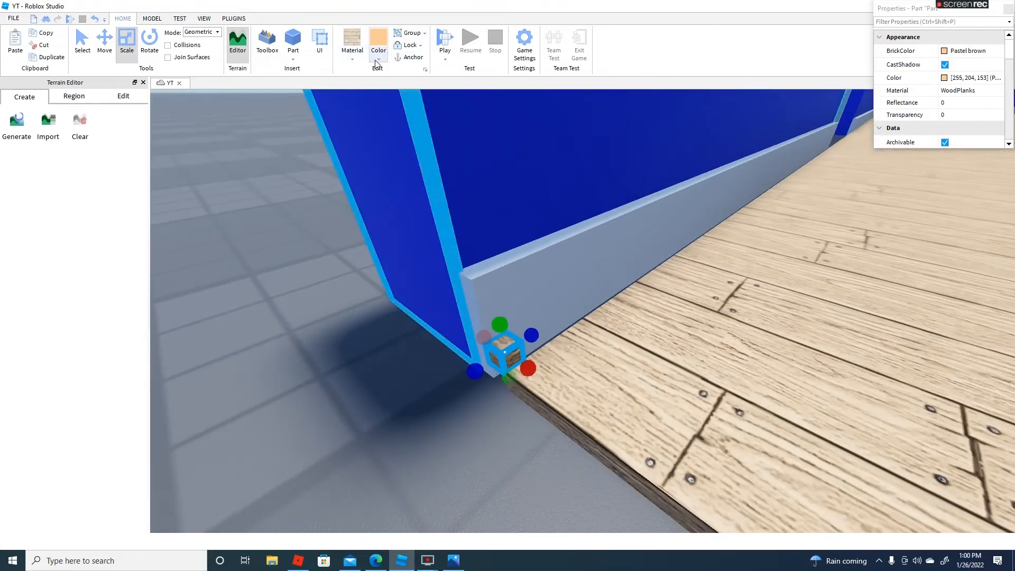
Color the small cube at the wall corner Dark stone grey
{"action": "left_click", "coordinate": [378, 59]}
{"action": "left_click", "coordinate": [400, 242]}
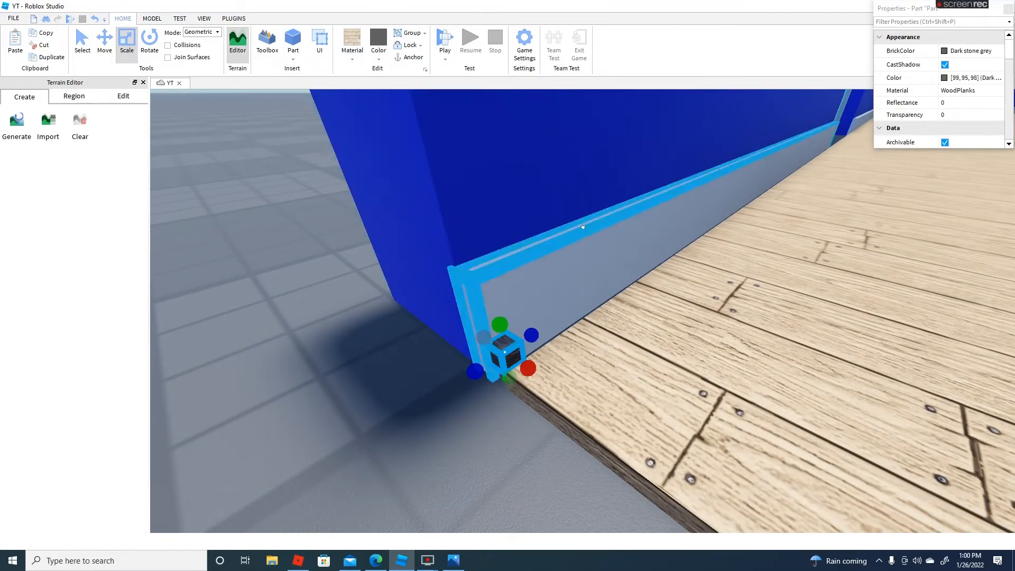
{"action": "left_click", "coordinate": [63, 57]}
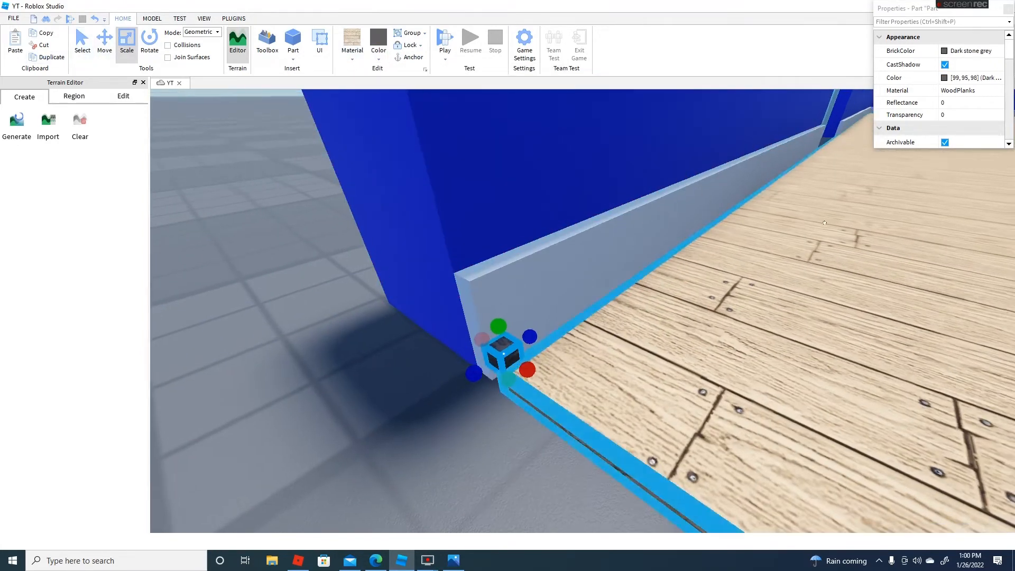
{"action": "right_click_drag", "start_coordinate": [440, 157], "coordinate": [439, 155]}
{"action": "scroll", "coordinate": [440, 156], "scroll_direction": "down", "scroll_amount": 10}
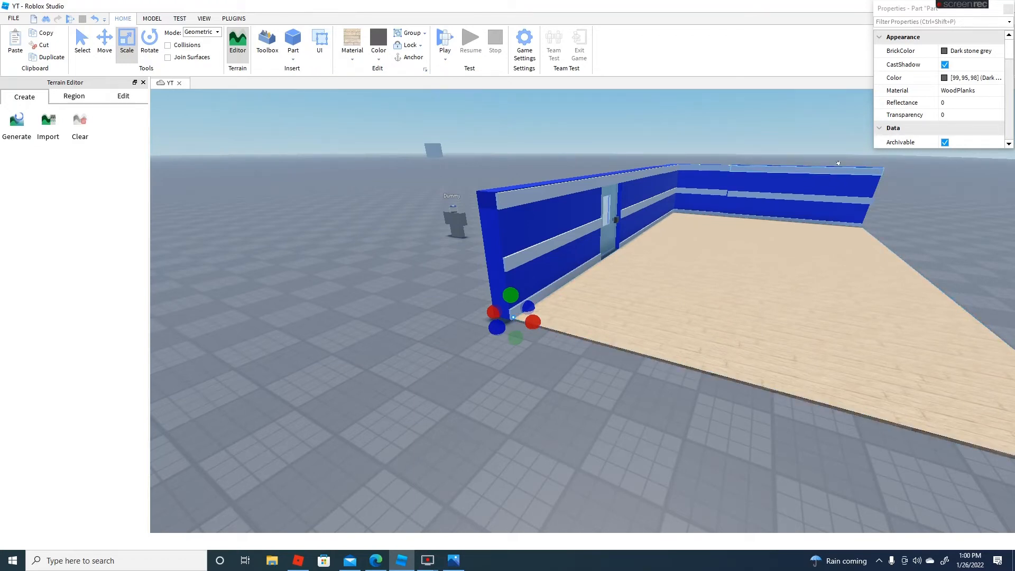
Remove the small grey cube and adjust the wood floor slab's edge along the door wall's baseboard
{"action": "scroll", "coordinate": [497, 317], "scroll_direction": "up", "scroll_amount": 8}
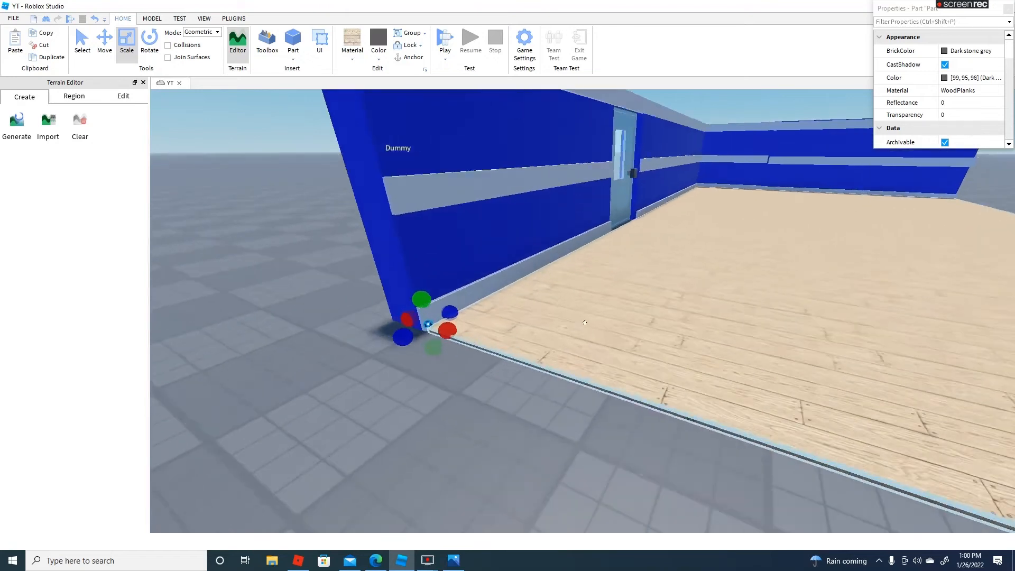
{"action": "right_click", "coordinate": [722, 379]}
{"action": "left_click", "coordinate": [752, 158]}
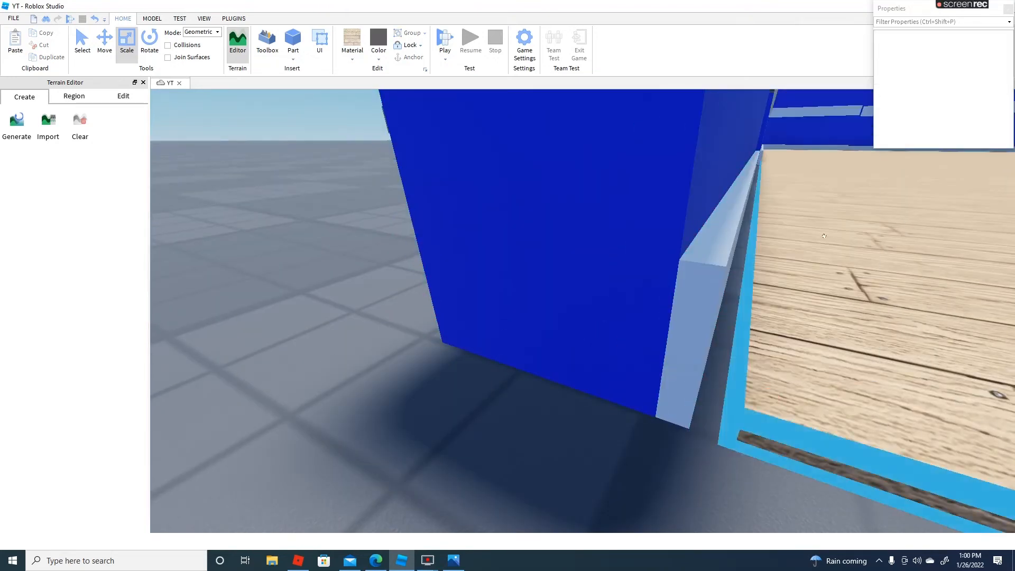
{"action": "left_click", "coordinate": [741, 162]}
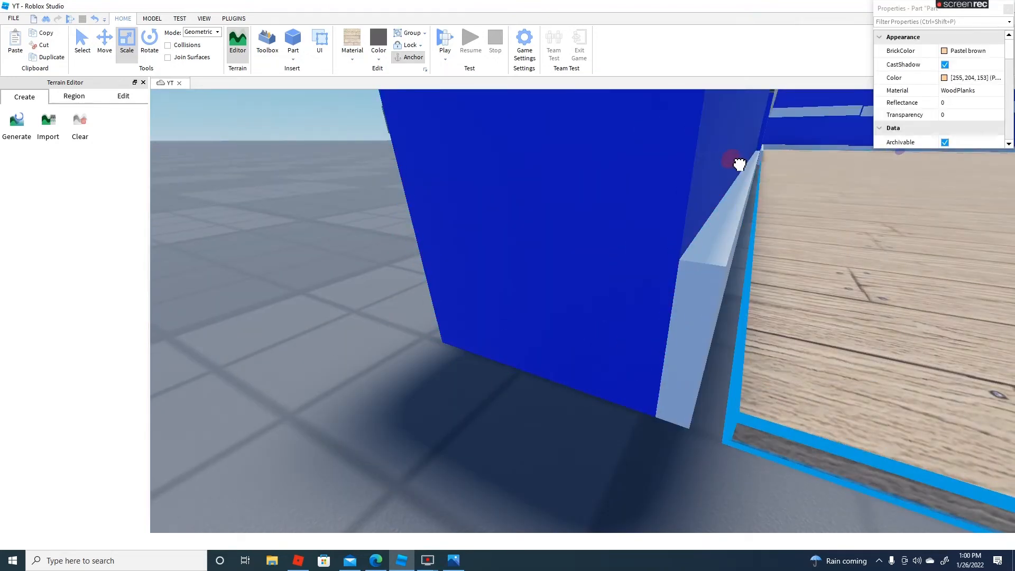
{"action": "scroll", "coordinate": [736, 164], "scroll_direction": "down", "scroll_amount": 10}
{"action": "scroll", "coordinate": [734, 164], "scroll_direction": "down", "scroll_amount": 1}
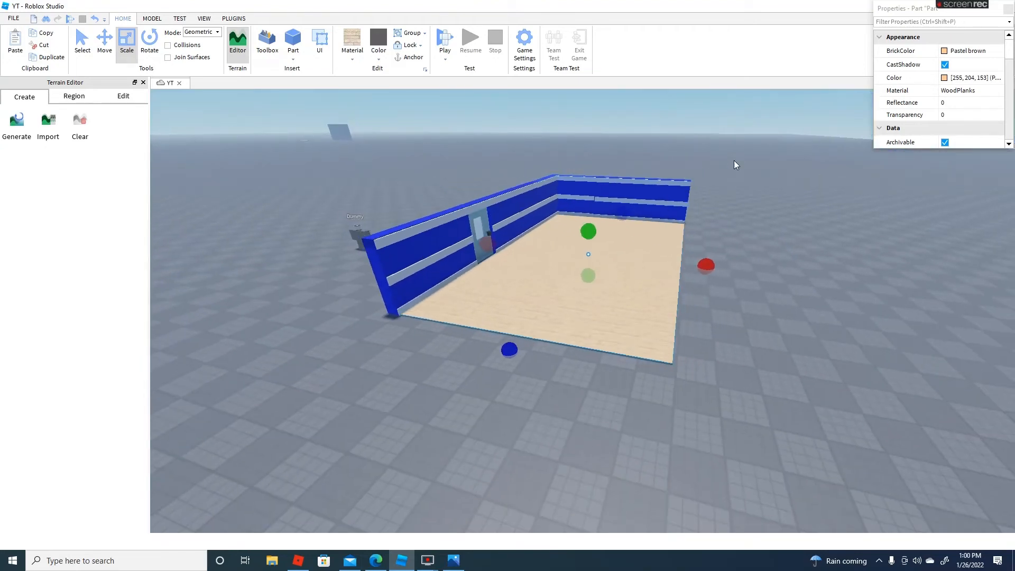
{"action": "left_click", "coordinate": [754, 196]}
Insert a new block with Marble material and Lily white color on the open ground outside the building
{"action": "scroll", "coordinate": [763, 221], "scroll_direction": "up", "scroll_amount": 5}
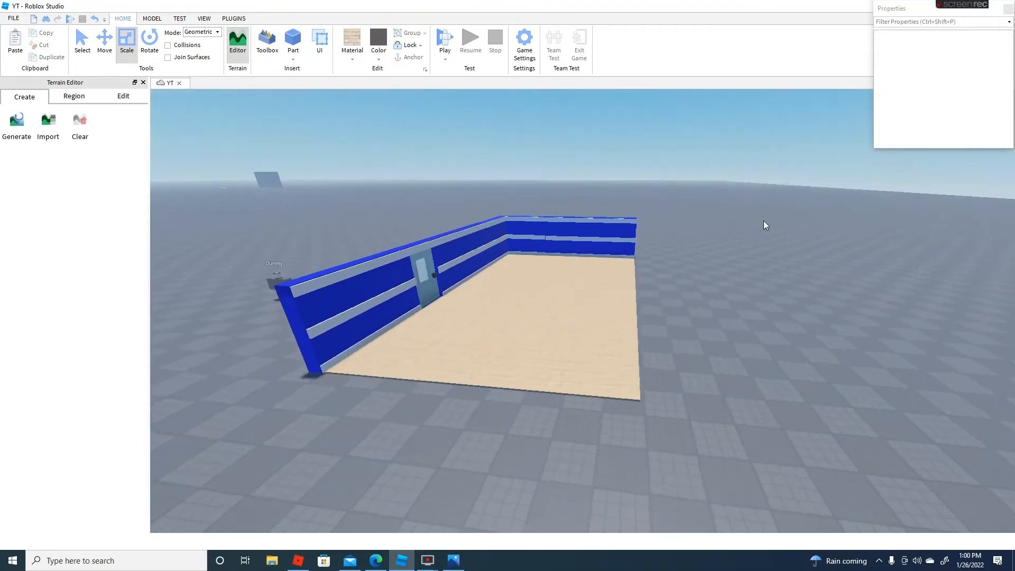
{"action": "scroll", "coordinate": [763, 220], "scroll_direction": "up", "scroll_amount": 5}
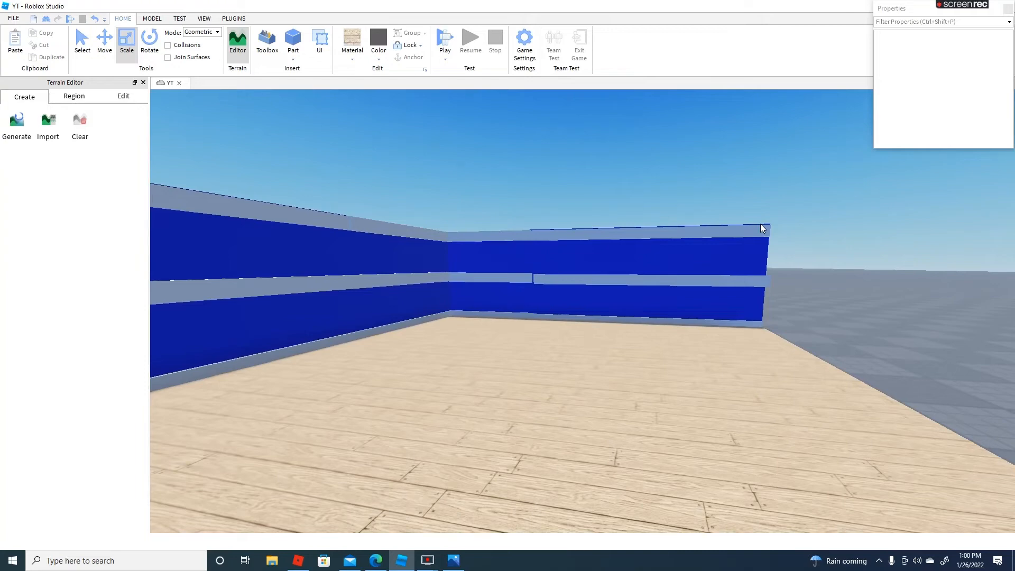
{"action": "right_click_drag", "start_coordinate": [775, 217], "coordinate": [776, 219]}
{"action": "key", "text": "w"}
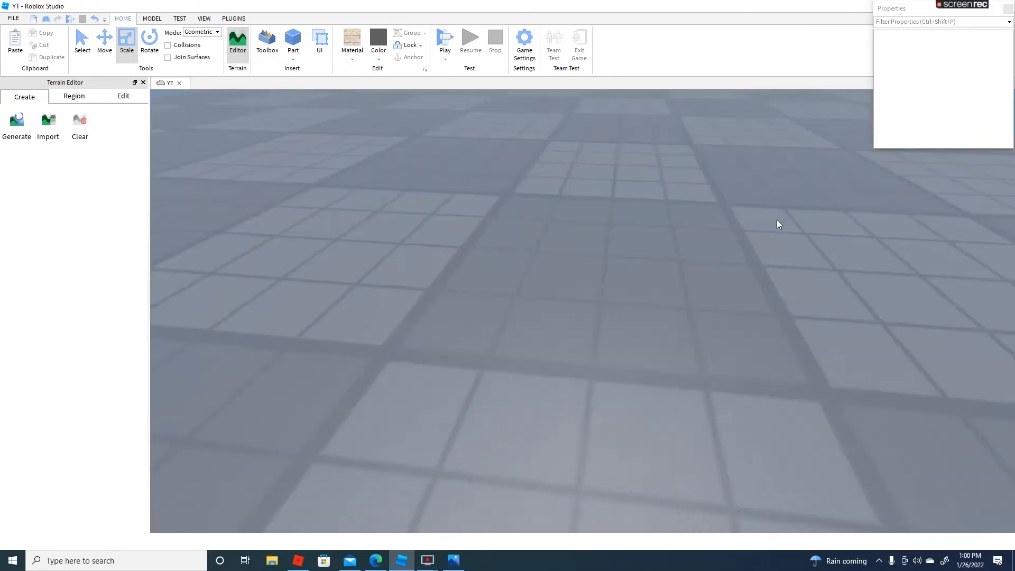
{"action": "key", "text": "s"}
{"action": "left_click", "coordinate": [349, 58]}
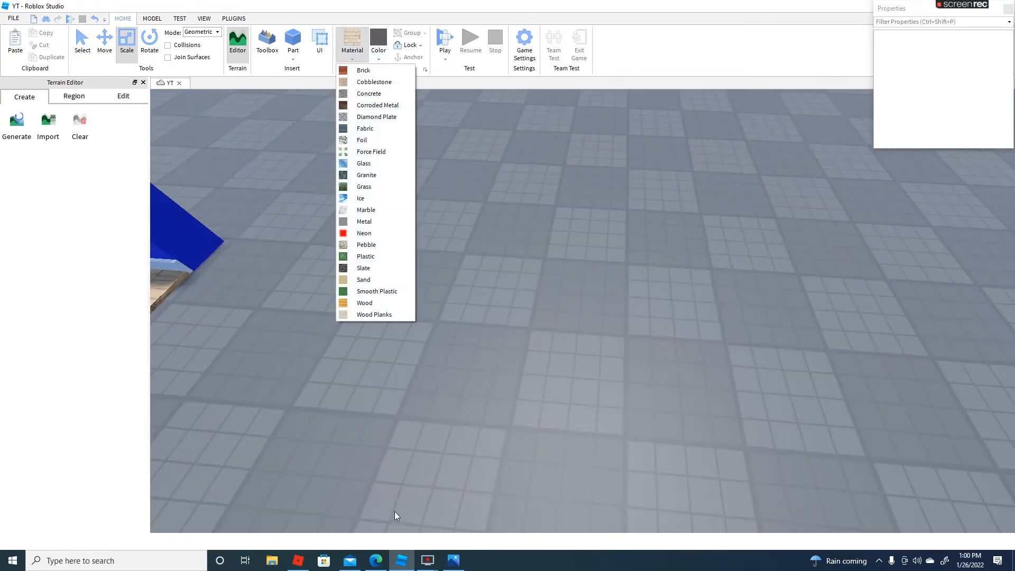
{"action": "left_click", "coordinate": [373, 211]}
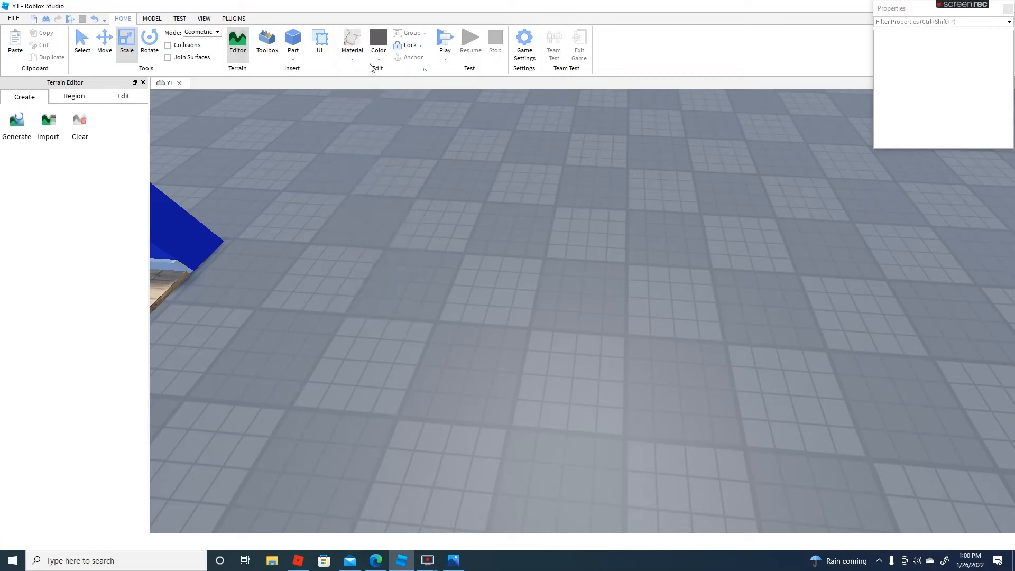
{"action": "left_click", "coordinate": [384, 61]}
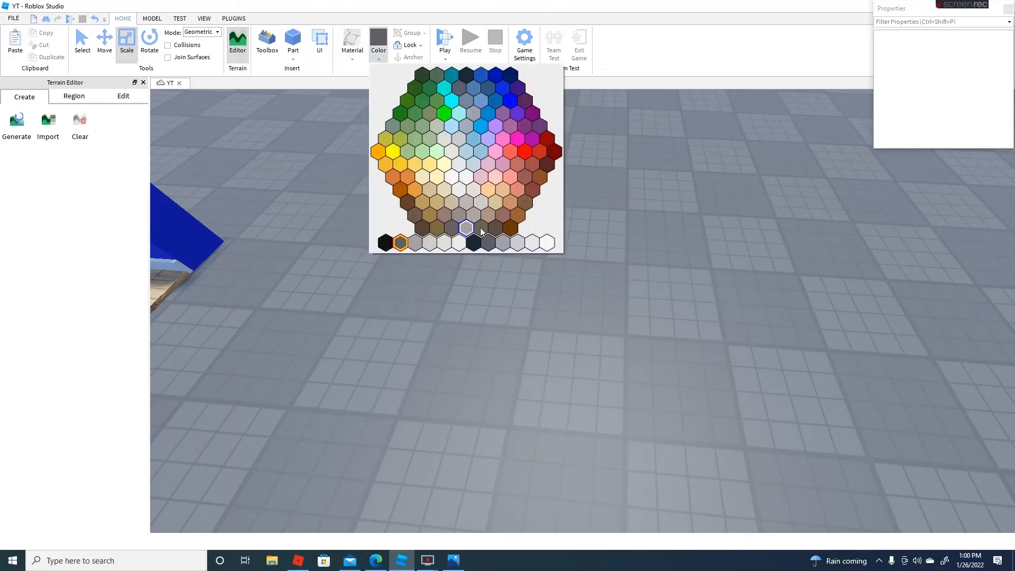
{"action": "left_click", "coordinate": [463, 244]}
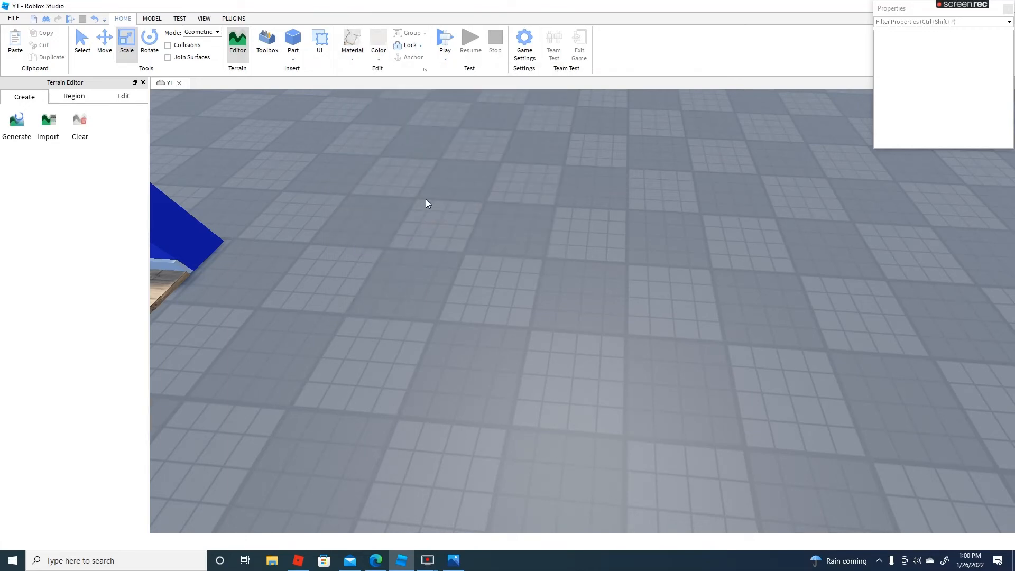
{"action": "left_click", "coordinate": [294, 41]}
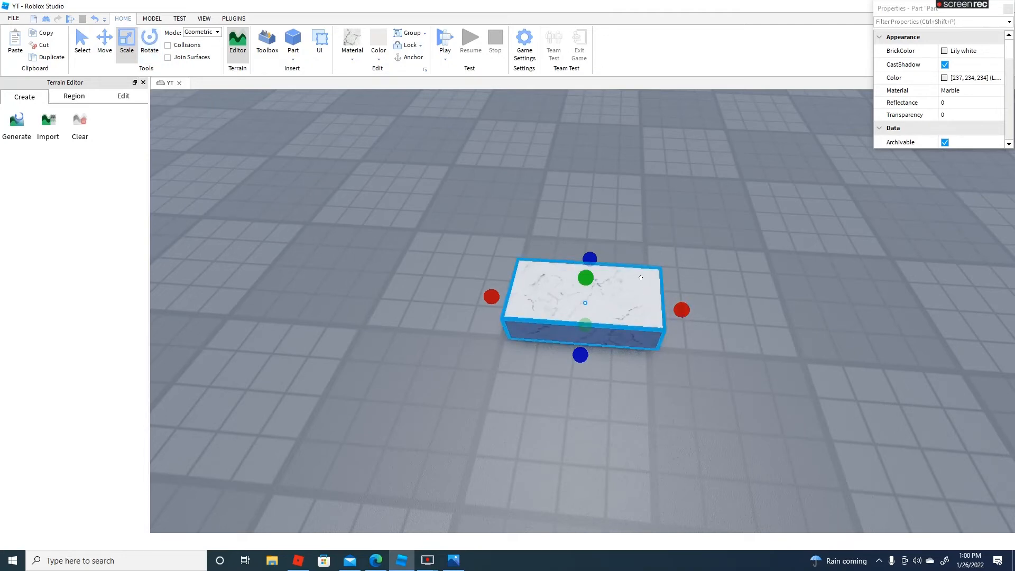
Widen the marble block into a roughly square slab
{"action": "key", "text": "d"}
{"action": "right_click_drag", "start_coordinate": [663, 301], "coordinate": [643, 289]}
{"action": "left_click_drag", "start_coordinate": [617, 290], "coordinate": [685, 259]}
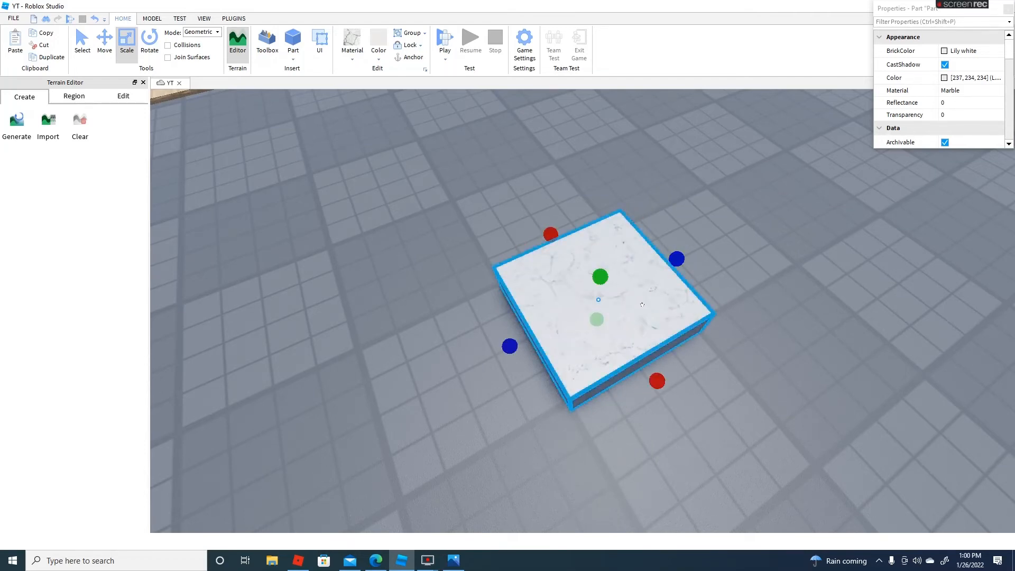
{"action": "right_click_drag", "start_coordinate": [594, 269], "coordinate": [598, 296]}
{"action": "left_click_drag", "start_coordinate": [597, 296], "coordinate": [597, 301]}
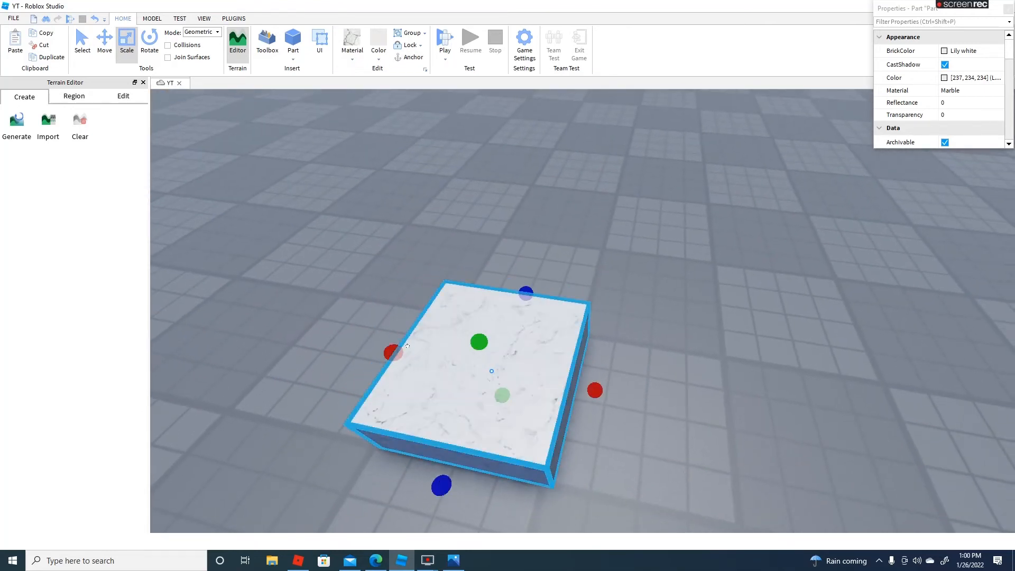
Narrow the marble slab and stretch it upward into a tall square vase body
{"action": "left_click_drag", "start_coordinate": [392, 351], "coordinate": [452, 365]}
{"action": "left_click_drag", "start_coordinate": [551, 297], "coordinate": [540, 333]}
{"action": "right_click_drag", "start_coordinate": [527, 321], "coordinate": [548, 330]}
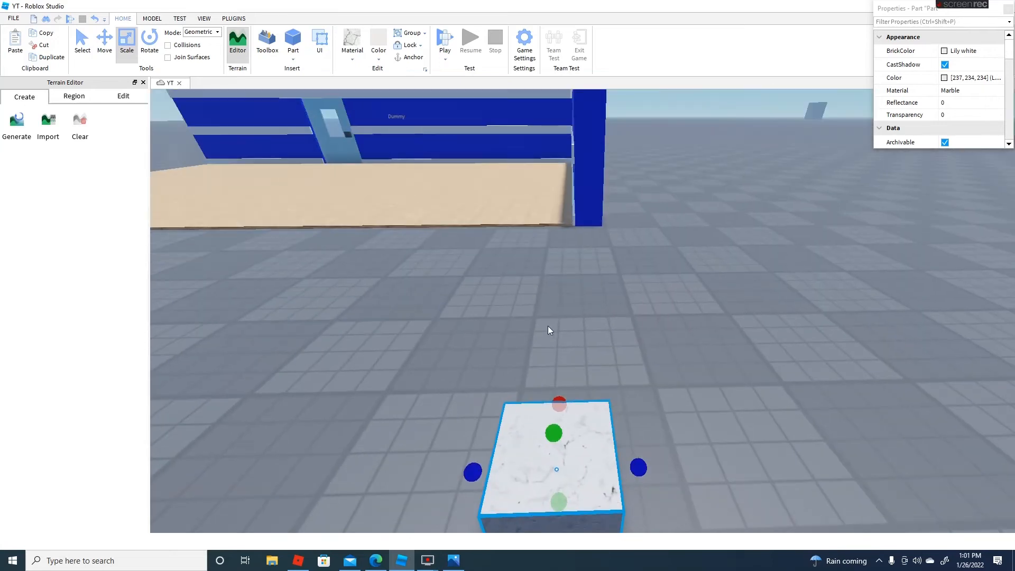
{"action": "left_click_drag", "start_coordinate": [541, 427], "coordinate": [558, 347]}
{"action": "mouse_move", "coordinate": [557, 347]}
{"action": "right_mouse_down"}
{"action": "mouse_move", "coordinate": [572, 342]}
{"action": "mouse_move", "coordinate": [550, 328]}
{"action": "mouse_move", "coordinate": [562, 332]}
{"action": "right_mouse_up"}
Examine the tall marble vase body from several sides
{"action": "key", "text": "s"}
{"action": "key", "text": "w"}
{"action": "key", "text": "s"}
{"action": "key", "text": "w"}
{"action": "left_click", "coordinate": [680, 282]}
{"action": "key", "text": "s"}
{"action": "right_click_drag", "start_coordinate": [680, 282], "coordinate": [675, 274]}
{"action": "key", "text": "a"}
{"action": "left_click", "coordinate": [620, 251]}
{"action": "left_click_drag", "start_coordinate": [585, 280], "coordinate": [584, 286]}
{"action": "left_click_drag", "start_coordinate": [677, 286], "coordinate": [680, 287]}
{"action": "left_click", "coordinate": [748, 280]}
{"action": "key", "text": "s"}
{"action": "right_click_drag", "start_coordinate": [748, 280], "coordinate": [673, 204]}
Insert a new block with Grass material and Reddish brown color as soil for the vase
{"action": "key", "text": "w"}
{"action": "left_click", "coordinate": [352, 59]}
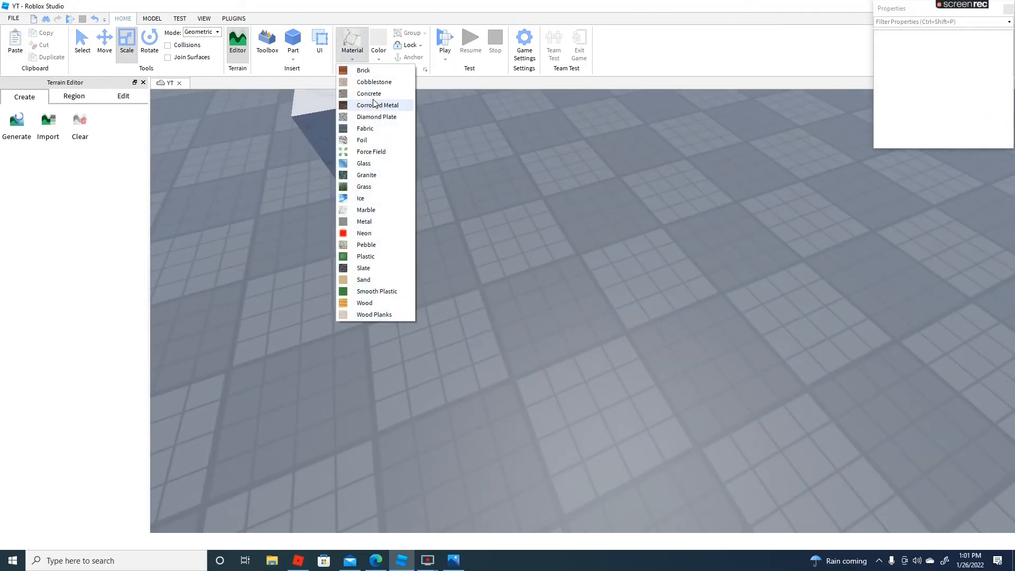
{"action": "left_click", "coordinate": [379, 186]}
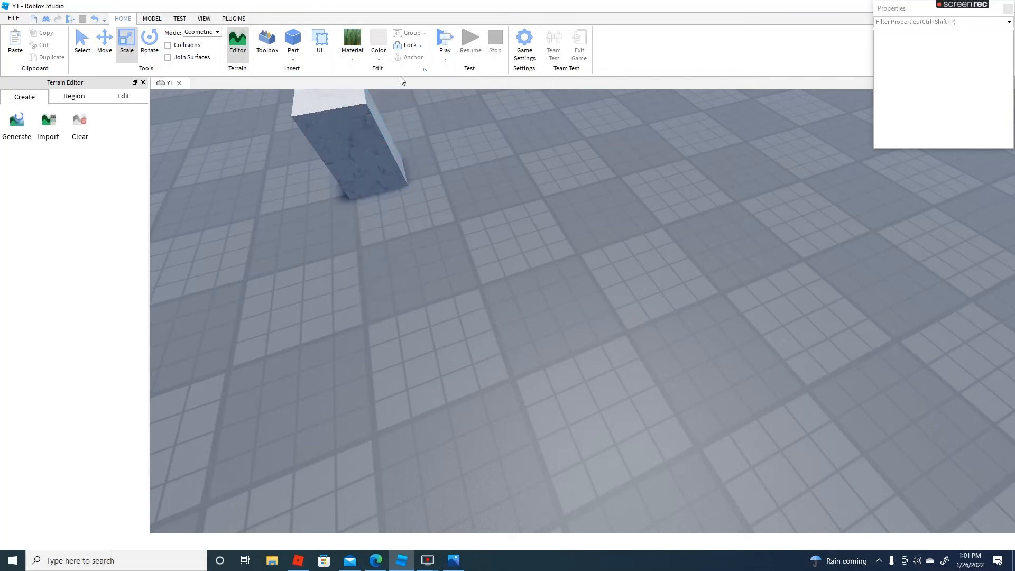
{"action": "left_click", "coordinate": [379, 57]}
{"action": "left_click", "coordinate": [408, 200]}
{"action": "left_click", "coordinate": [288, 40]}
Place the reddish brown soil block on top of the marble vase and trim its sides to fit within the rim
{"action": "right_click_drag", "start_coordinate": [615, 333], "coordinate": [615, 333]}
{"action": "left_click_drag", "start_coordinate": [615, 333], "coordinate": [457, 286]}
{"action": "right_click_drag", "start_coordinate": [469, 256], "coordinate": [747, 213]}
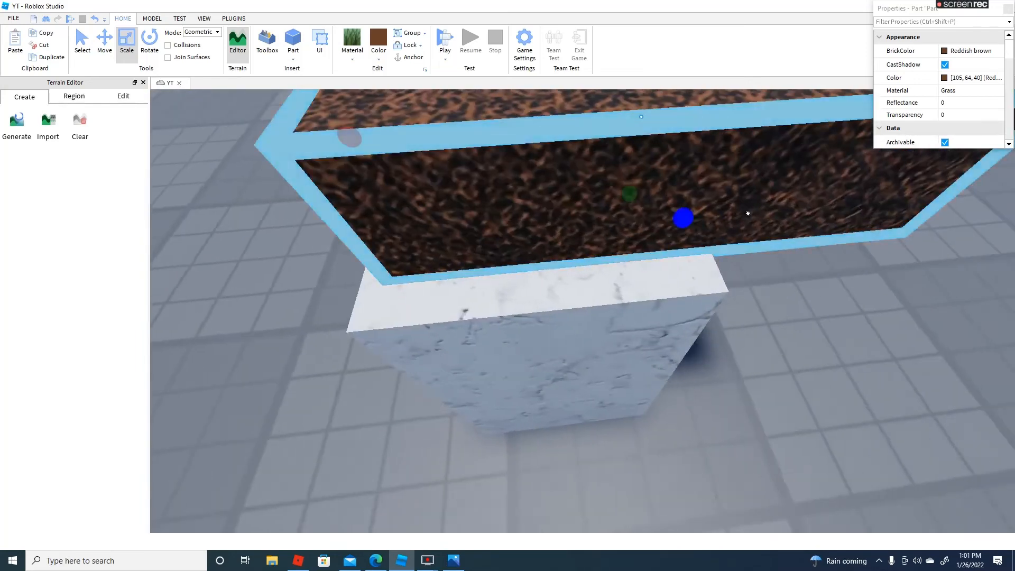
{"action": "scroll", "coordinate": [748, 213], "scroll_direction": "down", "scroll_amount": 3}
{"action": "left_click_drag", "start_coordinate": [774, 201], "coordinate": [650, 204]}
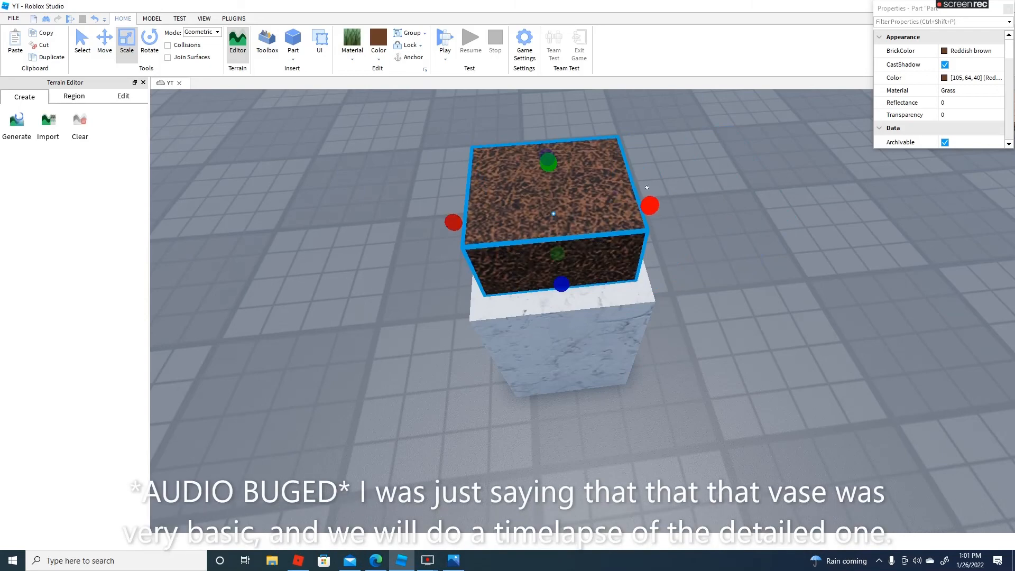
{"action": "right_click_drag", "start_coordinate": [562, 294], "coordinate": [554, 247]}
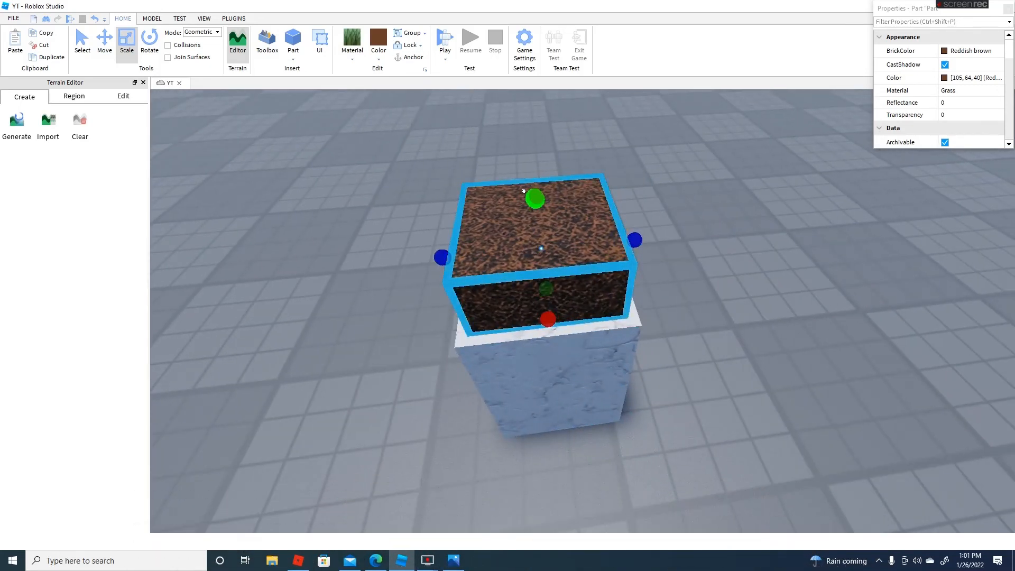
Flatten the soil block into a thin layer on top of the marble vase
{"action": "left_click_drag", "start_coordinate": [532, 196], "coordinate": [540, 270]}
{"action": "left_click", "coordinate": [669, 274]}
{"action": "key", "text": "s"}
{"action": "right_click_drag", "start_coordinate": [669, 274], "coordinate": [680, 268]}
{"action": "key", "text": "w"}
{"action": "key", "text": "s"}
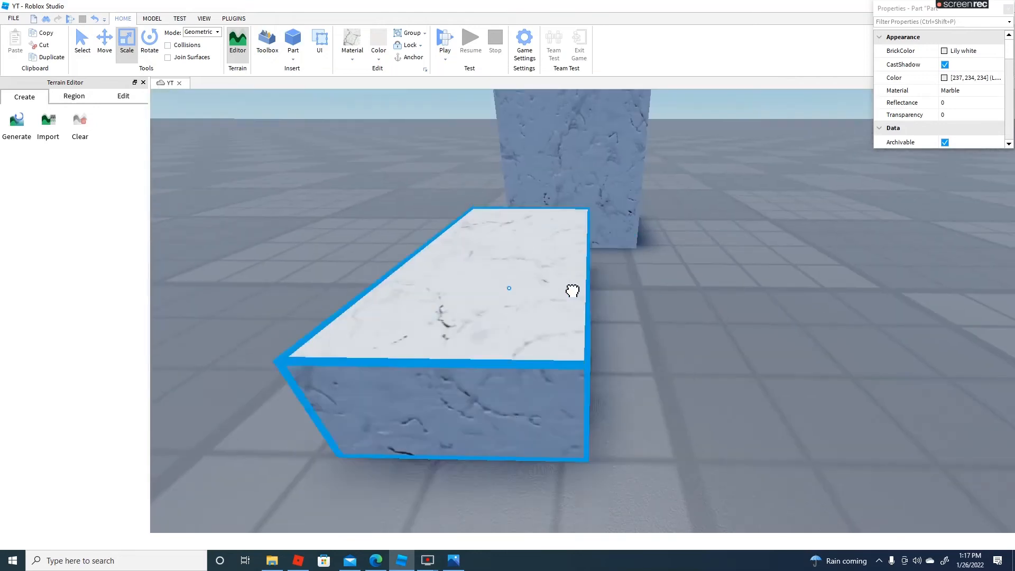
Place a Lily white marble block beside the finished vase and shape it into a thin square base plate
{"action": "left_click_drag", "start_coordinate": [572, 291], "coordinate": [678, 265]}
{"action": "left_click_drag", "start_coordinate": [566, 207], "coordinate": [566, 260]}
{"action": "right_click_drag", "start_coordinate": [566, 260], "coordinate": [608, 271]}
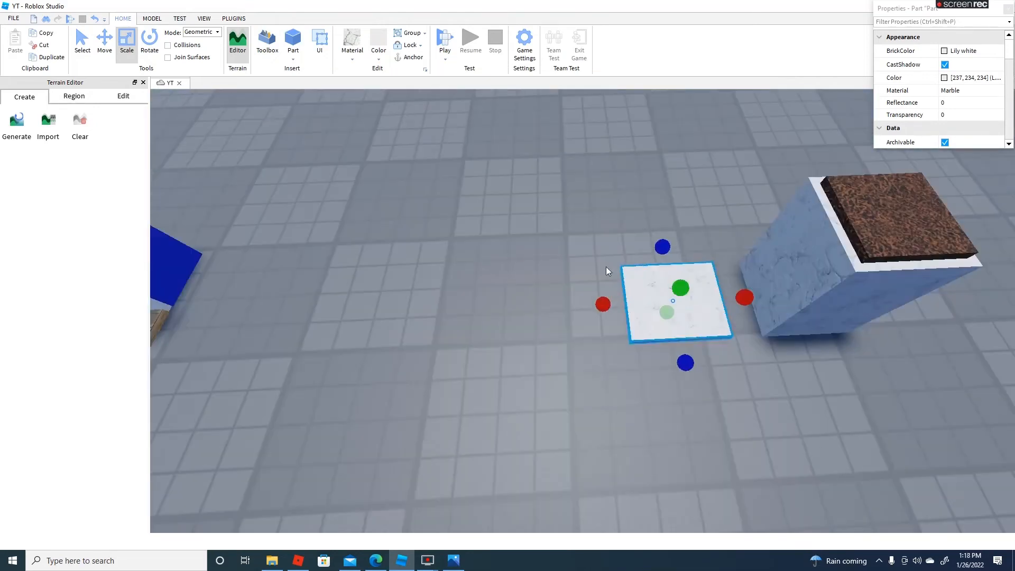
{"action": "left_click_drag", "start_coordinate": [702, 300], "coordinate": [540, 295]}
{"action": "left_click", "coordinate": [646, 288]}
{"action": "right_click_drag", "start_coordinate": [645, 288], "coordinate": [569, 296]}
Paste another marble block onto the base plate and trim it into a smaller second layer
{"action": "scroll", "coordinate": [569, 296], "scroll_direction": "up", "scroll_amount": 5}
{"action": "key", "text": "ctrl+v"}
{"action": "left_click_drag", "start_coordinate": [727, 302], "coordinate": [739, 324]}
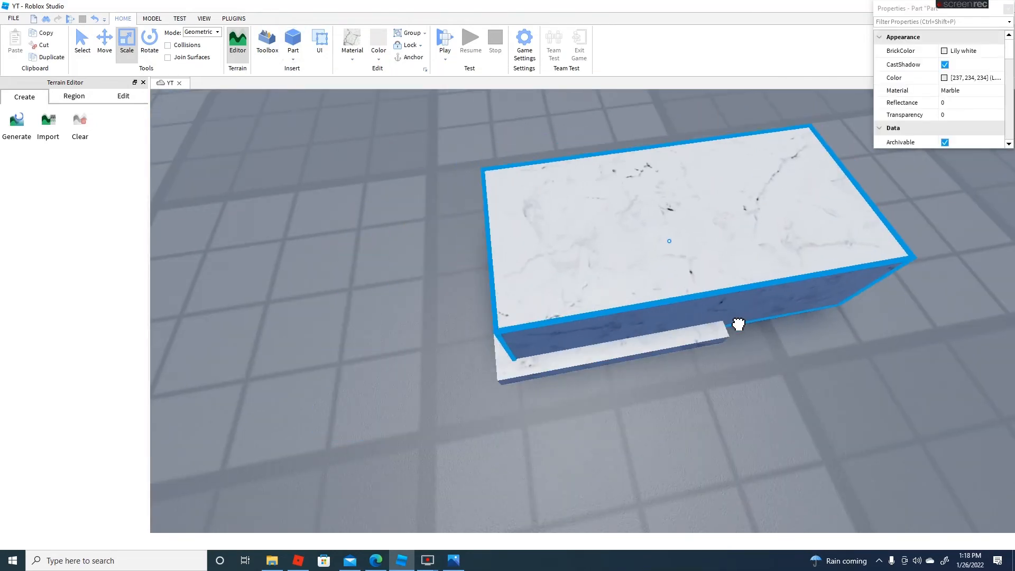
{"action": "left_click_drag", "start_coordinate": [888, 208], "coordinate": [722, 241]}
{"action": "right_click_drag", "start_coordinate": [722, 242], "coordinate": [739, 106]}
{"action": "left_click_drag", "start_coordinate": [739, 101], "coordinate": [729, 128]}
Copy and paste a marble block and set it on top of the stepped base
{"action": "left_click", "coordinate": [682, 242]}
{"action": "left_click", "coordinate": [42, 35]}
{"action": "right_click_drag", "start_coordinate": [729, 128], "coordinate": [747, 188]}
{"action": "left_click", "coordinate": [14, 42]}
{"action": "scroll", "coordinate": [747, 187], "scroll_direction": "up", "scroll_amount": 5}
{"action": "scroll", "coordinate": [746, 187], "scroll_direction": "down", "scroll_amount": 5}
{"action": "key", "text": "ctrl+v"}
{"action": "left_click_drag", "start_coordinate": [402, 302], "coordinate": [365, 294]}
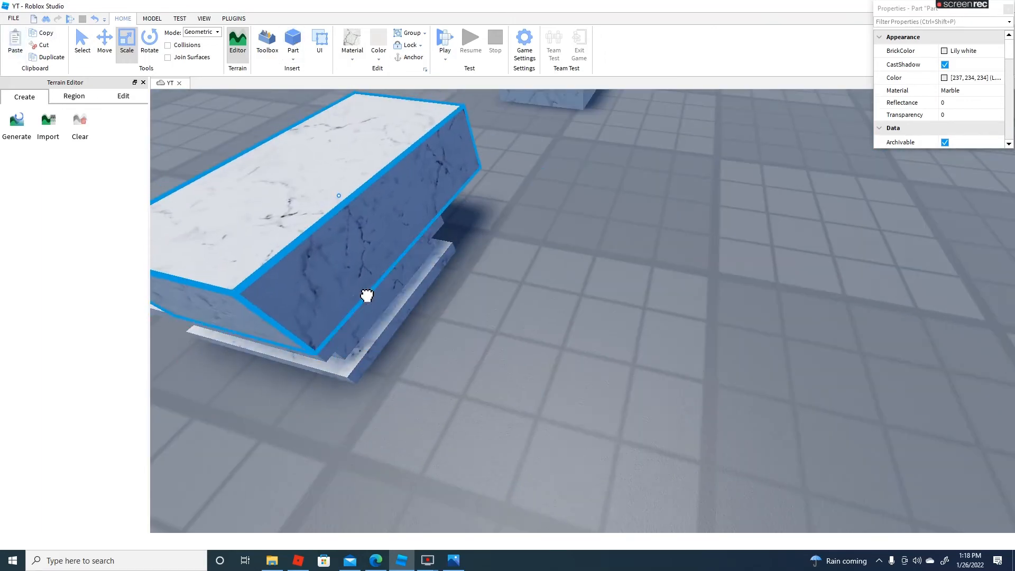
{"action": "right_click_drag", "start_coordinate": [365, 294], "coordinate": [444, 238]}
{"action": "left_click_drag", "start_coordinate": [453, 213], "coordinate": [442, 214]}
Trim the top marble block to the base's footprint and stretch it upward into the second vase's body
{"action": "left_click_drag", "start_coordinate": [565, 212], "coordinate": [767, 270]}
{"action": "left_click", "coordinate": [550, 228]}
{"action": "right_click_drag", "start_coordinate": [550, 227], "coordinate": [534, 185]}
{"action": "left_click_drag", "start_coordinate": [526, 273], "coordinate": [604, 154]}
Set another marble block on top of the second vase's body
{"action": "scroll", "coordinate": [627, 172], "scroll_direction": "down", "scroll_amount": 5}
{"action": "scroll", "coordinate": [627, 172], "scroll_direction": "up", "scroll_amount": 3}
{"action": "right_click_drag", "start_coordinate": [703, 264], "coordinate": [693, 275]}
{"action": "scroll", "coordinate": [693, 275], "scroll_direction": "up", "scroll_amount": 3}
{"action": "left_click_drag", "start_coordinate": [703, 275], "coordinate": [562, 365]}
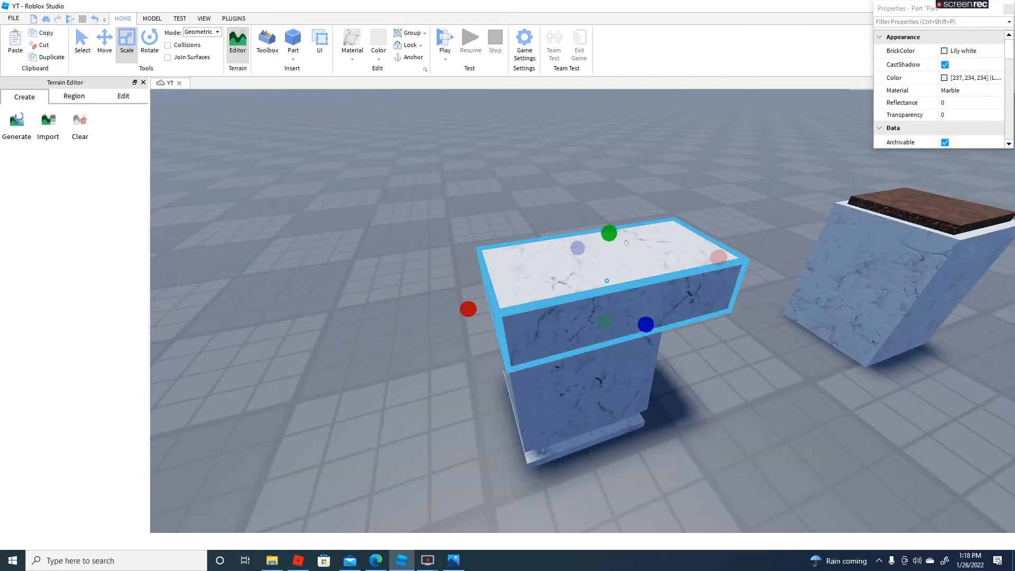
Flatten and narrow the top marble block into a thin rim strip along one edge of the second vase
{"action": "left_click_drag", "start_coordinate": [608, 233], "coordinate": [604, 272]}
{"action": "left_click_drag", "start_coordinate": [727, 271], "coordinate": [668, 289]}
{"action": "left_click_drag", "start_coordinate": [562, 291], "coordinate": [563, 295]}
{"action": "right_click_drag", "start_coordinate": [564, 295], "coordinate": [645, 286]}
{"action": "left_click_drag", "start_coordinate": [526, 256], "coordinate": [622, 282]}
Copy and paste marble rim strips onto the remaining top edges of the second vase to close its raised border
{"action": "left_click", "coordinate": [43, 33]}
{"action": "left_click", "coordinate": [14, 42]}
{"action": "left_click_drag", "start_coordinate": [630, 319], "coordinate": [517, 295]}
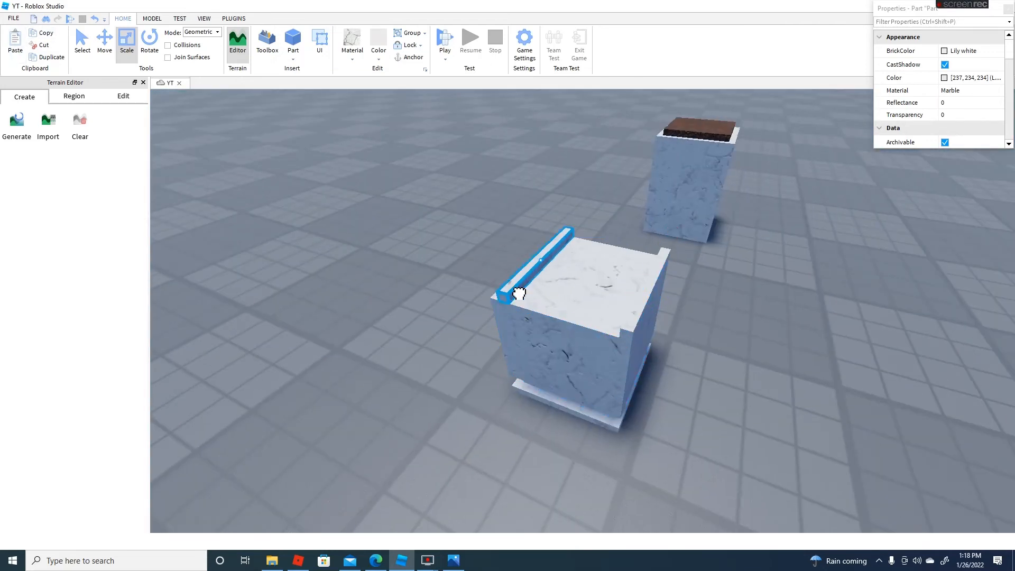
{"action": "left_click", "coordinate": [15, 42]}
{"action": "left_click_drag", "start_coordinate": [540, 254], "coordinate": [554, 263]}
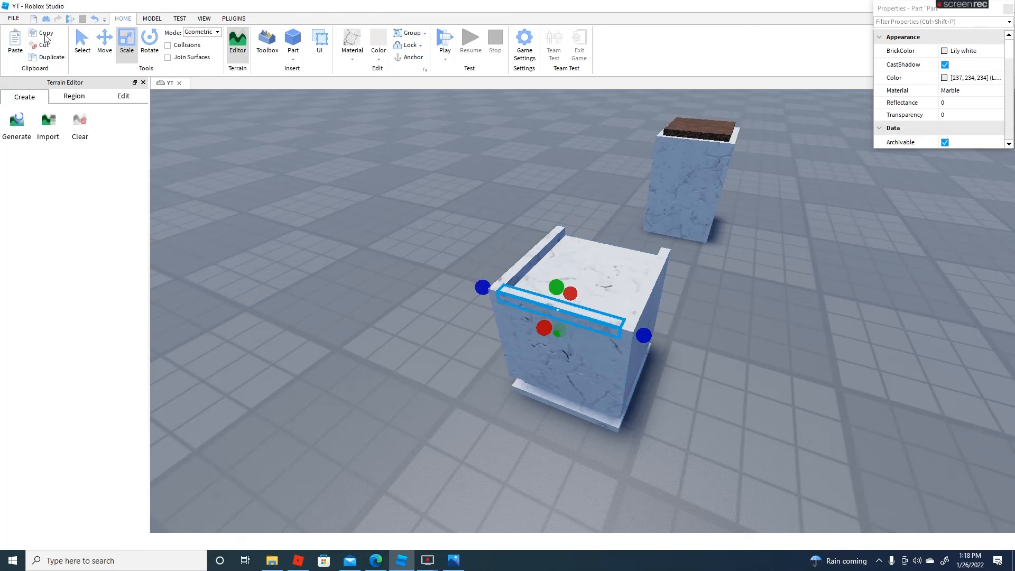
{"action": "left_click_drag", "start_coordinate": [610, 323], "coordinate": [641, 270]}
{"action": "left_click_drag", "start_coordinate": [537, 241], "coordinate": [560, 323]}
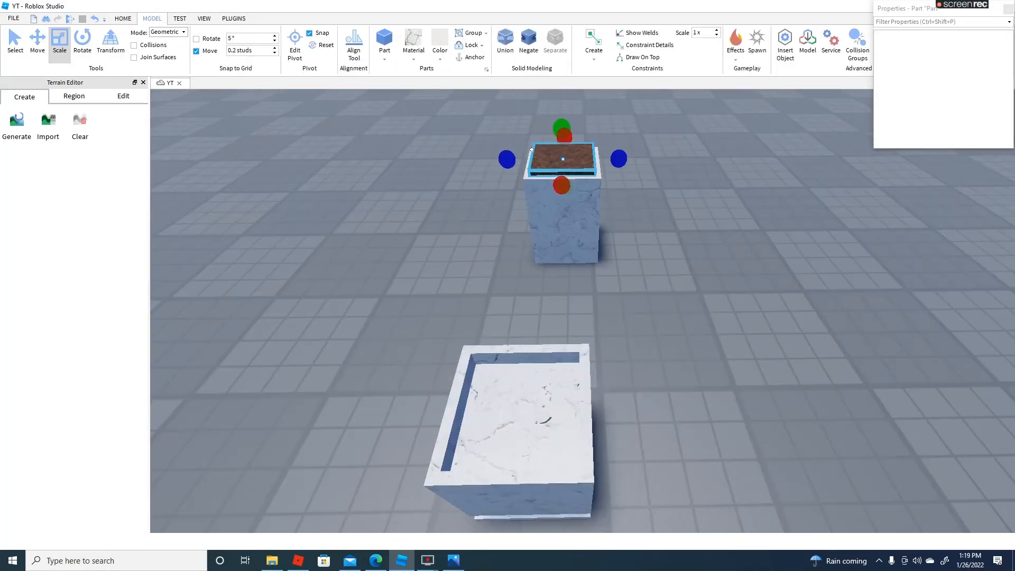
Duplicate the first vase's soil block and place the copy inside the second vase's rim
{"action": "key", "text": "ctrl+d"}
{"action": "left_click_drag", "start_coordinate": [561, 158], "coordinate": [564, 412]}
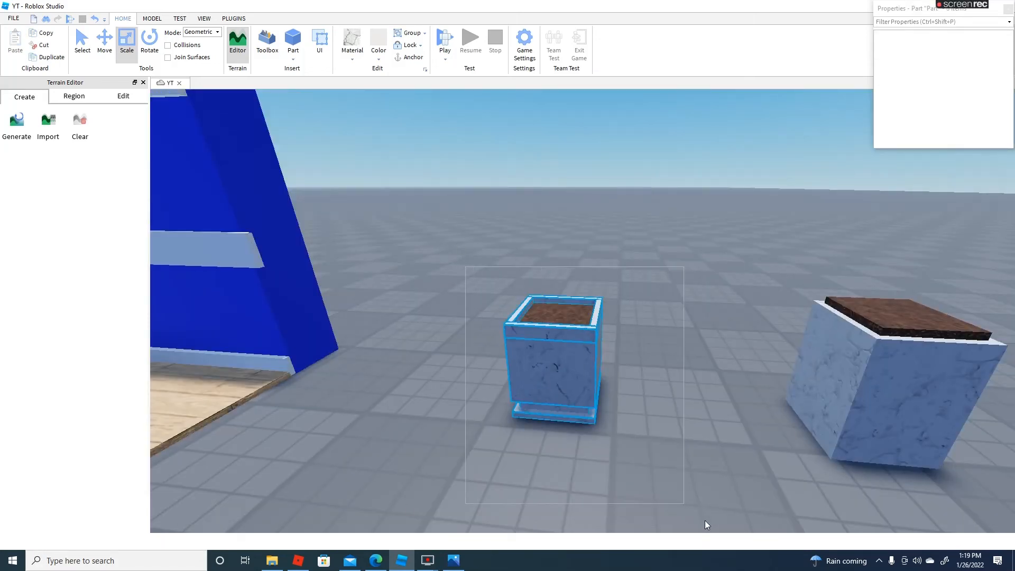
Examine the finished second vase beside the first one from several sides
{"action": "left_click_drag", "start_coordinate": [705, 524], "coordinate": [497, 221]}
{"action": "left_click", "coordinate": [658, 250]}
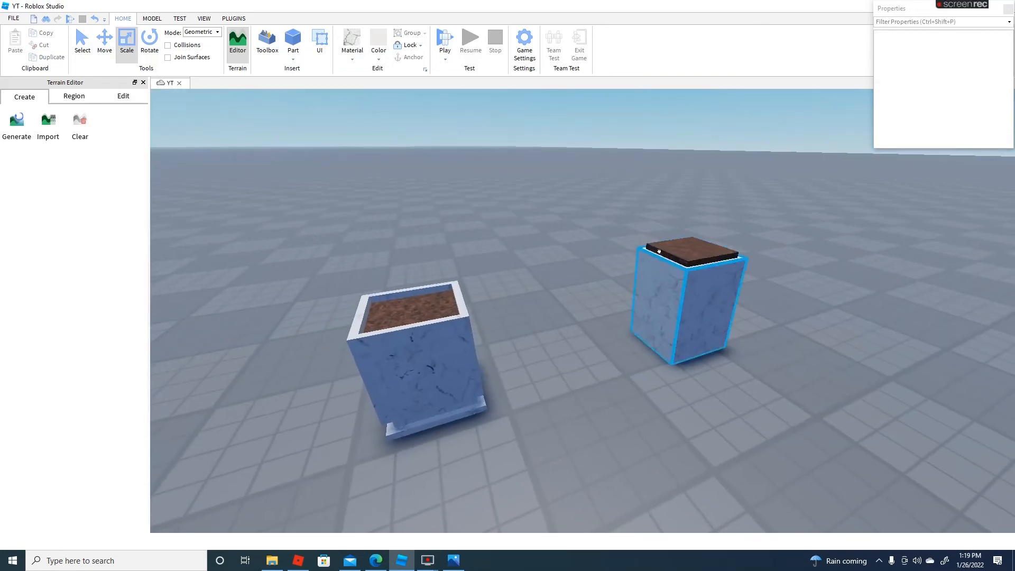
{"action": "left_click_drag", "start_coordinate": [648, 252], "coordinate": [857, 443]}
{"action": "left_click", "coordinate": [858, 443]}
{"action": "right_click_drag", "start_coordinate": [857, 443], "coordinate": [583, 332]}
{"action": "key", "text": "w"}
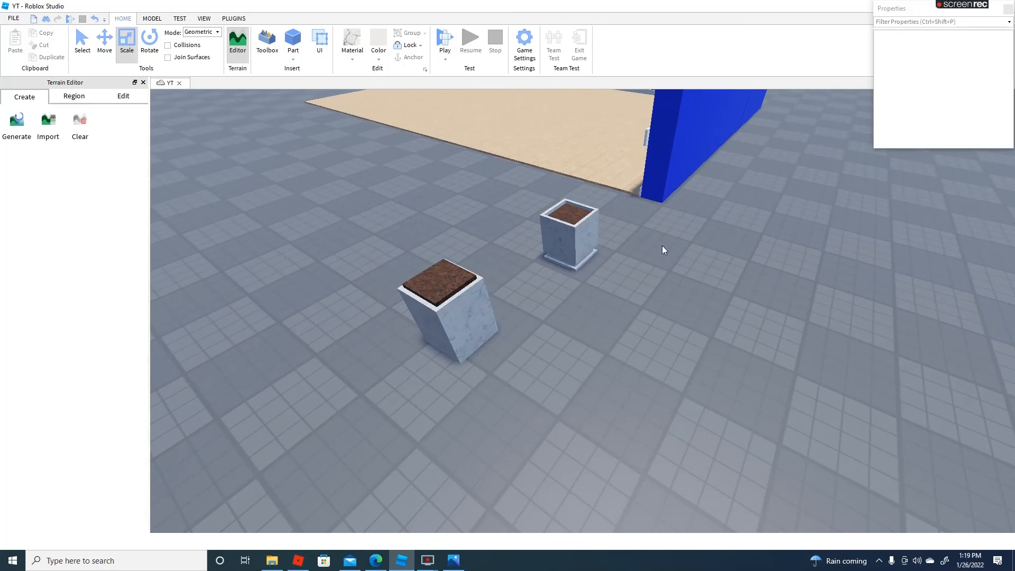
Select all parts of the second vase together and try moving it as one object, then clear the selection
{"action": "right_click_drag", "start_coordinate": [661, 245], "coordinate": [447, 267]}
{"action": "left_click_drag", "start_coordinate": [508, 218], "coordinate": [786, 474]}
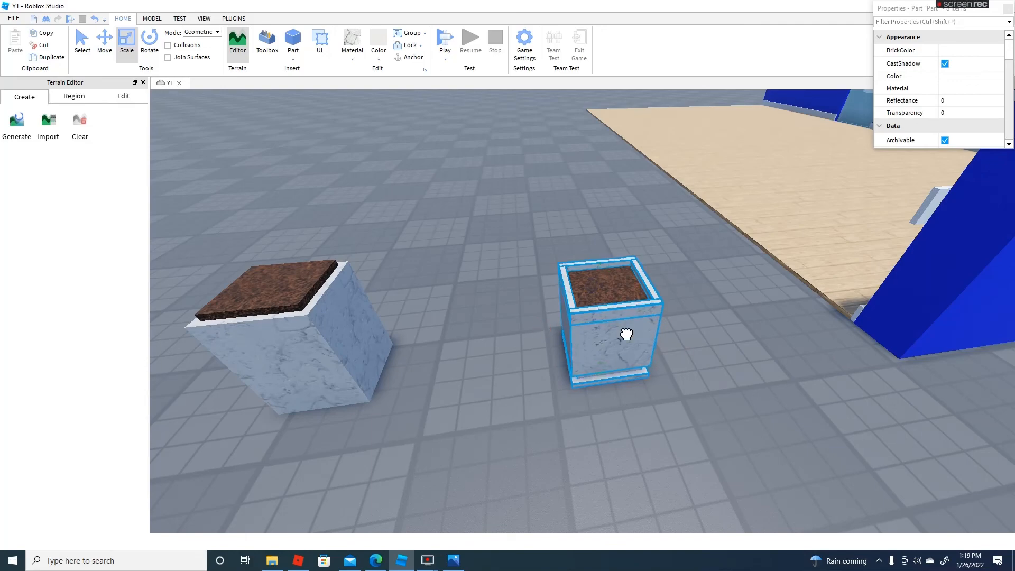
{"action": "key", "text": "w"}
{"action": "right_click_drag", "start_coordinate": [626, 334], "coordinate": [616, 338]}
{"action": "key", "text": "w"}
{"action": "left_click_drag", "start_coordinate": [617, 338], "coordinate": [637, 324]}
{"action": "left_click", "coordinate": [764, 190]}
{"action": "right_click_drag", "start_coordinate": [765, 189], "coordinate": [766, 189]}
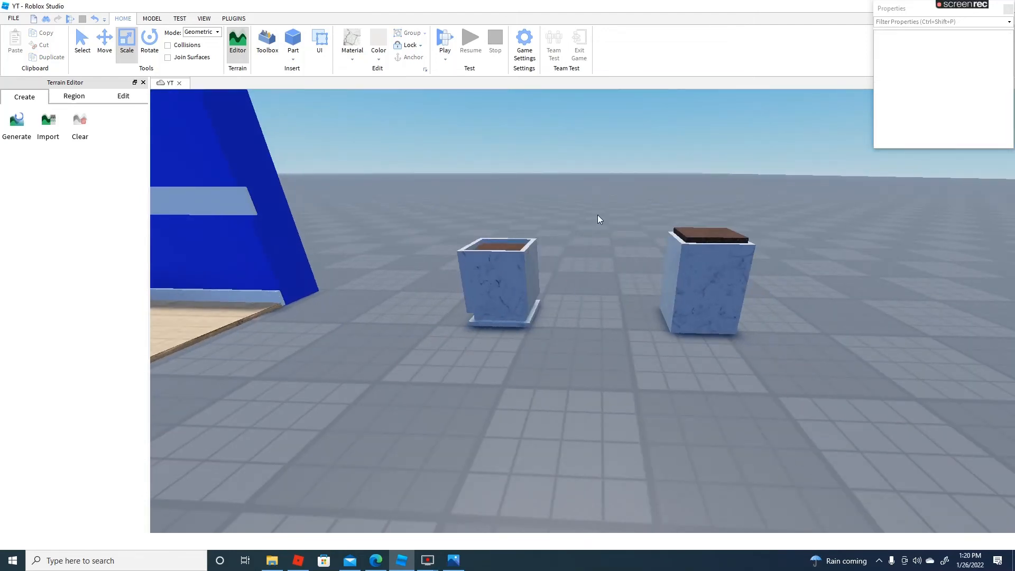
Change the material of the first vase and its soil to Smooth Plastic
{"action": "left_click", "coordinate": [708, 280]}
{"action": "left_click", "coordinate": [352, 43]}
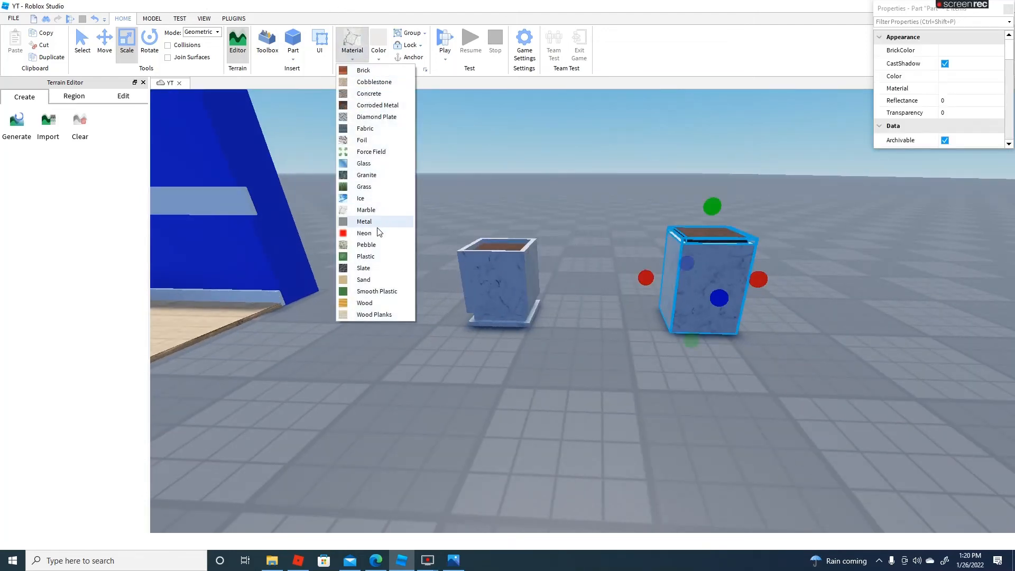
{"action": "left_click", "coordinate": [375, 291]}
{"action": "left_click", "coordinate": [661, 176]}
{"action": "right_click_drag", "start_coordinate": [661, 176], "coordinate": [652, 168]}
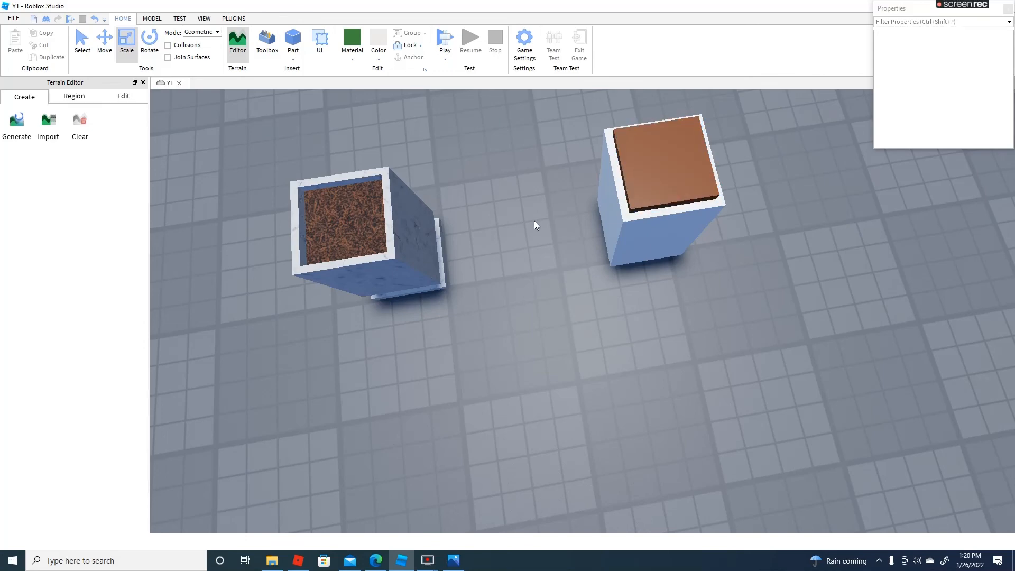
Select the whole second vase and move it onto the wood floor in the inner corner of the blue walls
{"action": "right_click_drag", "start_coordinate": [534, 220], "coordinate": [461, 110]}
{"action": "left_click", "coordinate": [470, 209]}
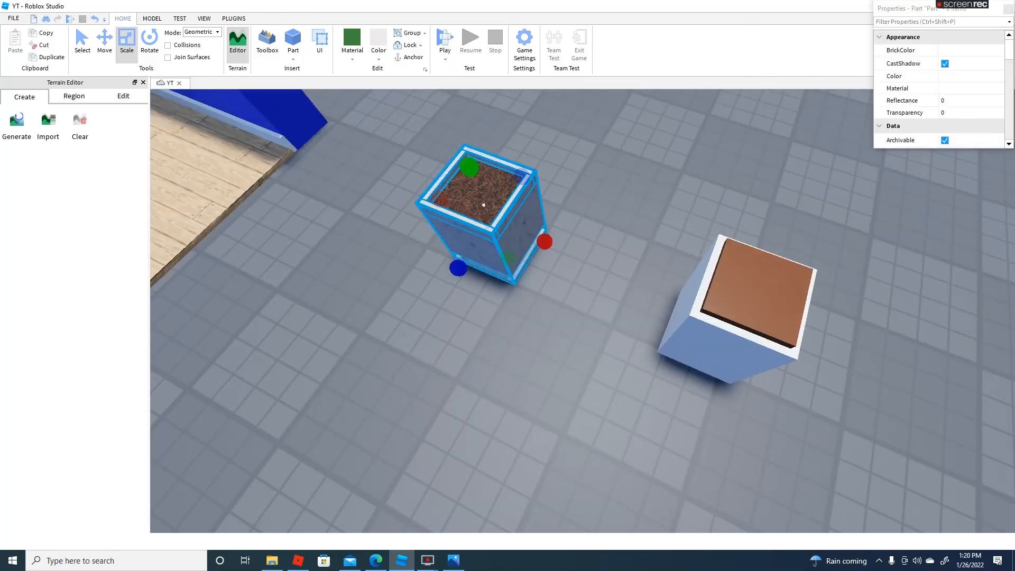
{"action": "scroll", "coordinate": [498, 213], "scroll_direction": "down", "scroll_amount": 8}
{"action": "right_click_drag", "start_coordinate": [483, 204], "coordinate": [498, 213]}
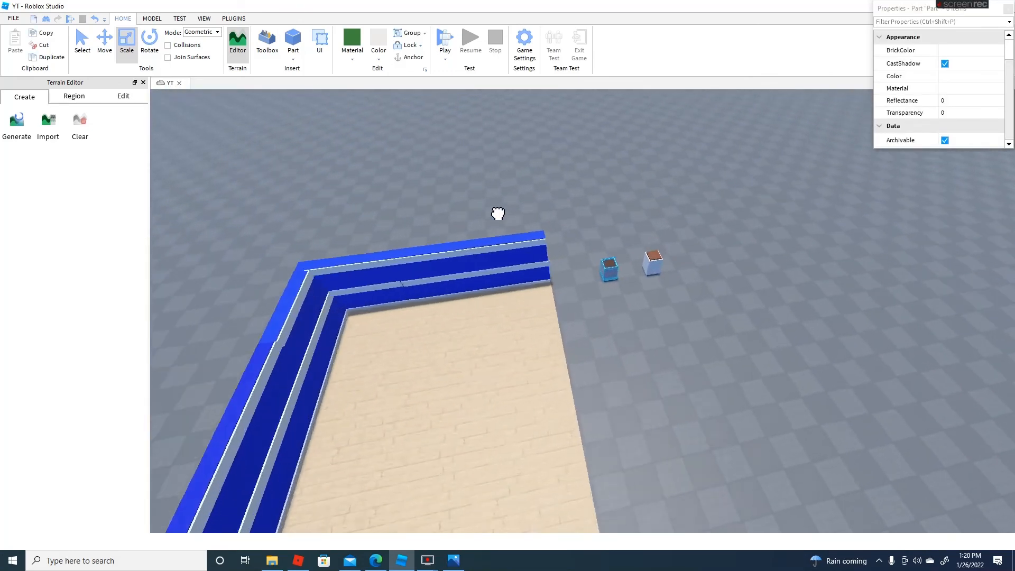
{"action": "key", "text": "f"}
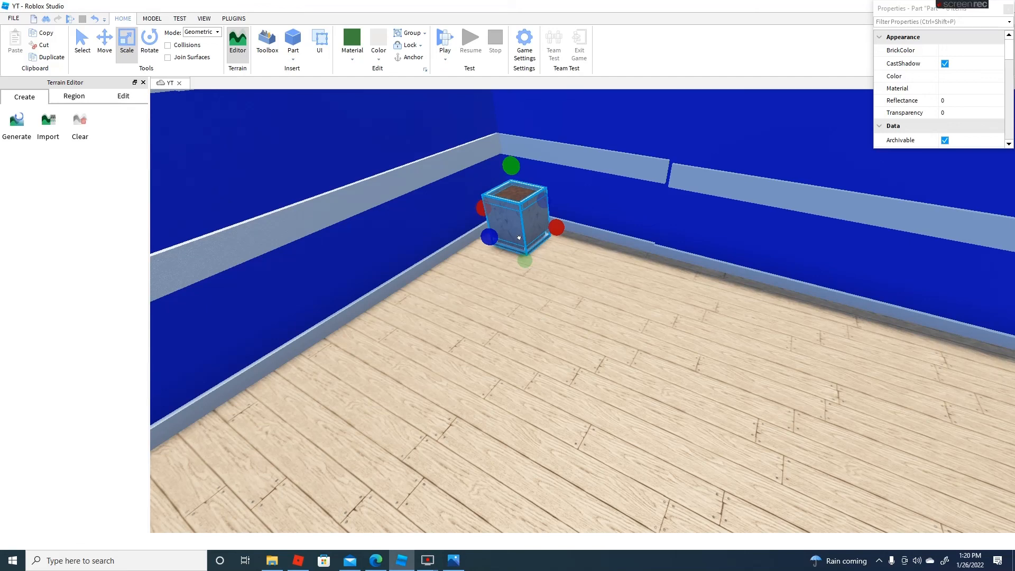
Check the vase's placement in the room's corner from far away and up close
{"action": "scroll", "coordinate": [648, 197], "scroll_direction": "down", "scroll_amount": 8}
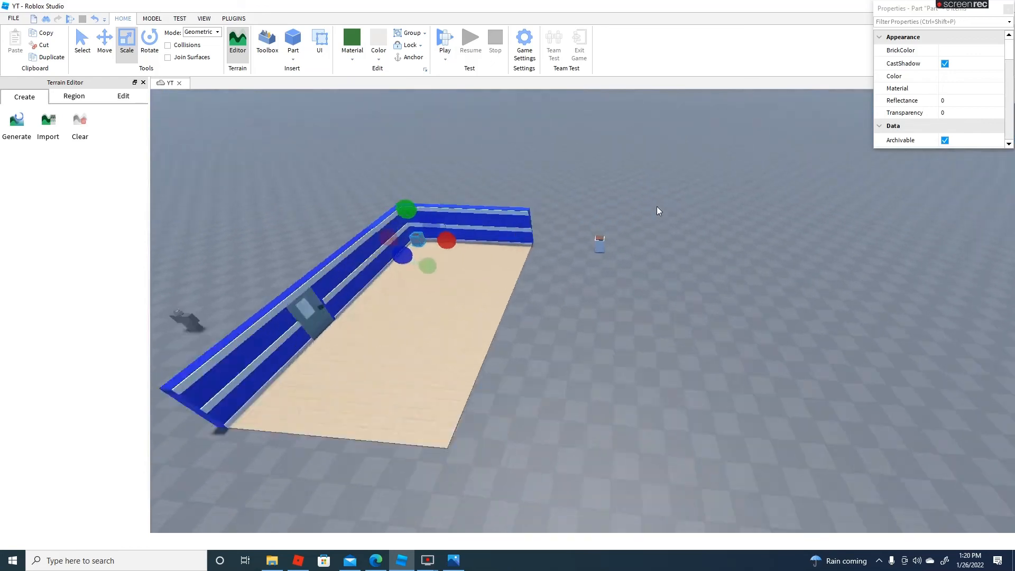
{"action": "left_click", "coordinate": [656, 206]}
{"action": "scroll", "coordinate": [655, 205], "scroll_direction": "down", "scroll_amount": 8}
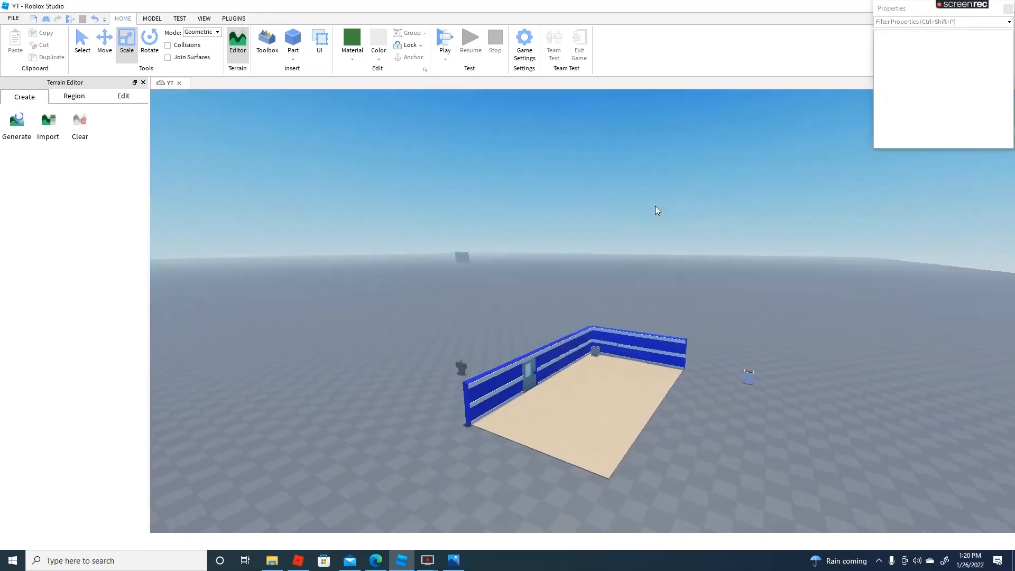
{"action": "scroll", "coordinate": [655, 205], "scroll_direction": "up", "scroll_amount": 6}
{"action": "scroll", "coordinate": [655, 205], "scroll_direction": "up", "scroll_amount": 5}
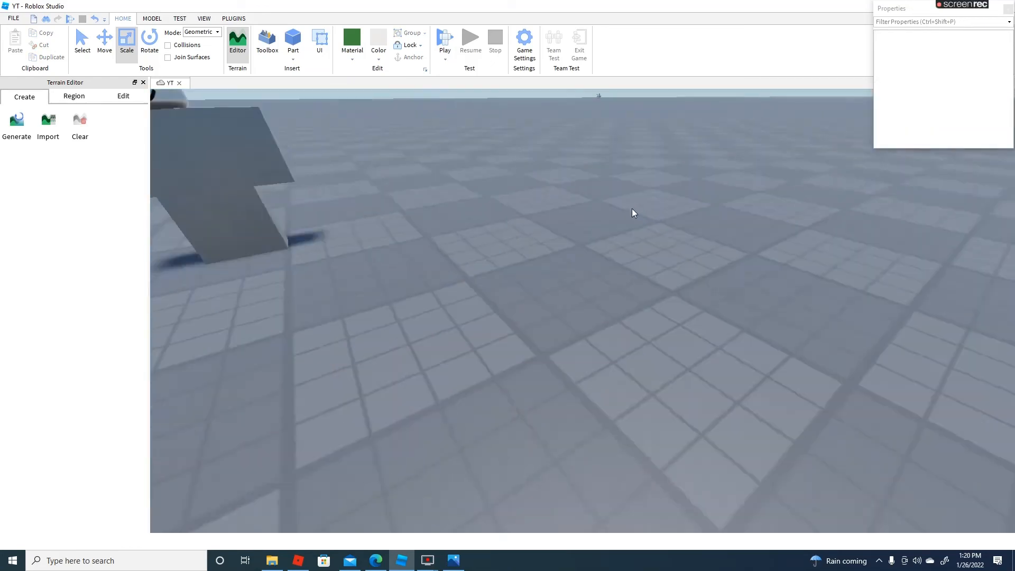
{"action": "key", "text": "d"}
{"action": "key", "text": "w"}
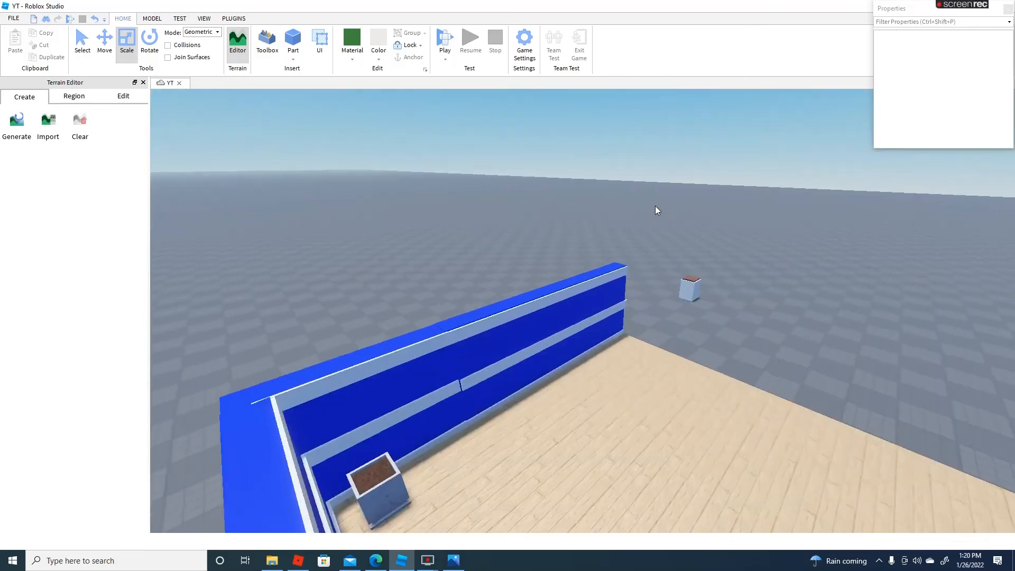
{"action": "scroll", "coordinate": [655, 205], "scroll_direction": "down", "scroll_amount": 7}
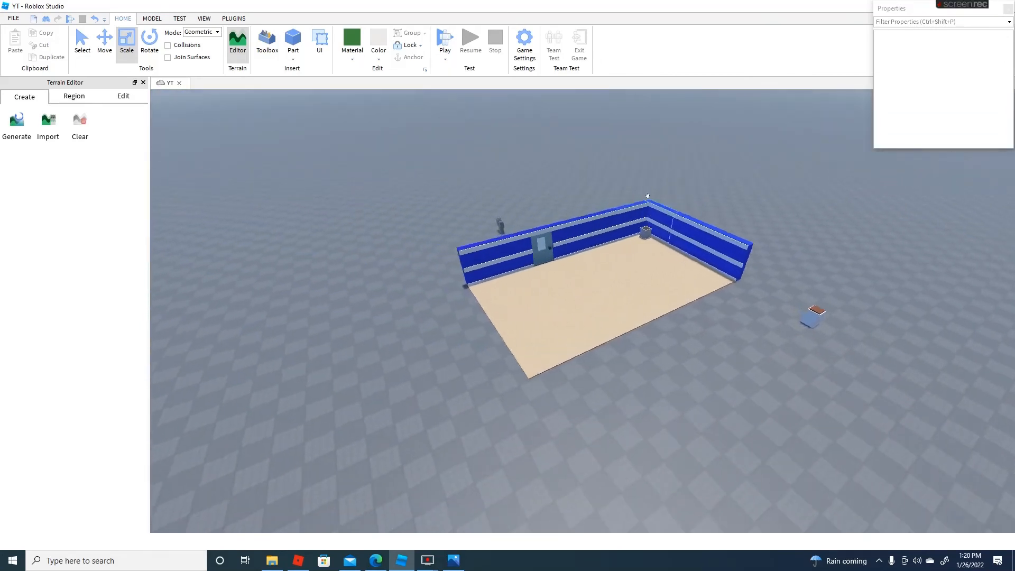
{"action": "scroll", "coordinate": [670, 198], "scroll_direction": "up", "scroll_amount": 8}
{"action": "scroll", "coordinate": [679, 207], "scroll_direction": "down", "scroll_amount": 8}
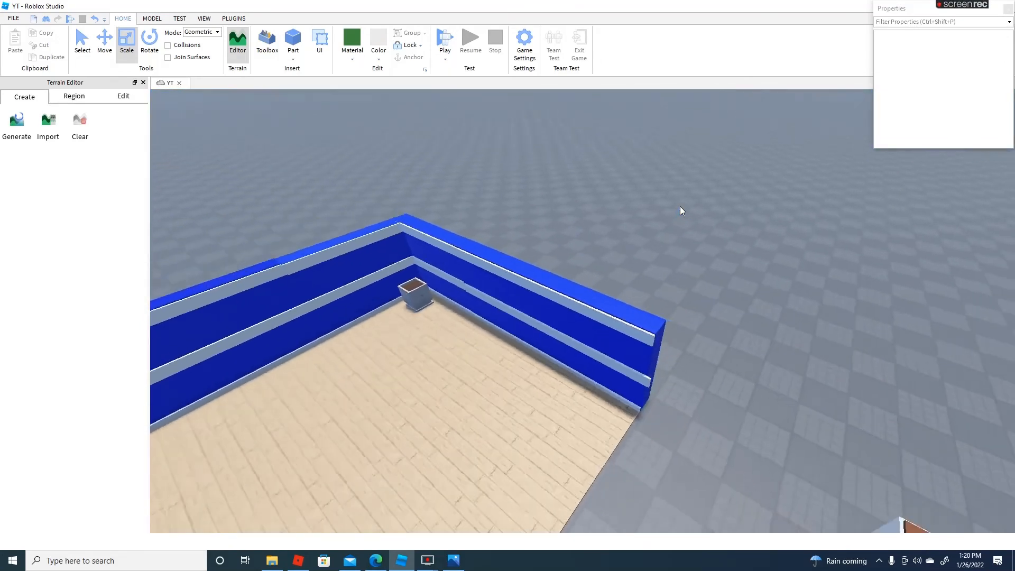